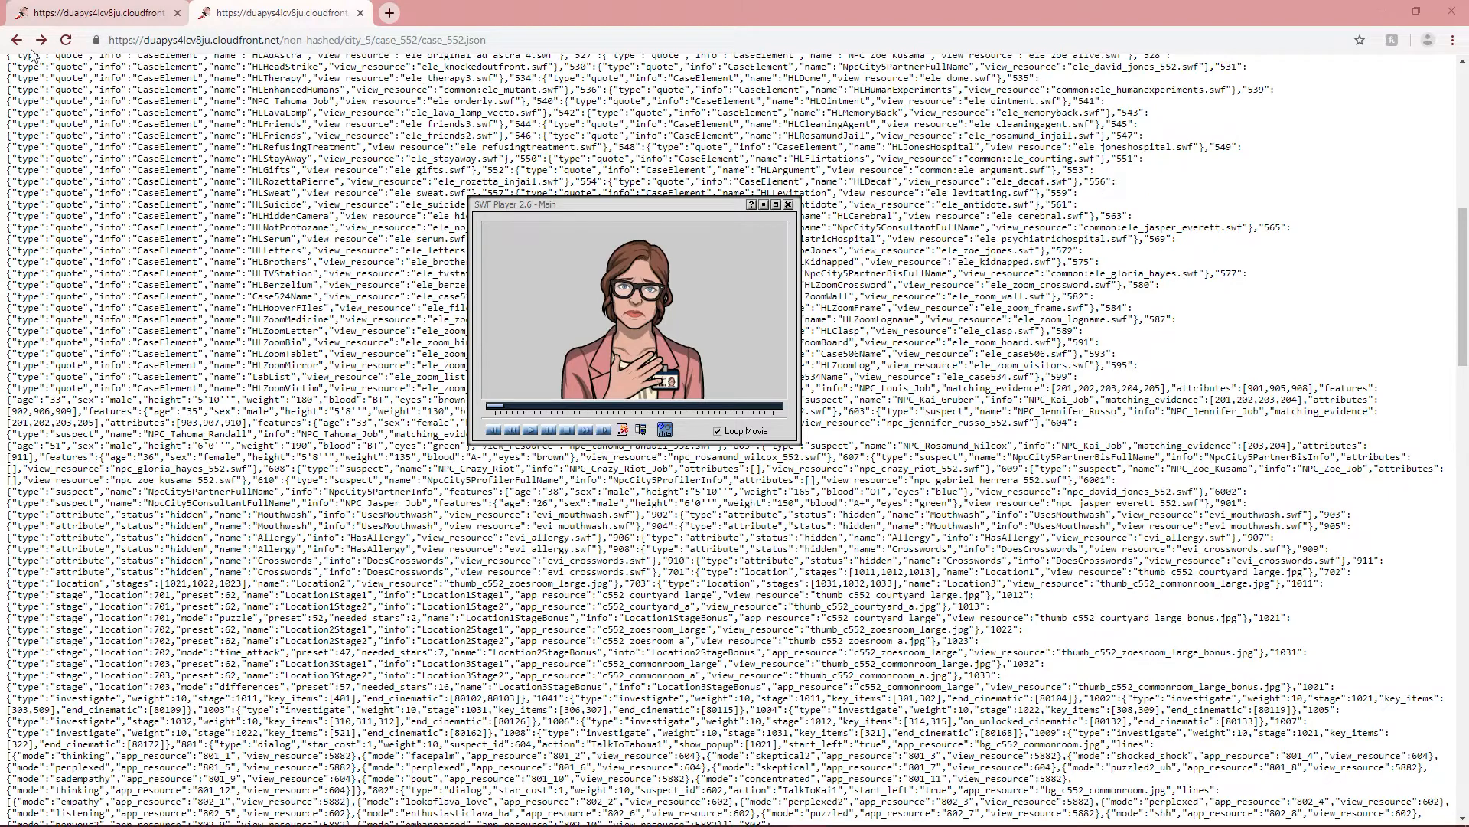
# - Change the case_552.json address to end in npc_jennifer_russo_552.swf in the same case_552 folder and copy the full URL
pyautogui.click(253, 13)
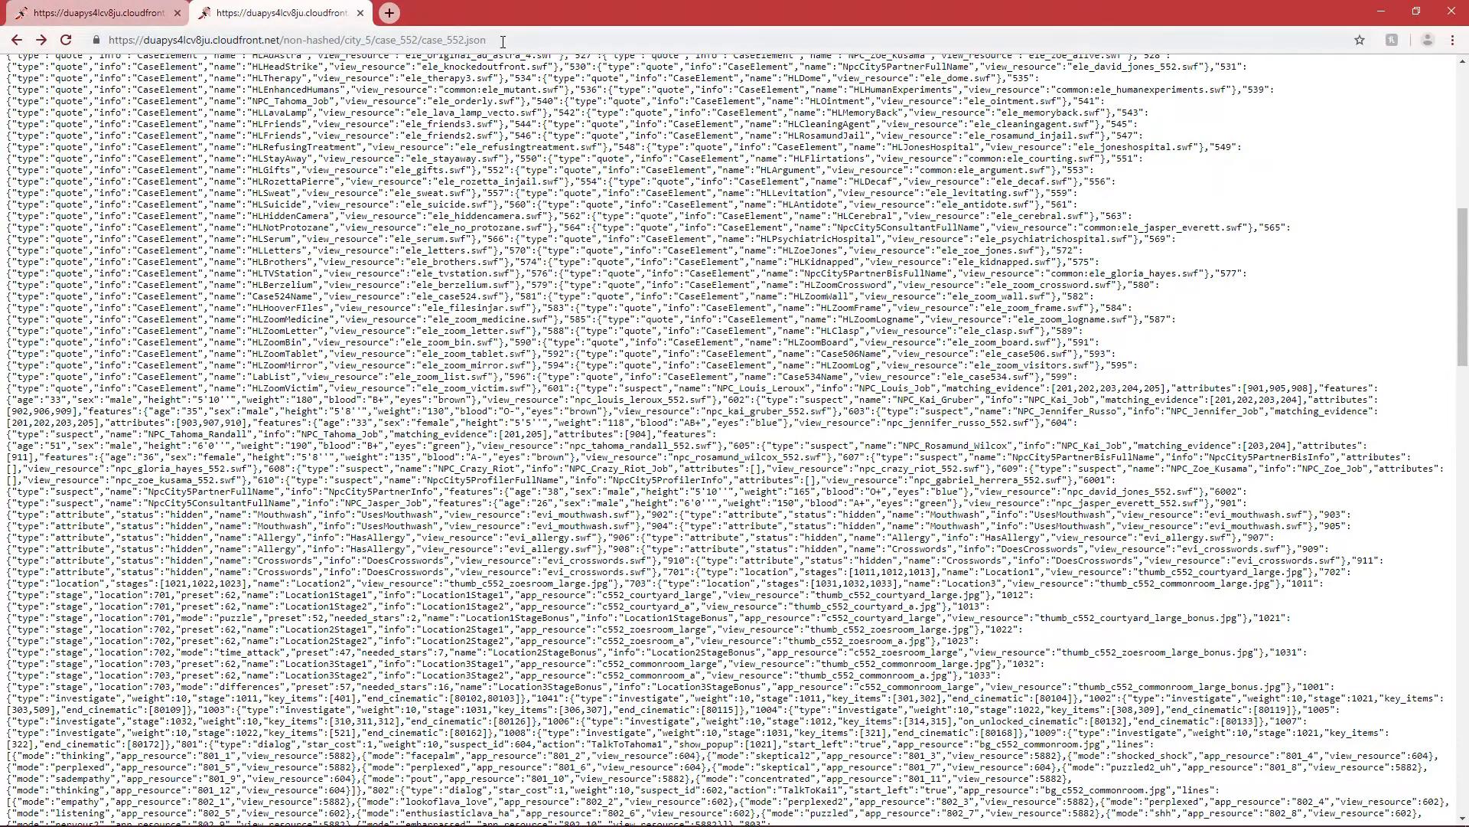
pyautogui.moveTo(501, 40); pyautogui.dragTo(411, 46)
pyautogui.write('52/npc_jennifer_russo_552.swf')
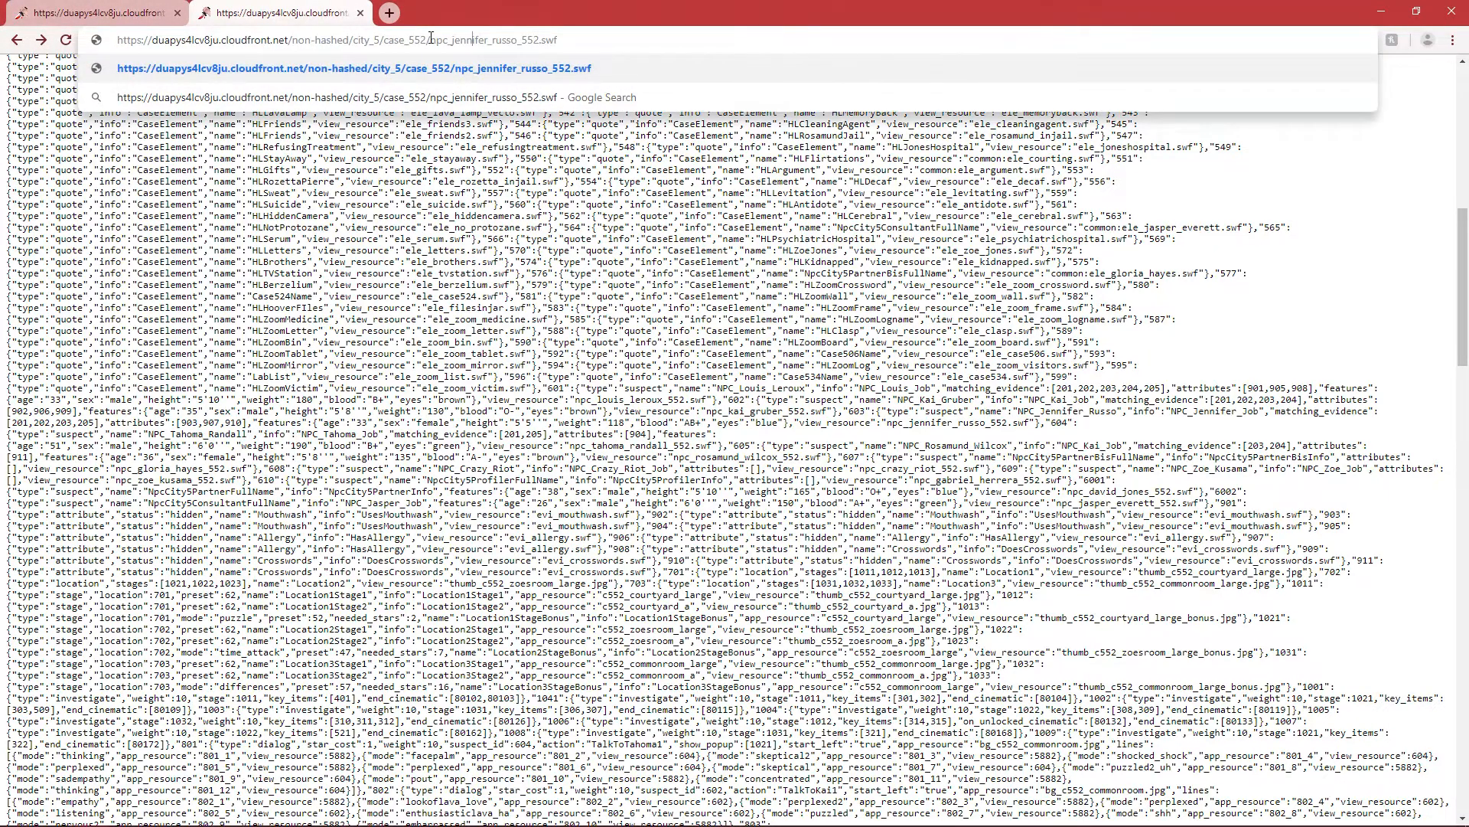
pyautogui.moveTo(157, 39); pyautogui.dragTo(562, 41)
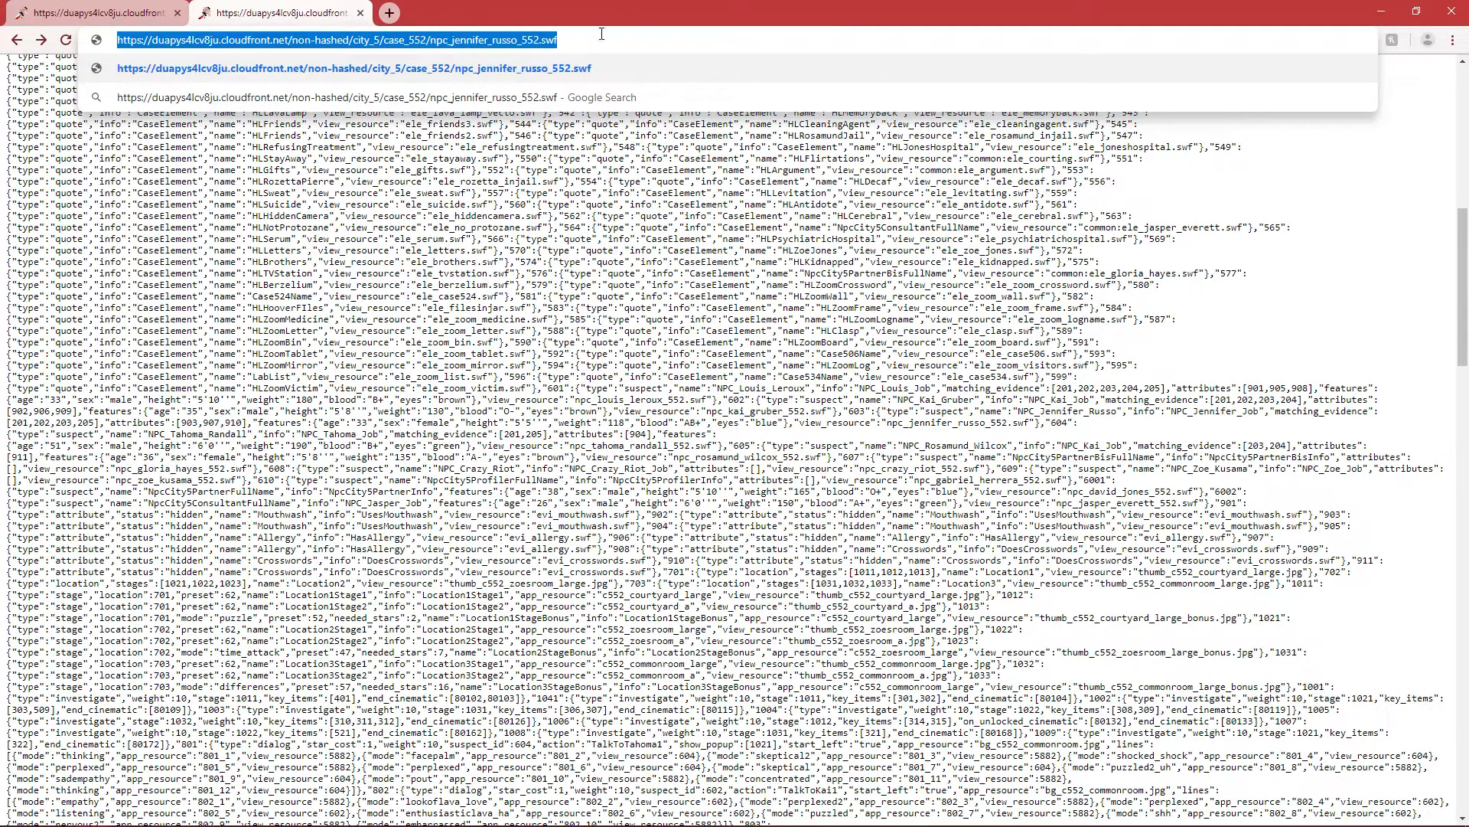
pyautogui.rightClick(457, 47)
pyautogui.click(492, 122)
pyautogui.moveTo(285, 285); pyautogui.dragTo(281, 297)
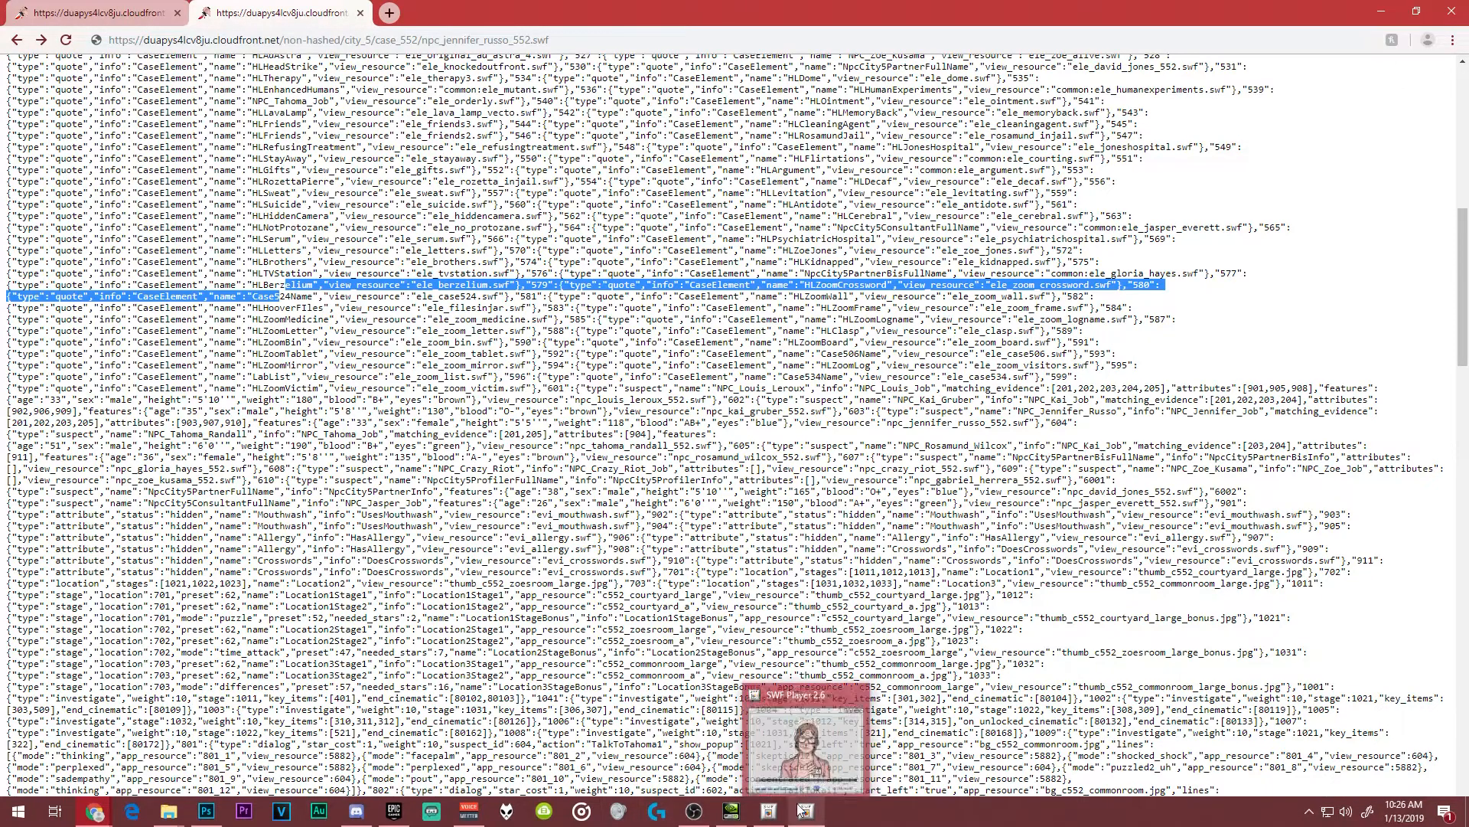
# - Switch to SWF Player and open the copied movie URL in it
pyautogui.click(784, 690)
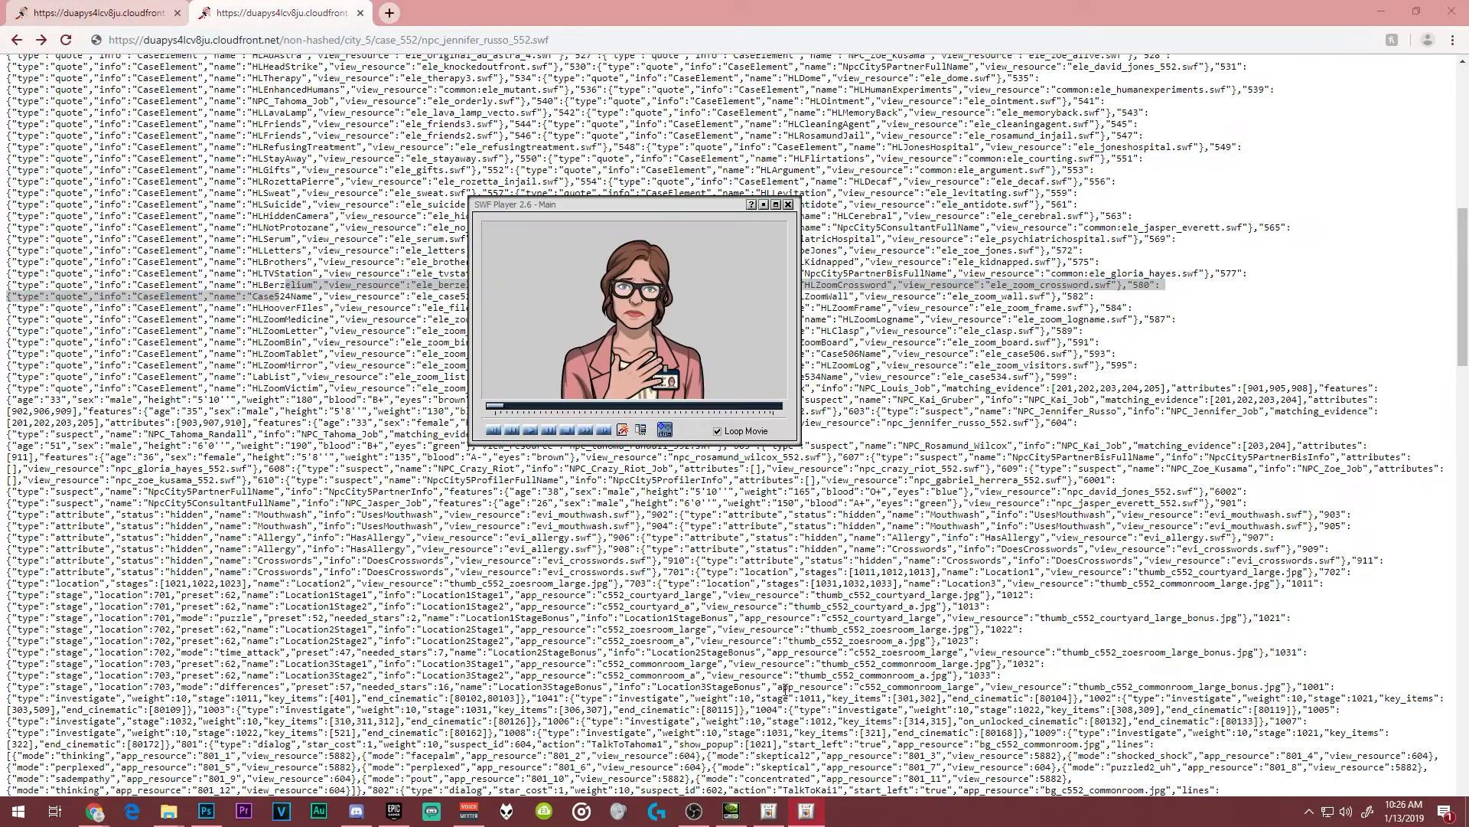
pyautogui.click(622, 431)
pyautogui.hotkey('ctrl', 'v')
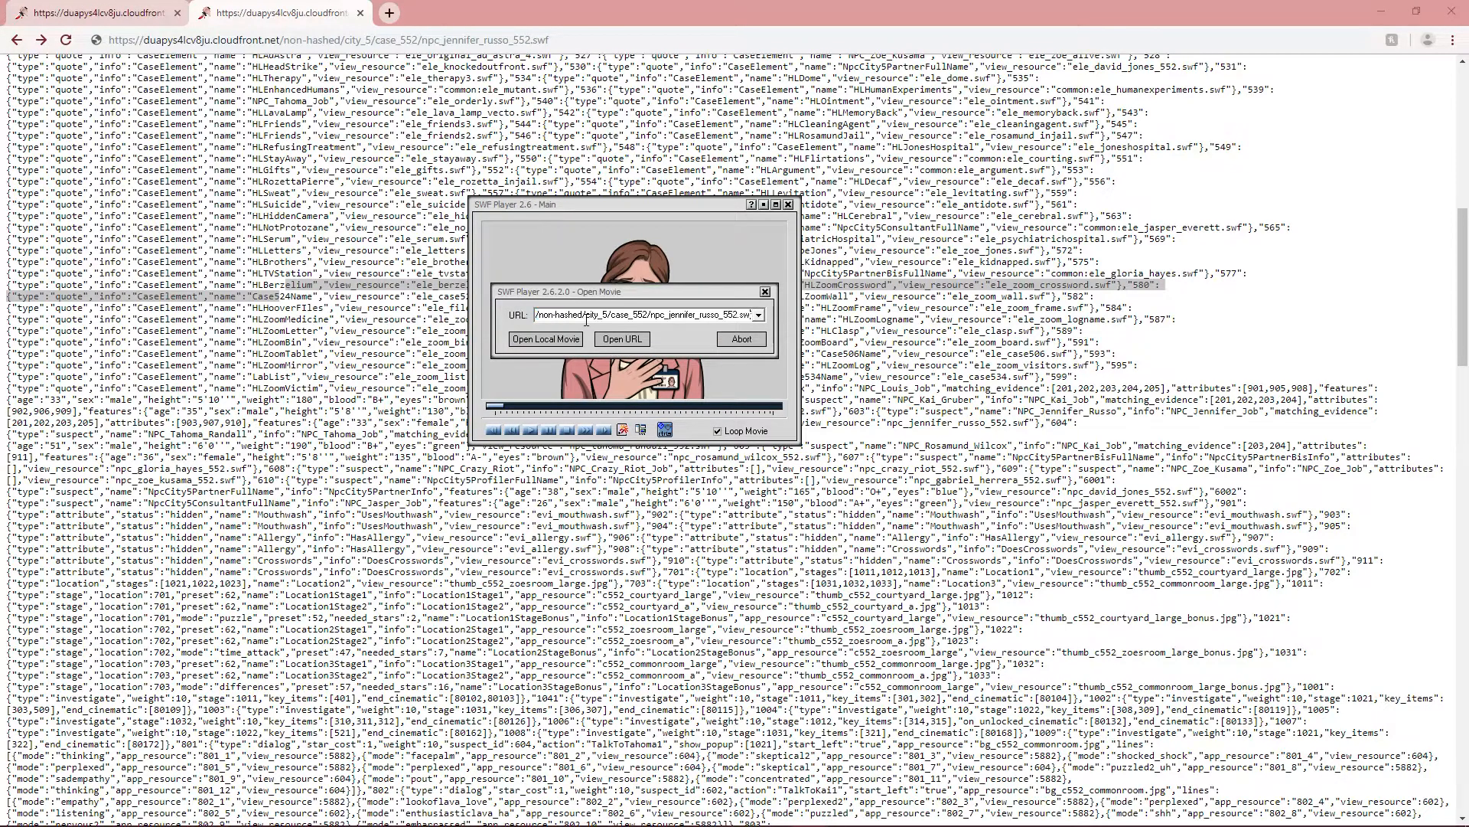
pyautogui.click(621, 341)
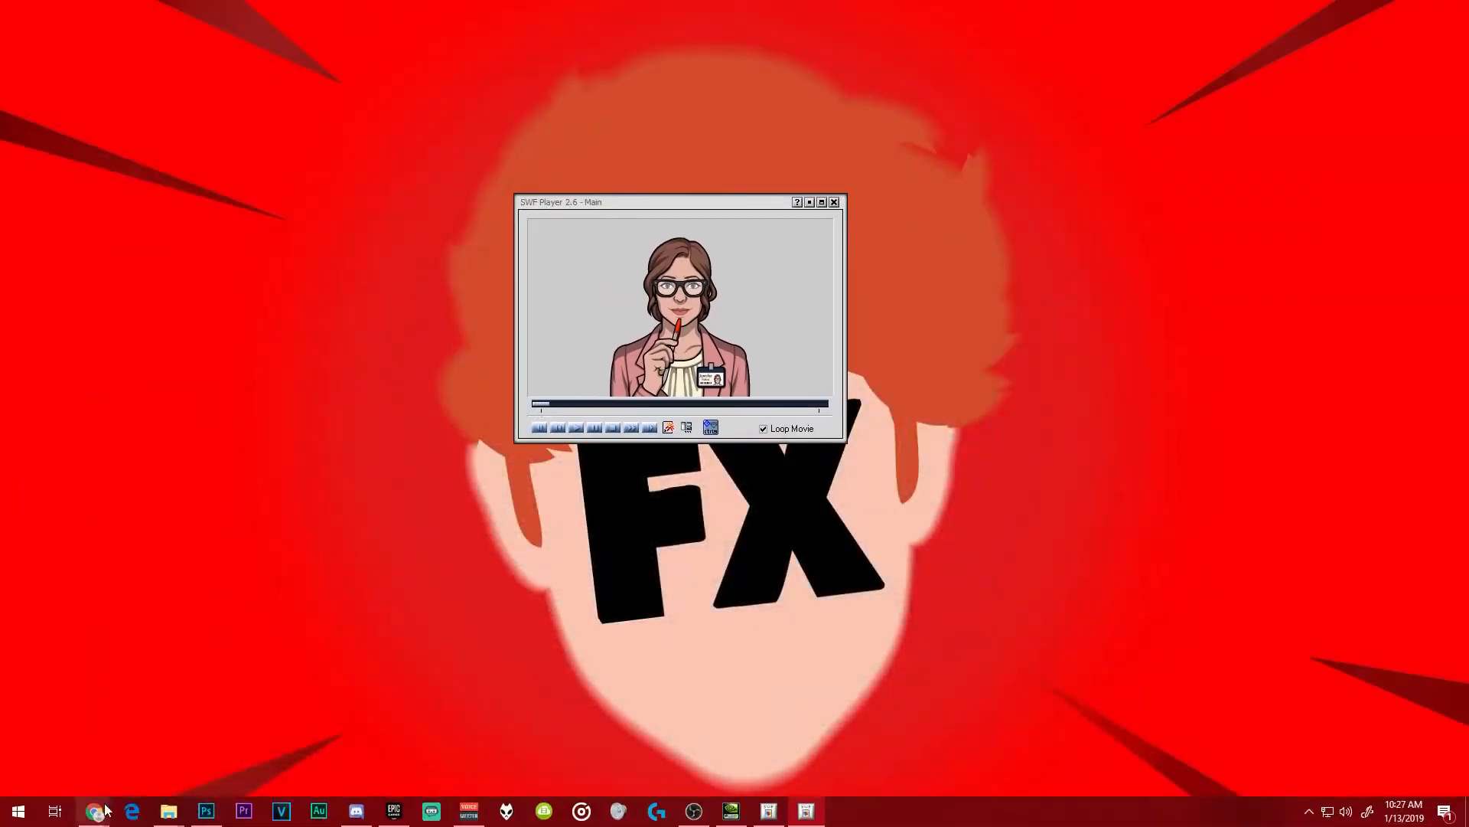
# - Minimize this player and open the same movie URL full screen in the other SWF Player window
pyautogui.click(84, 735)
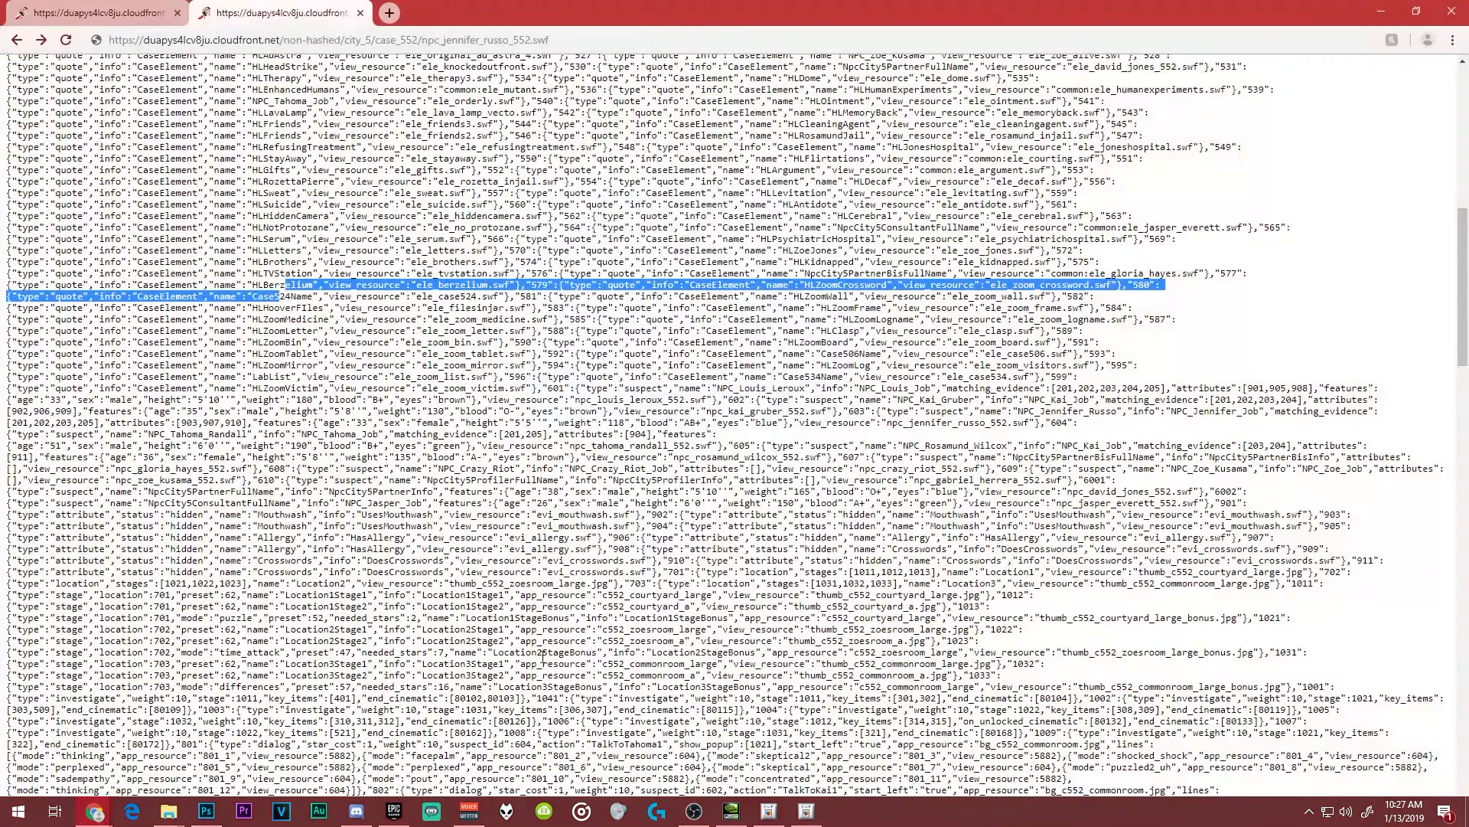
pyautogui.click(805, 811)
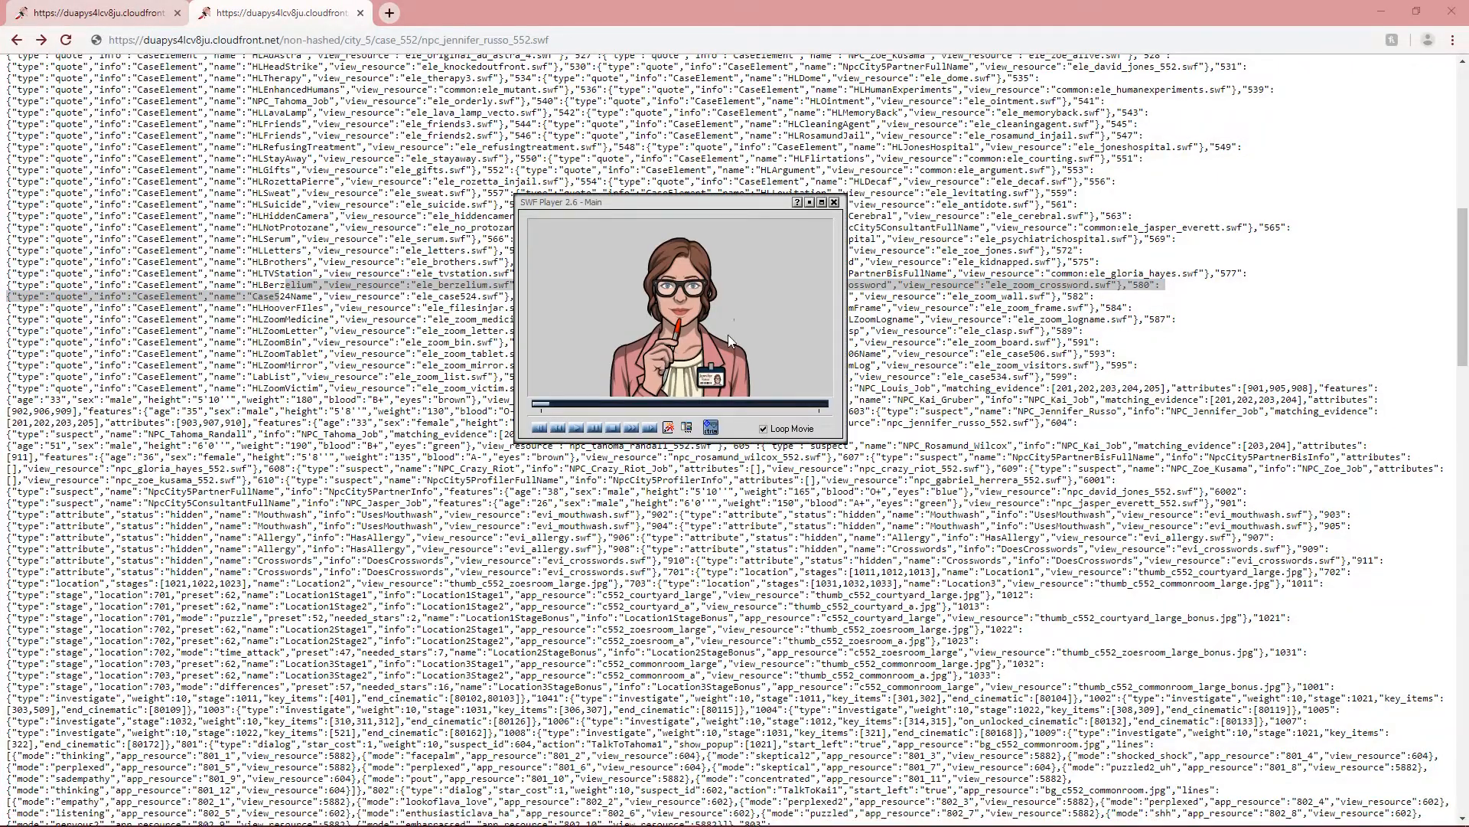
pyautogui.click(810, 202)
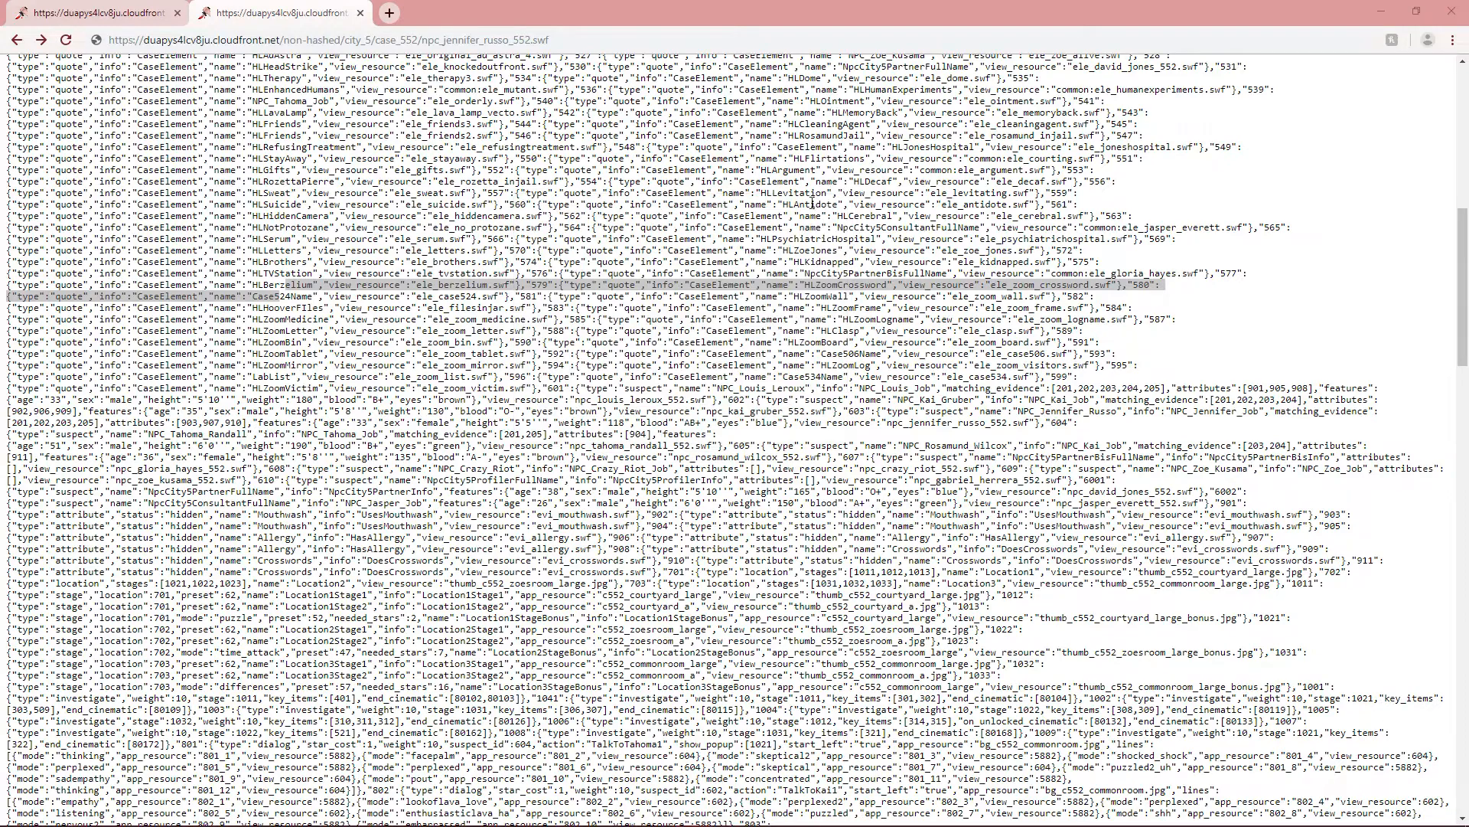
pyautogui.click(769, 811)
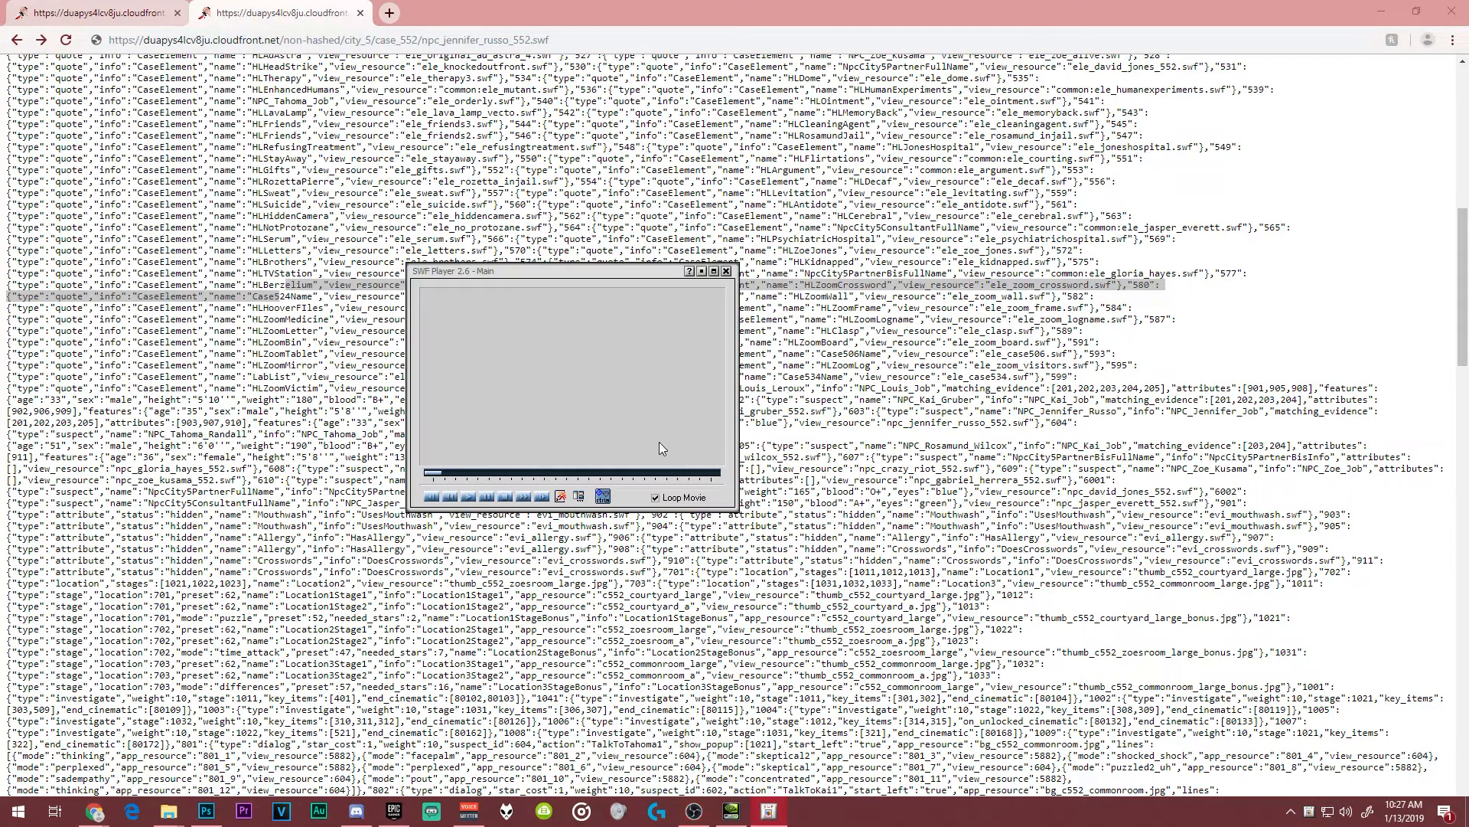
pyautogui.click(561, 495)
pyautogui.click(569, 410)
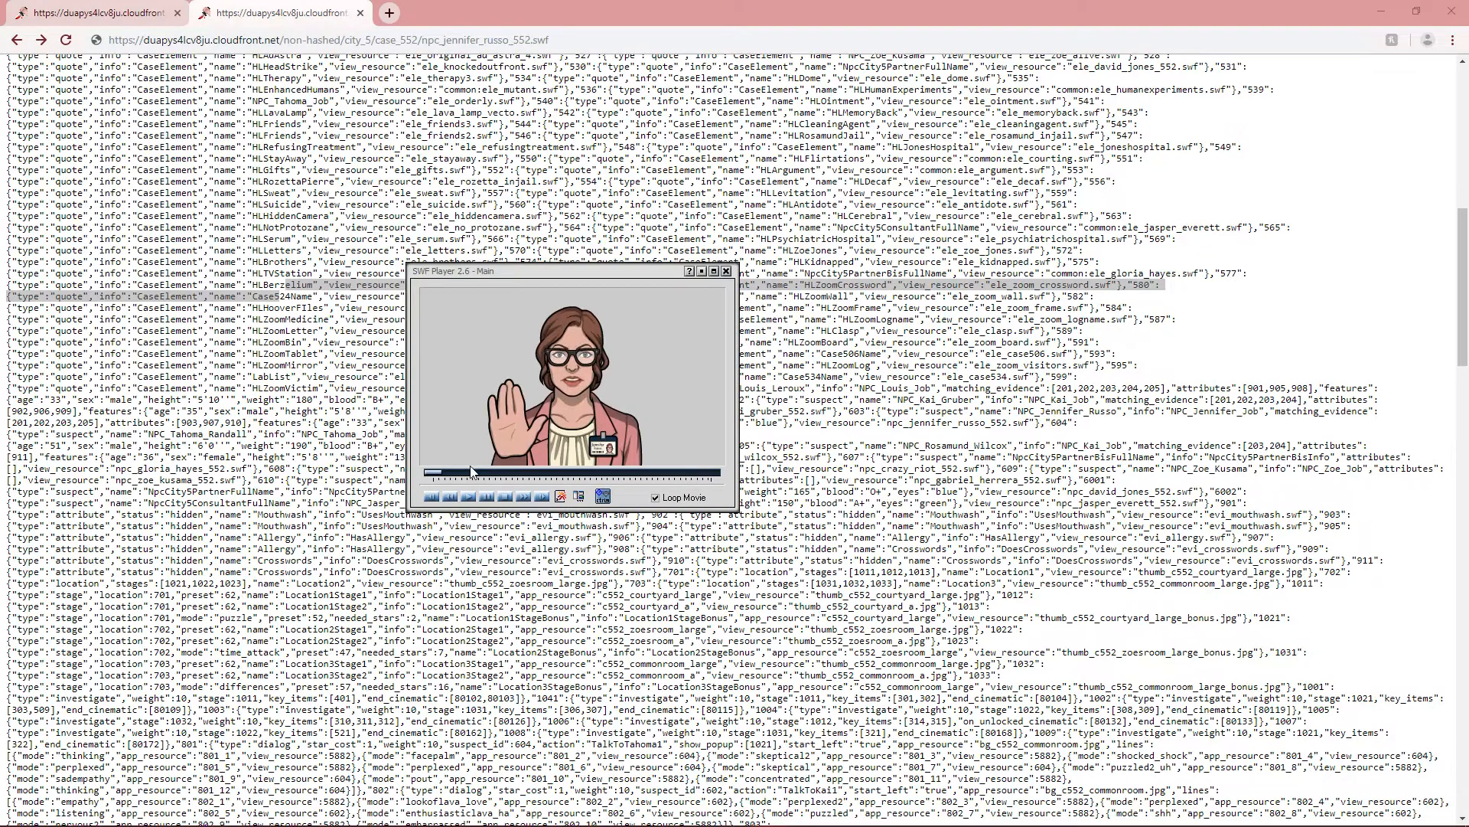
pyautogui.click(714, 272)
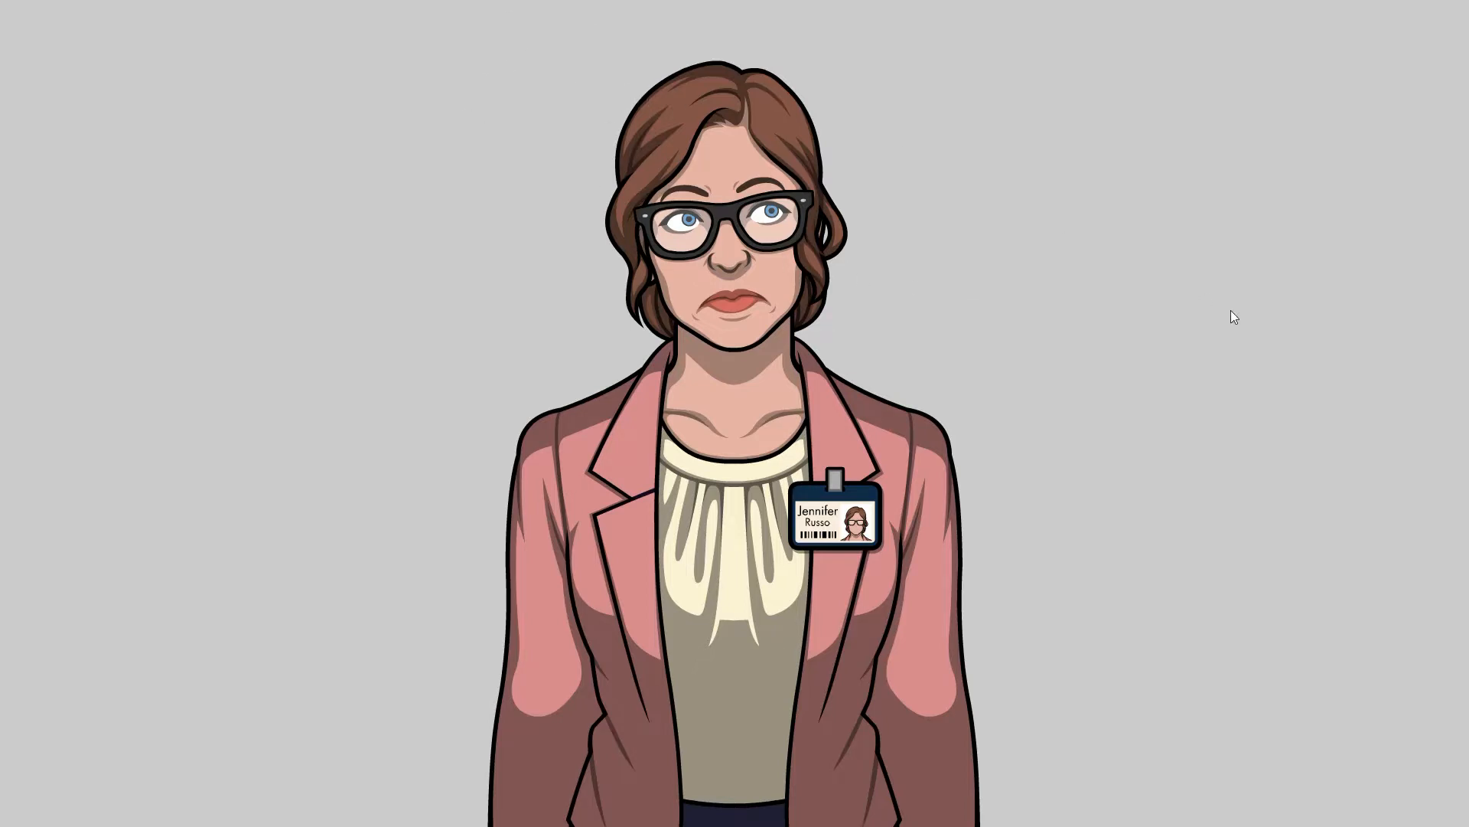
# - Capture a screen area of about 812 x 1038 px around the character, copy it to the clipboard, and leave full screen
pyautogui.press('Print')
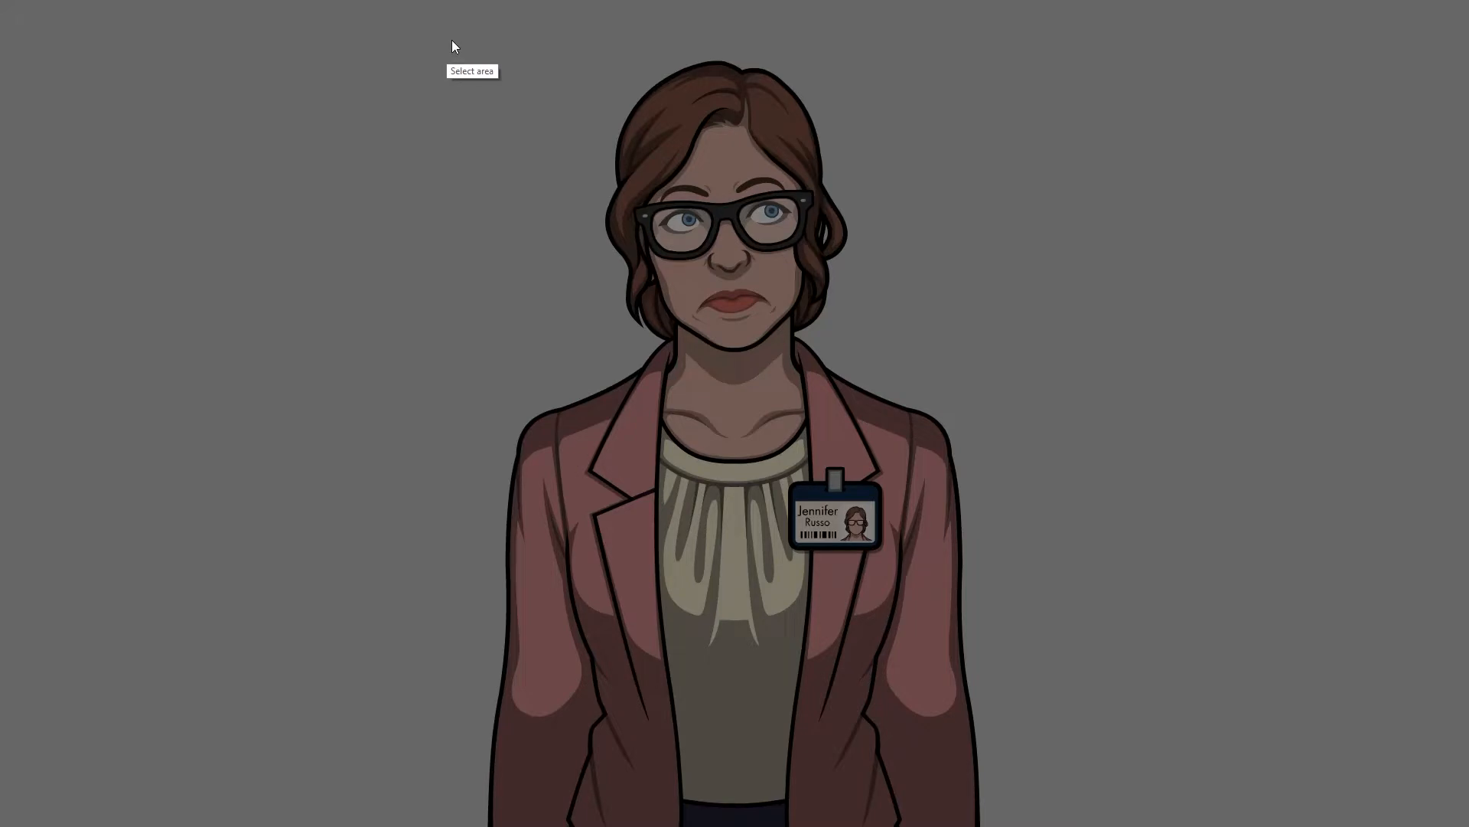
pyautogui.moveTo(436, 30); pyautogui.dragTo(1055, 823)
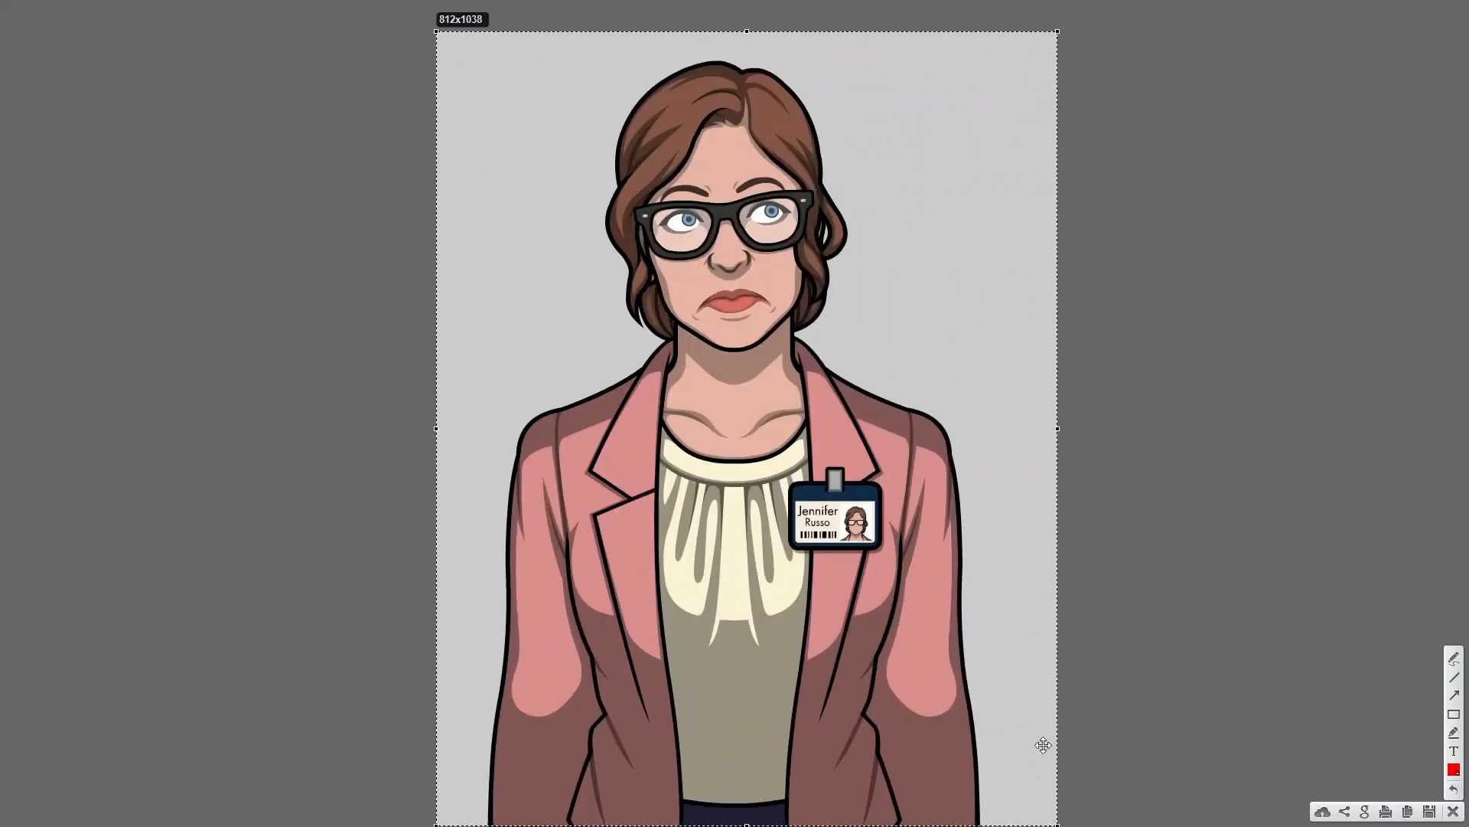
pyautogui.click(1412, 812)
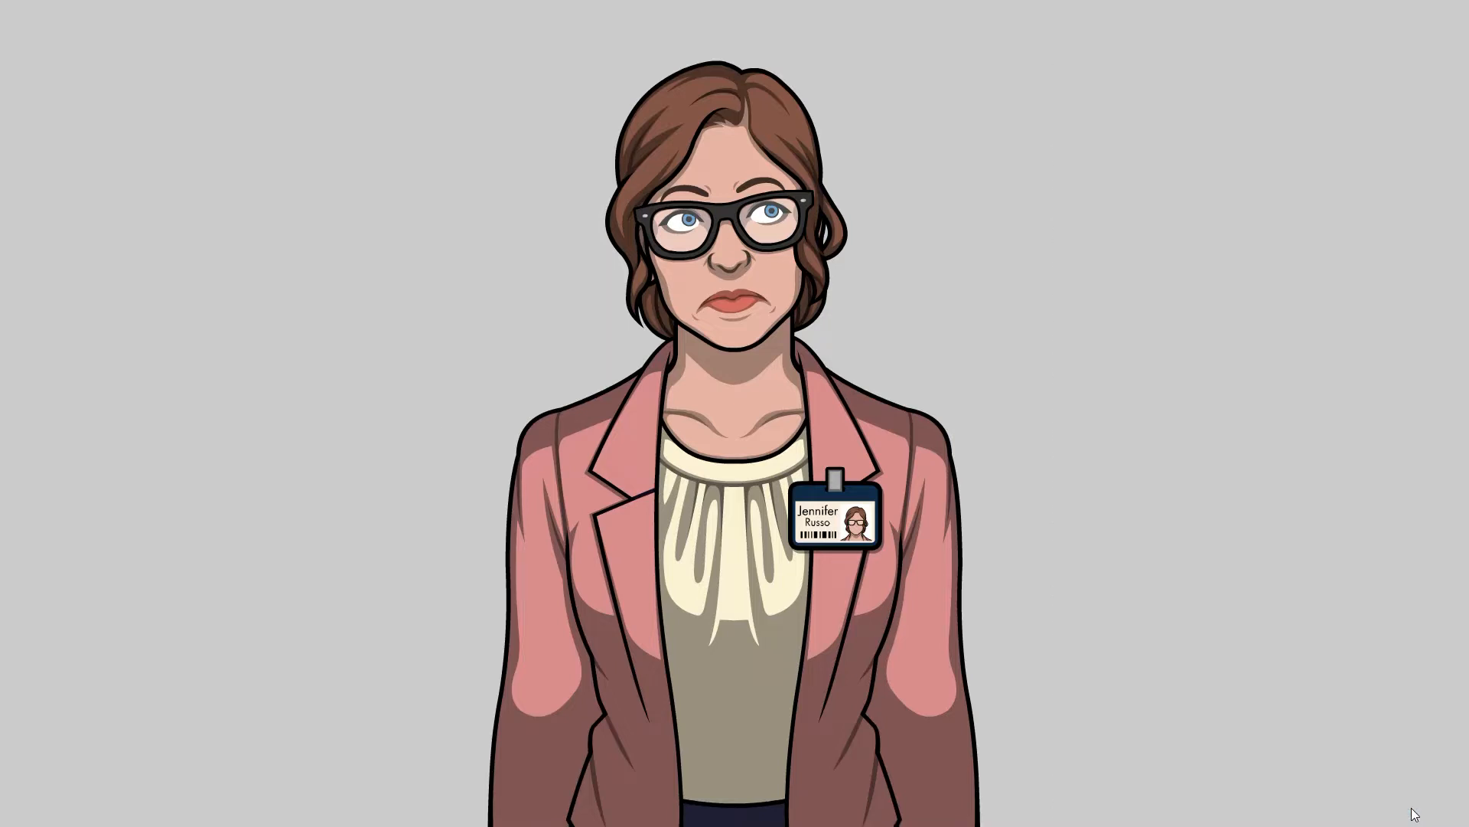
pyautogui.press('Escape')
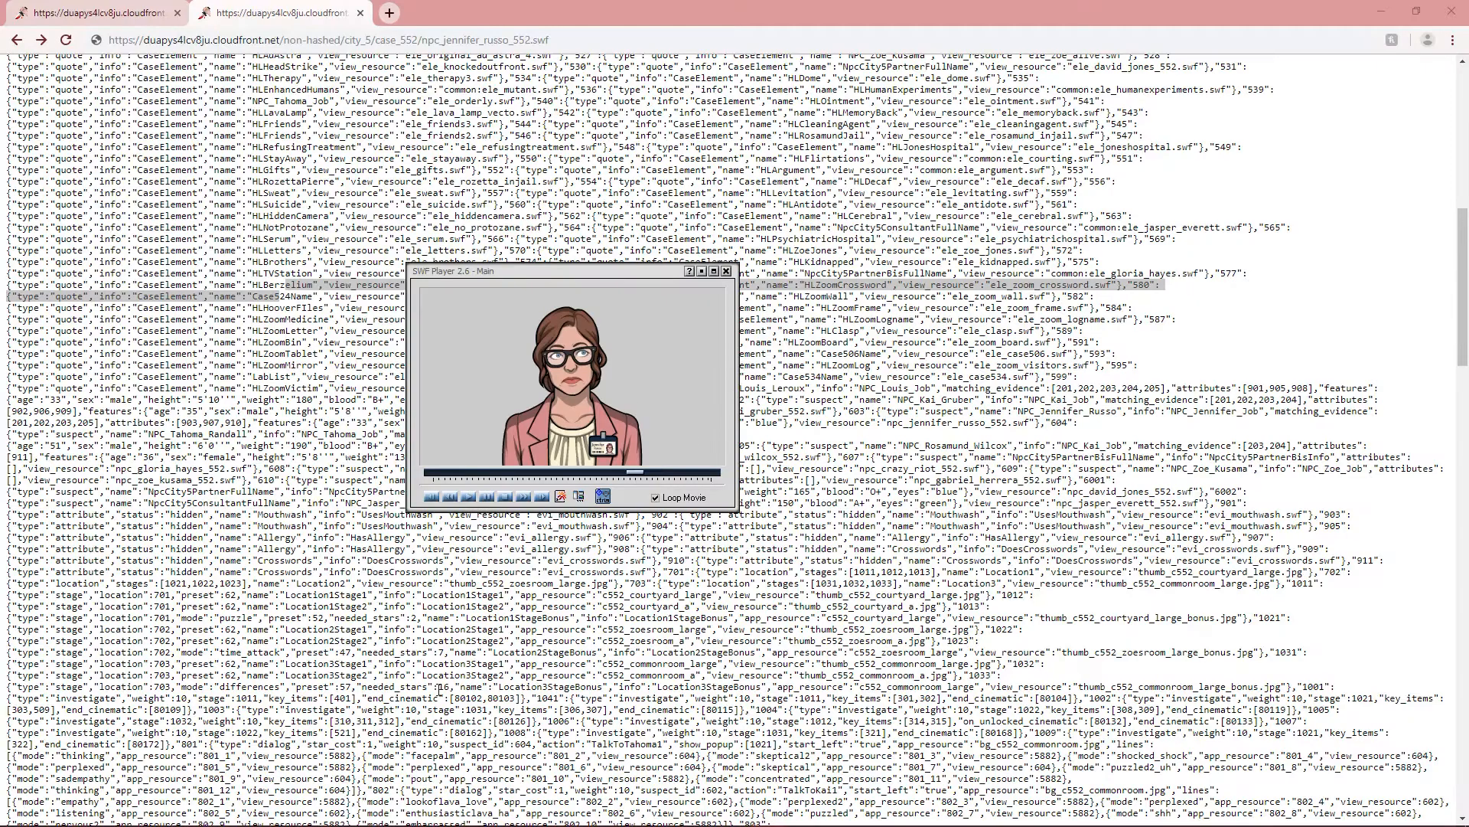
# - In Photoshop, create a document from the "1920 px X 1080 px 300" preset and paste the captured character image into it
pyautogui.click(205, 811)
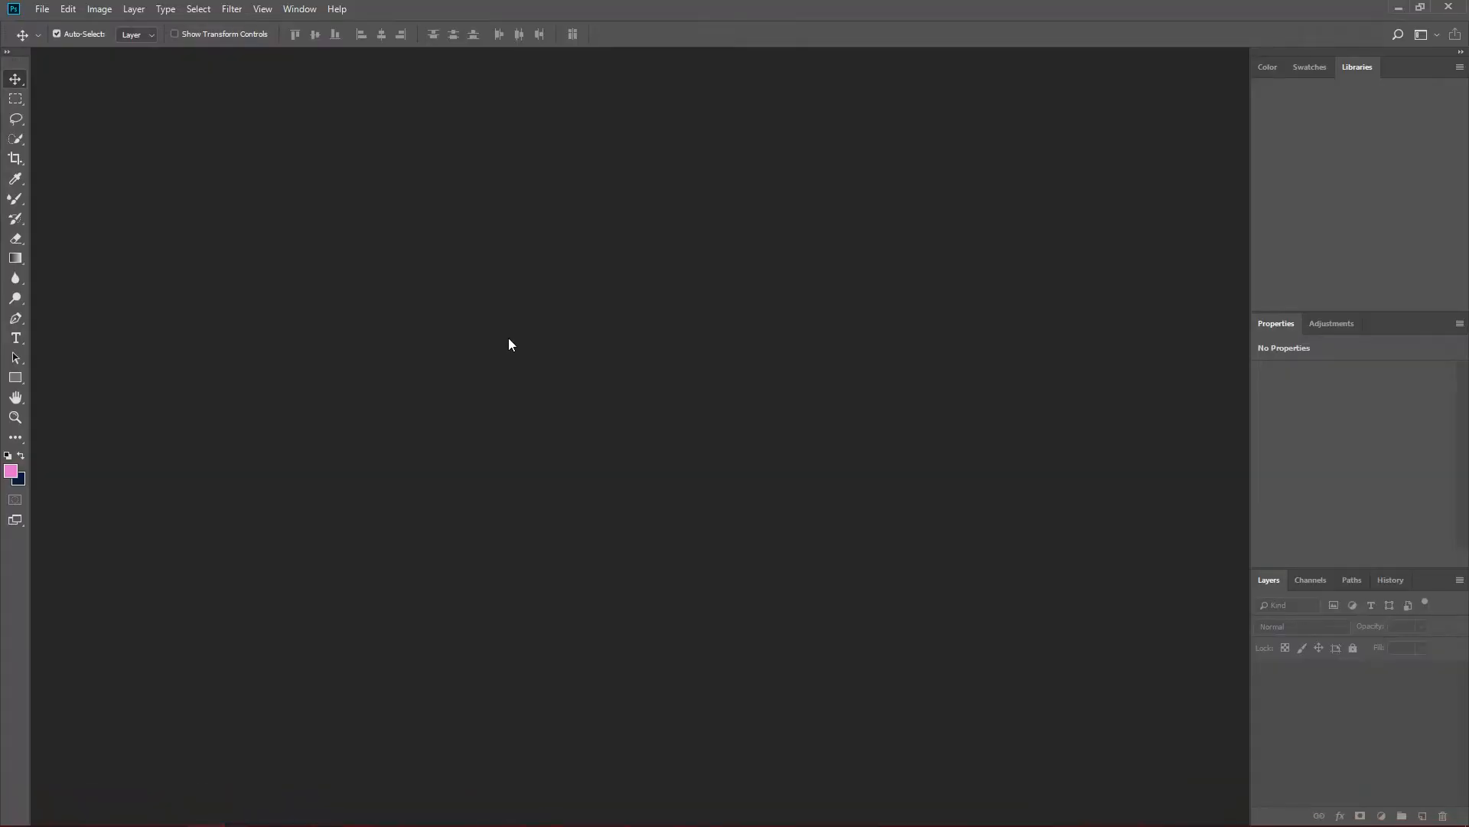
pyautogui.hotkey('ctrl', 'n')
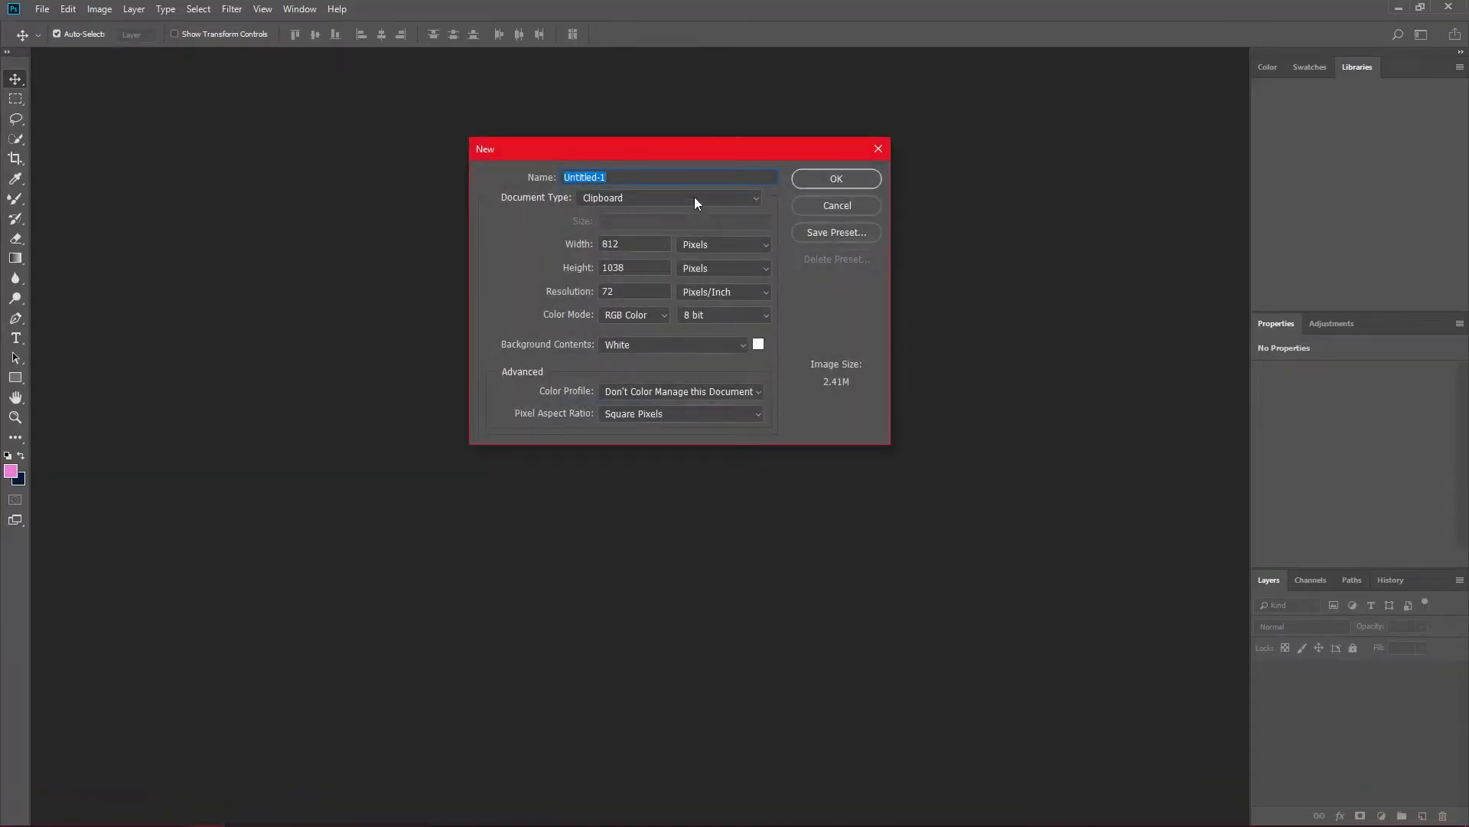
pyautogui.click(634, 199)
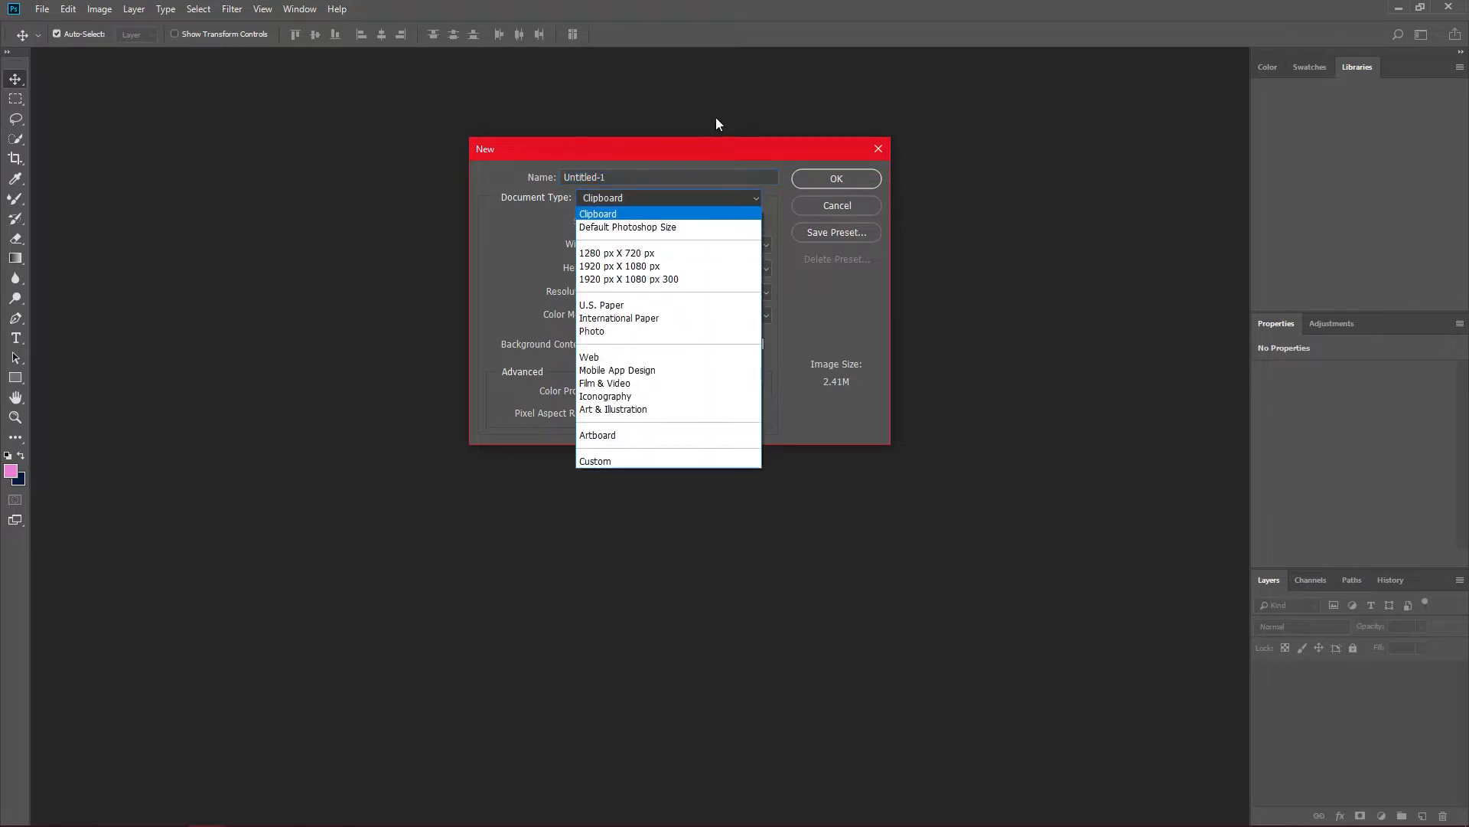
pyautogui.click(668, 279)
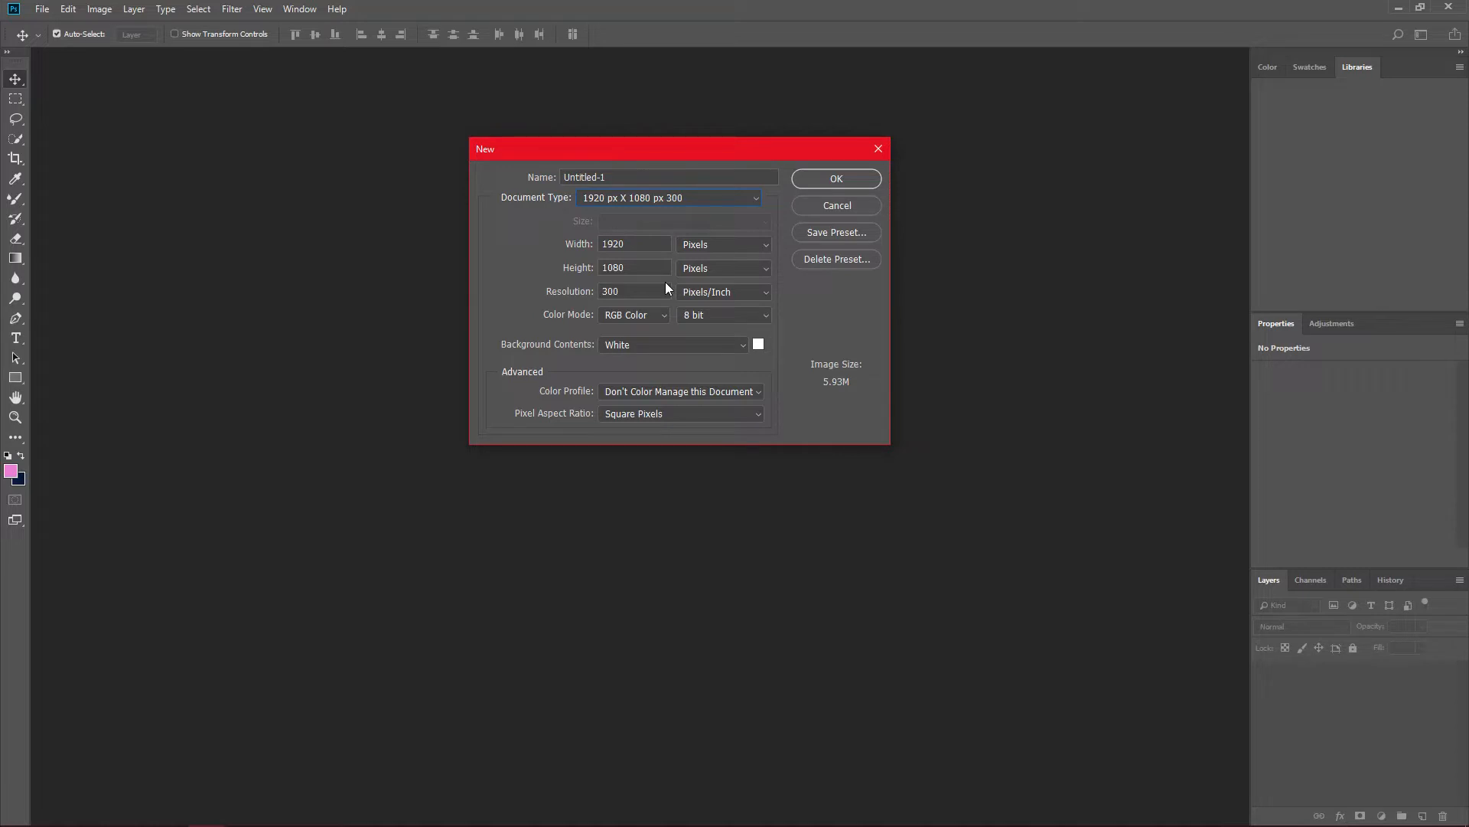
pyautogui.click(836, 179)
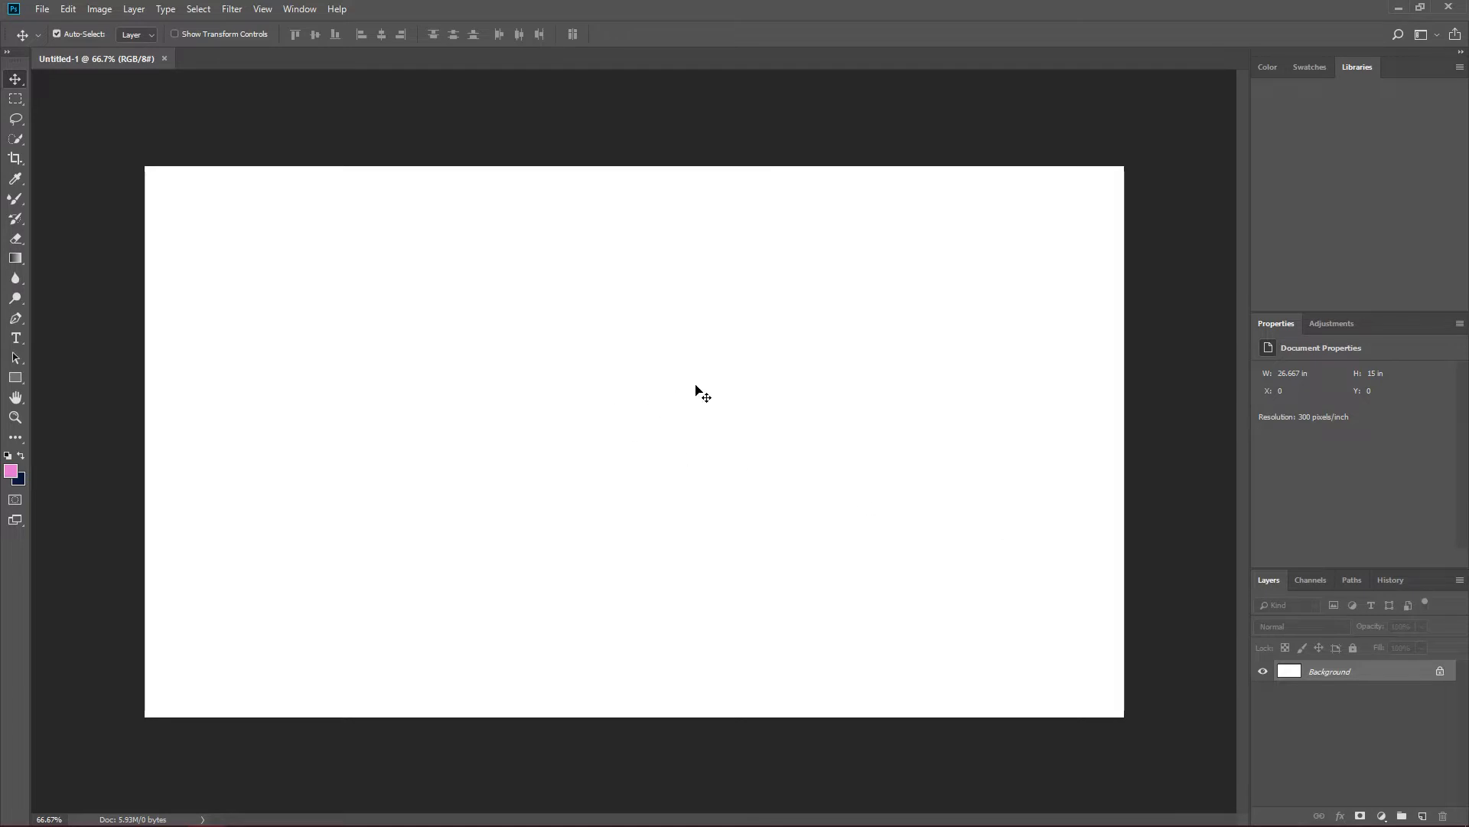
pyautogui.hotkey('ctrl', 'v')
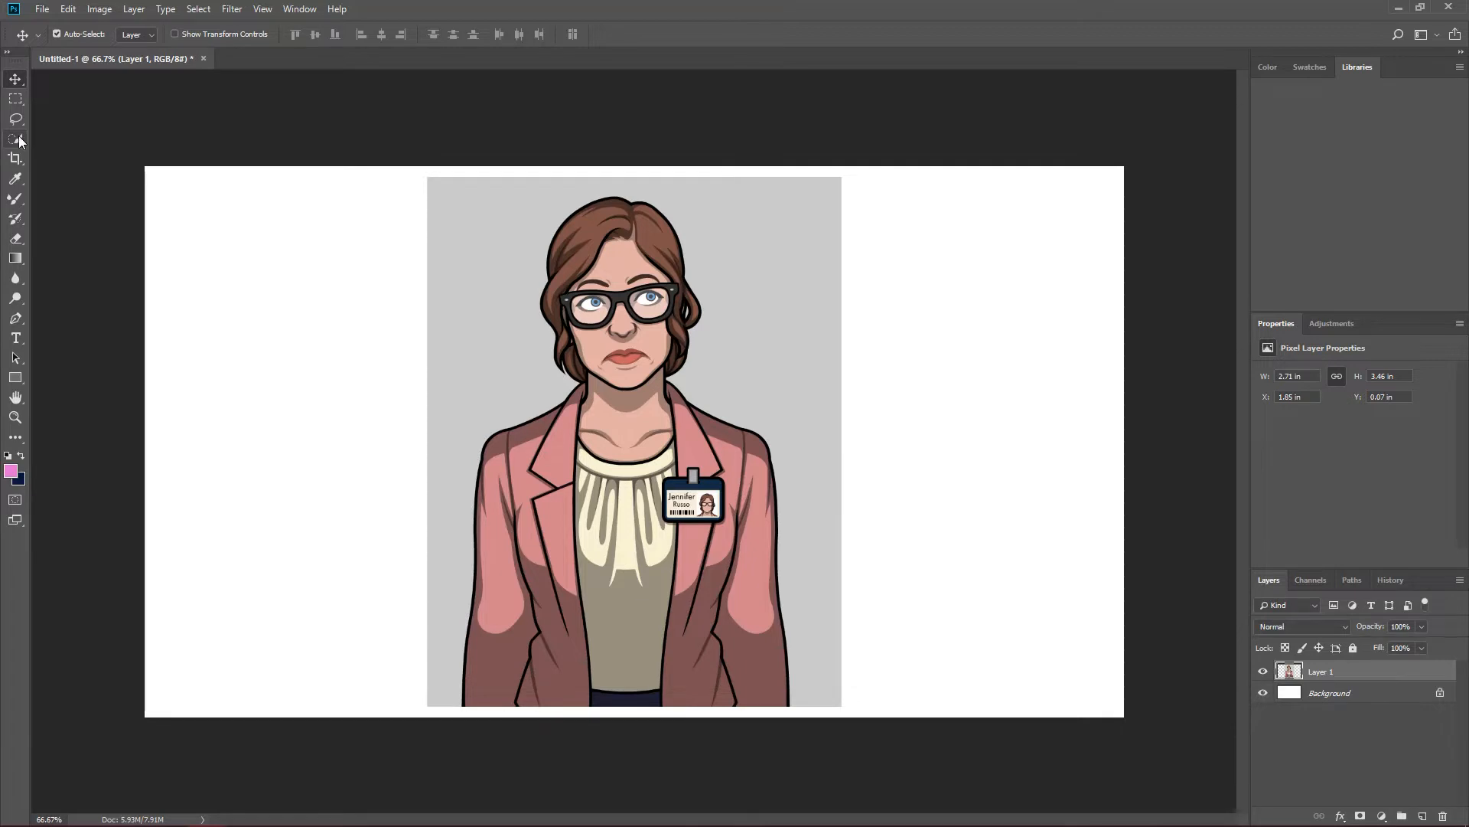
# - Isolate the character by subtracting the white and grey background from a full-canvas selection, using the Quick Selection tool at brush size 50
pyautogui.hotkey('ctrl', 'a')
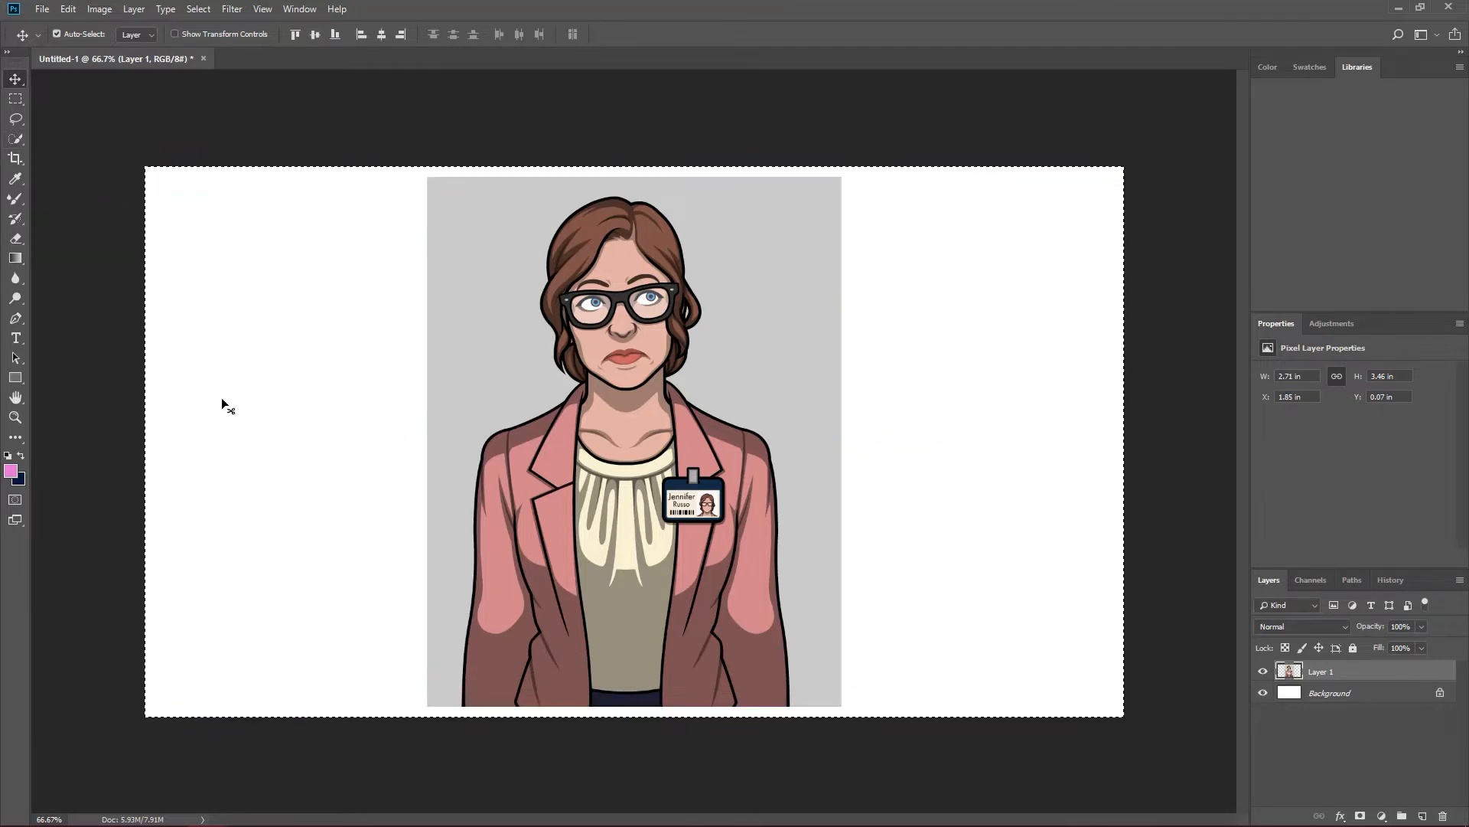
pyautogui.click(22, 140)
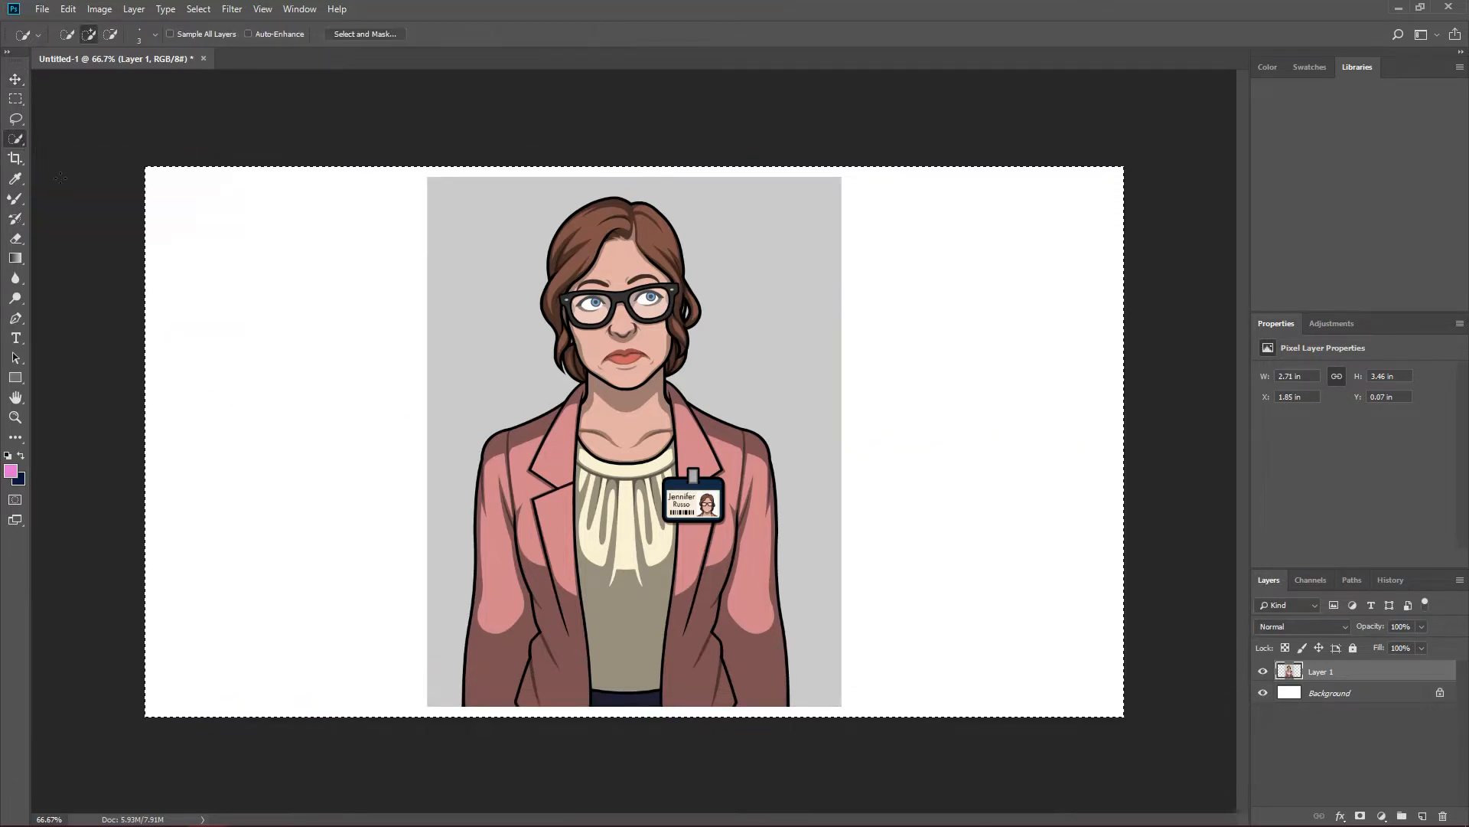
pyautogui.press(']')
pyautogui.press(']')
pyautogui.press(']')
pyautogui.press(']')
pyautogui.press(']')
pyautogui.press(']')
pyautogui.press(']')
pyautogui.press(']')
pyautogui.press(']')
pyautogui.press(']')
pyautogui.press(']')
pyautogui.press(']')
pyautogui.press(']')
pyautogui.press(']')
pyautogui.press(']')
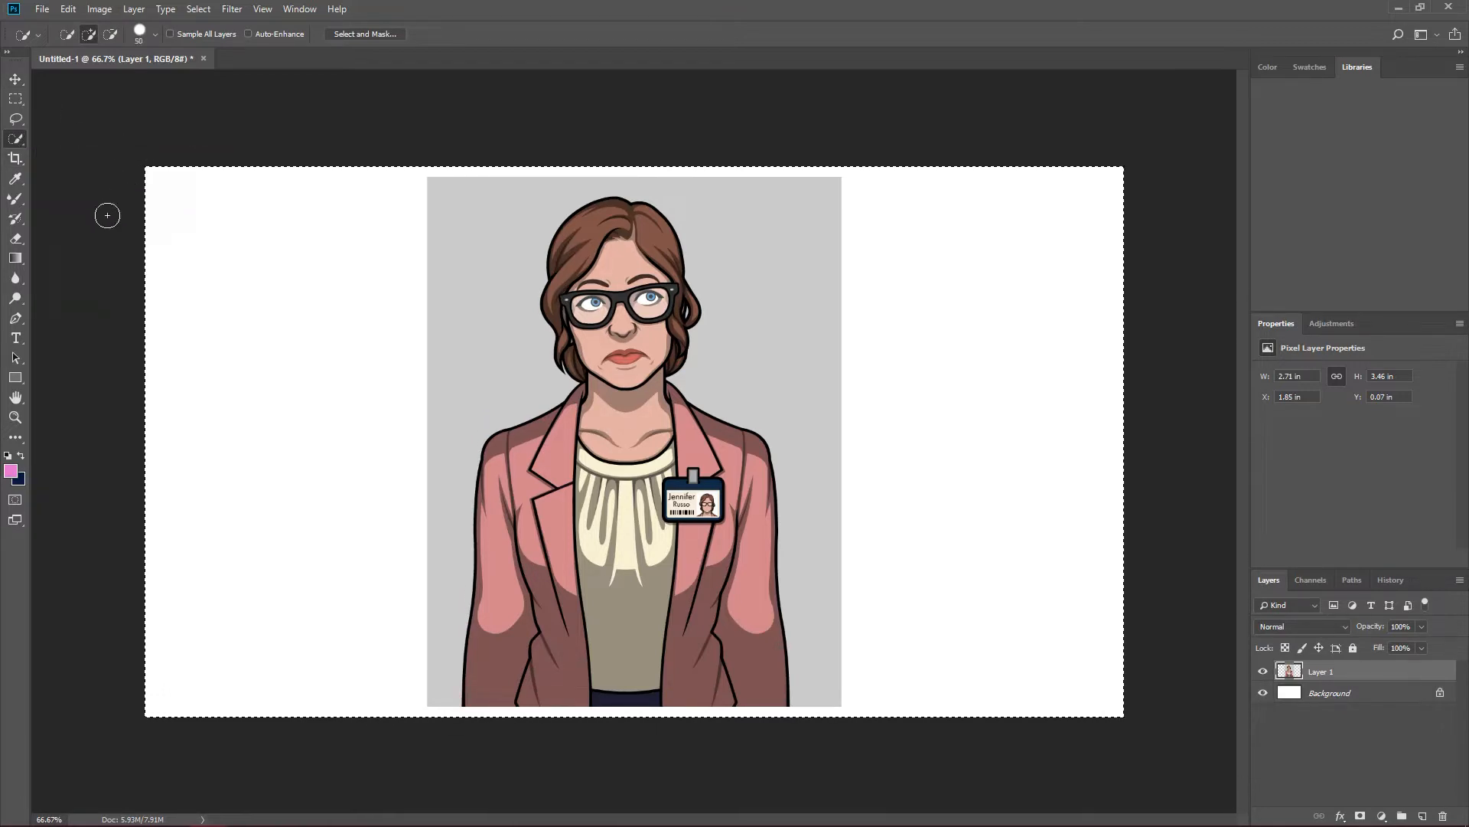
pyautogui.press('alt')
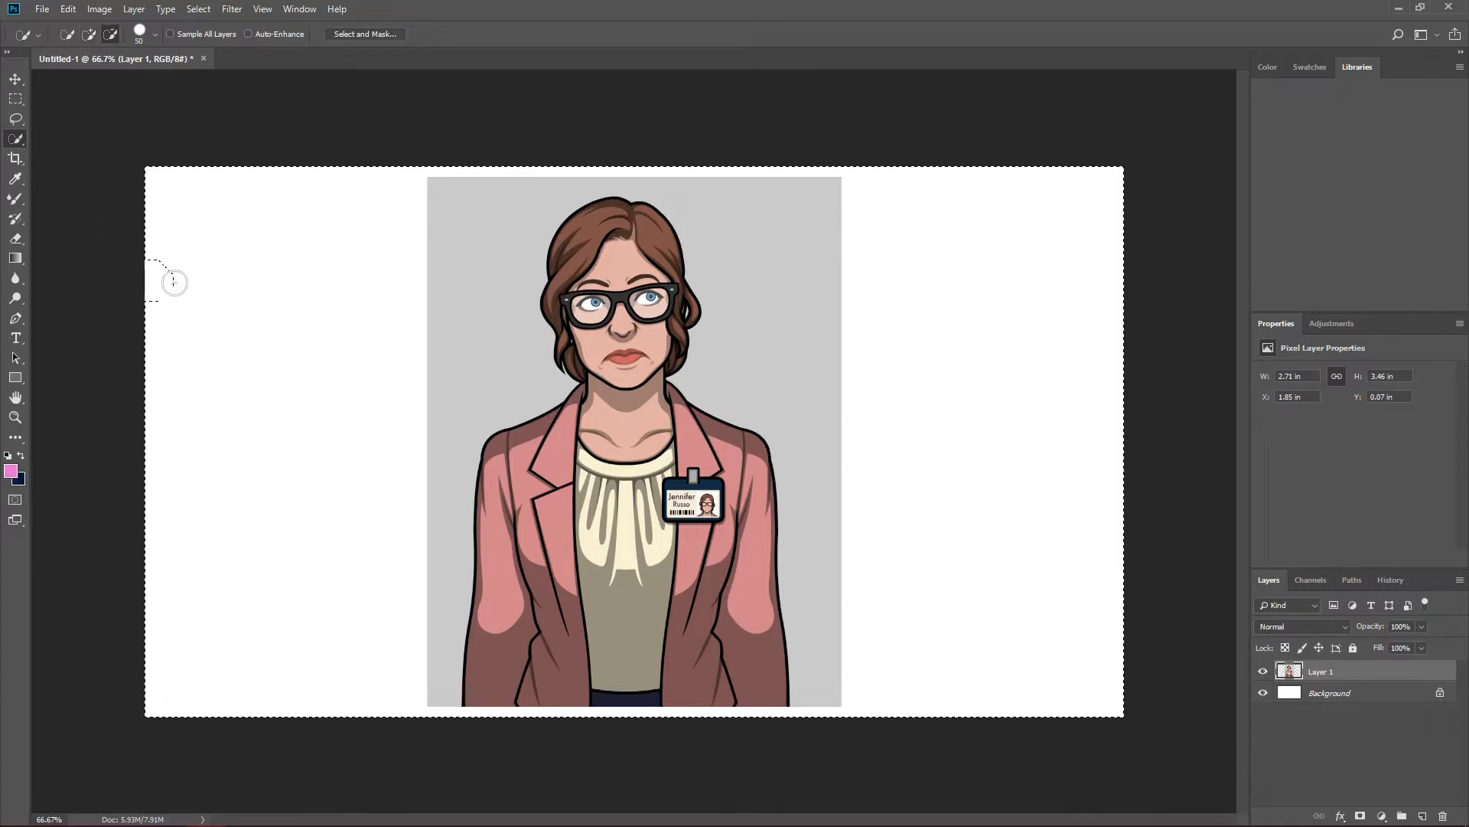
pyautogui.moveTo(164, 276); pyautogui.dragTo(280, 298)
pyautogui.click(282, 331)
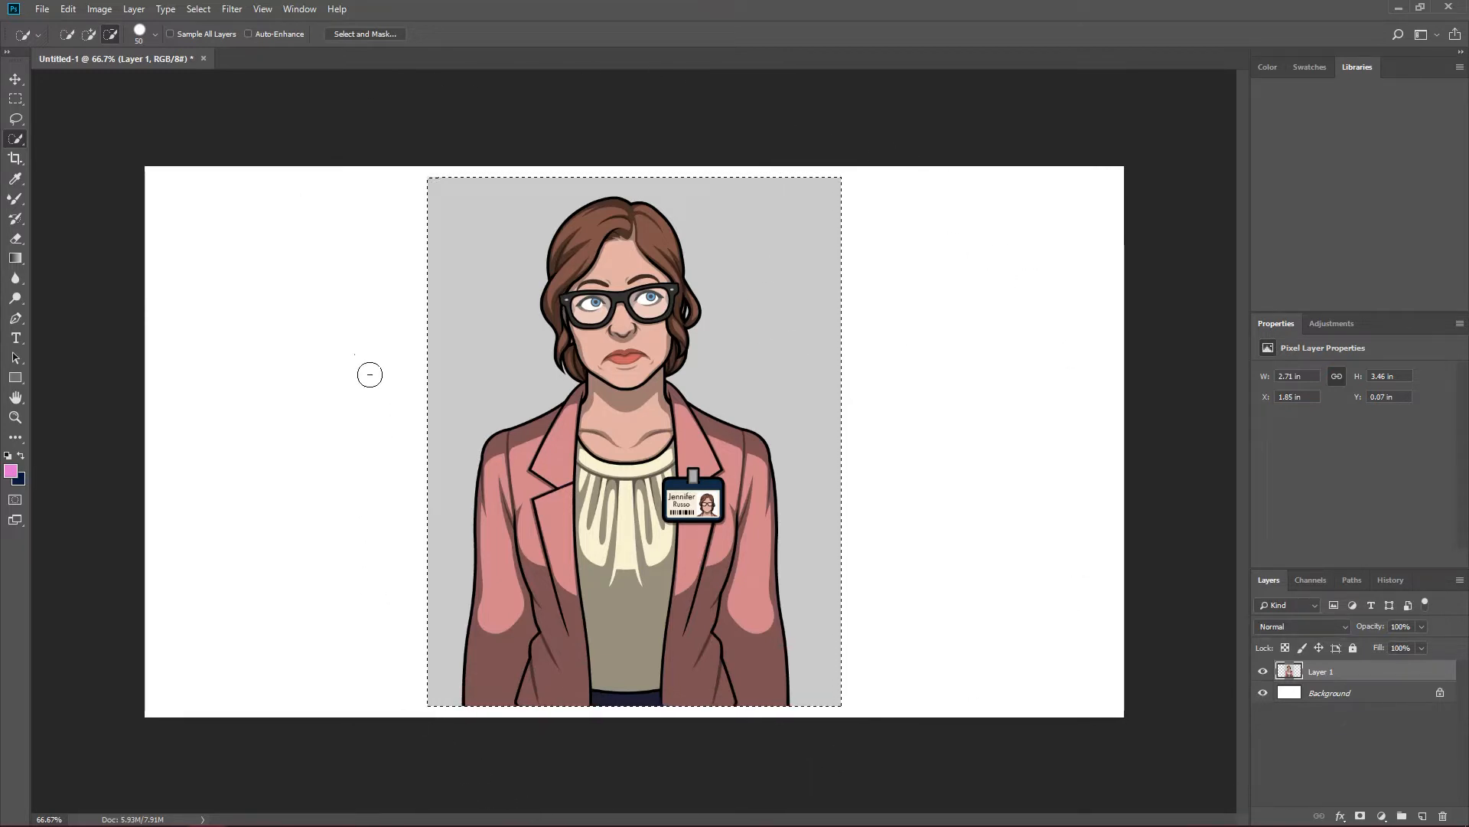
pyautogui.moveTo(433, 364); pyautogui.dragTo(459, 352)
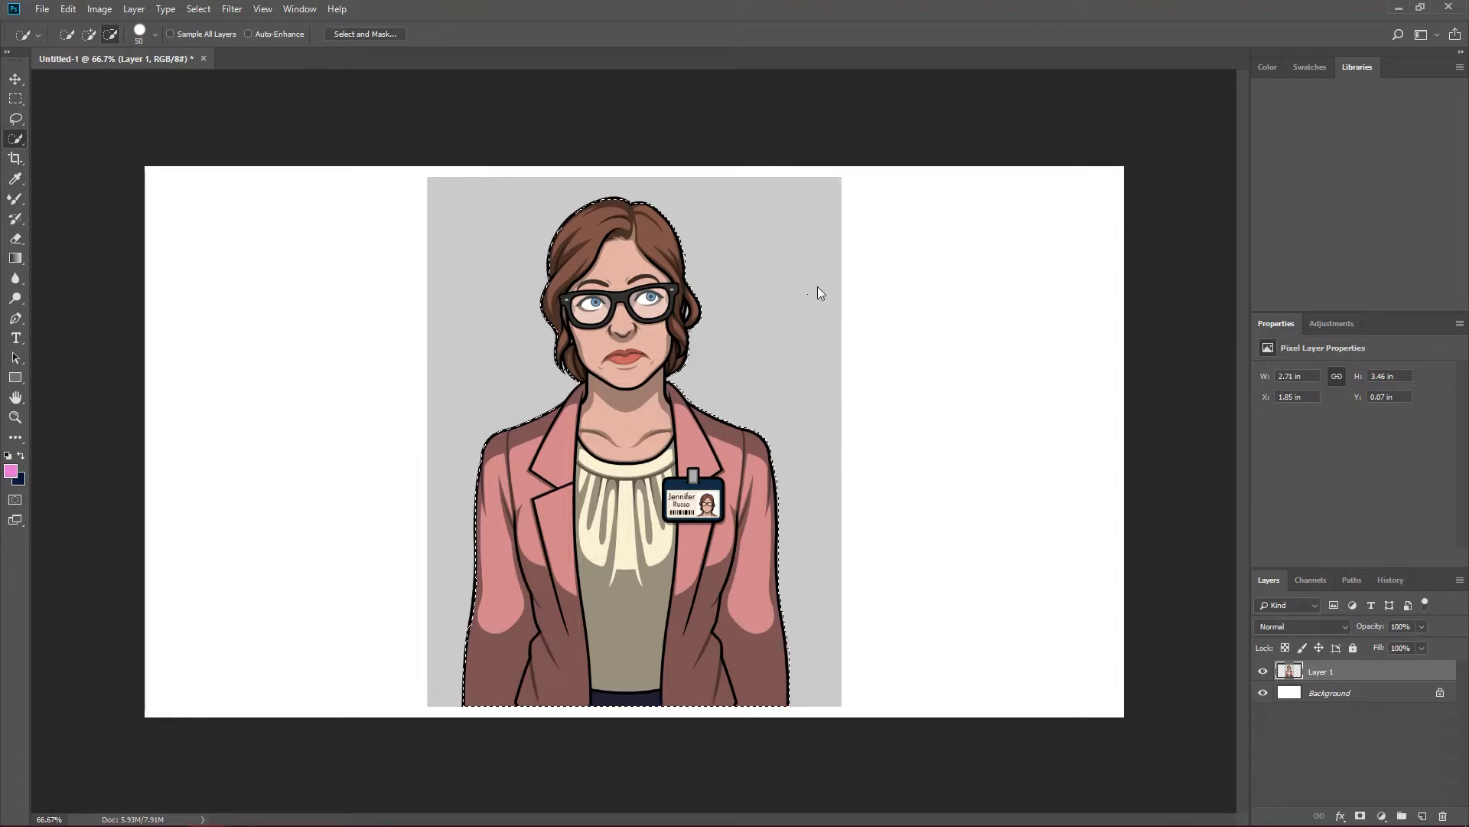
pyautogui.moveTo(817, 291); pyautogui.dragTo(854, 482)
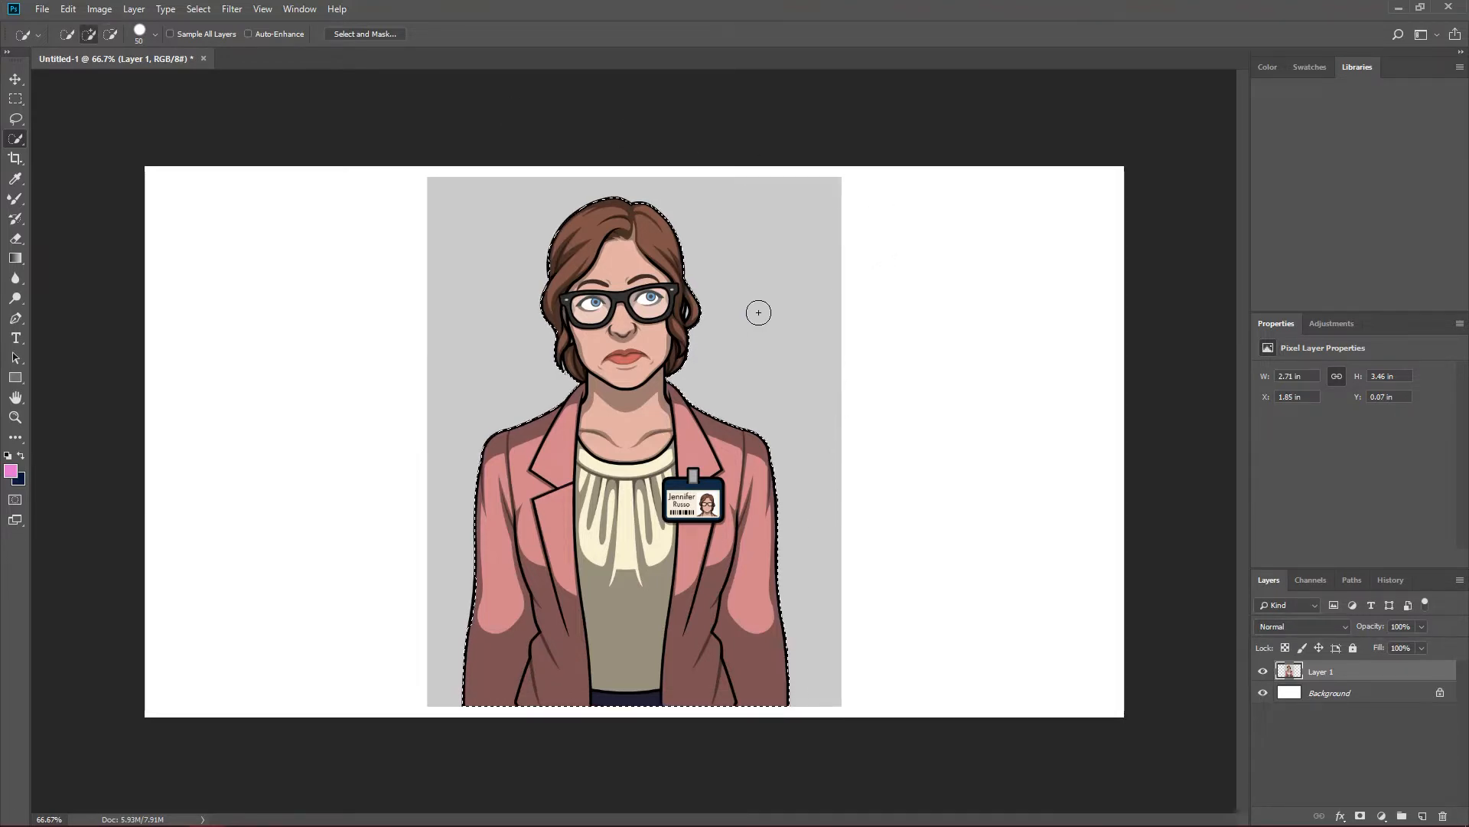
# - Subtract the small grey gap inside the hair curl beside the glasses from the selection, using Quick Selection brush size 2
pyautogui.scroll(7, 755, 245)
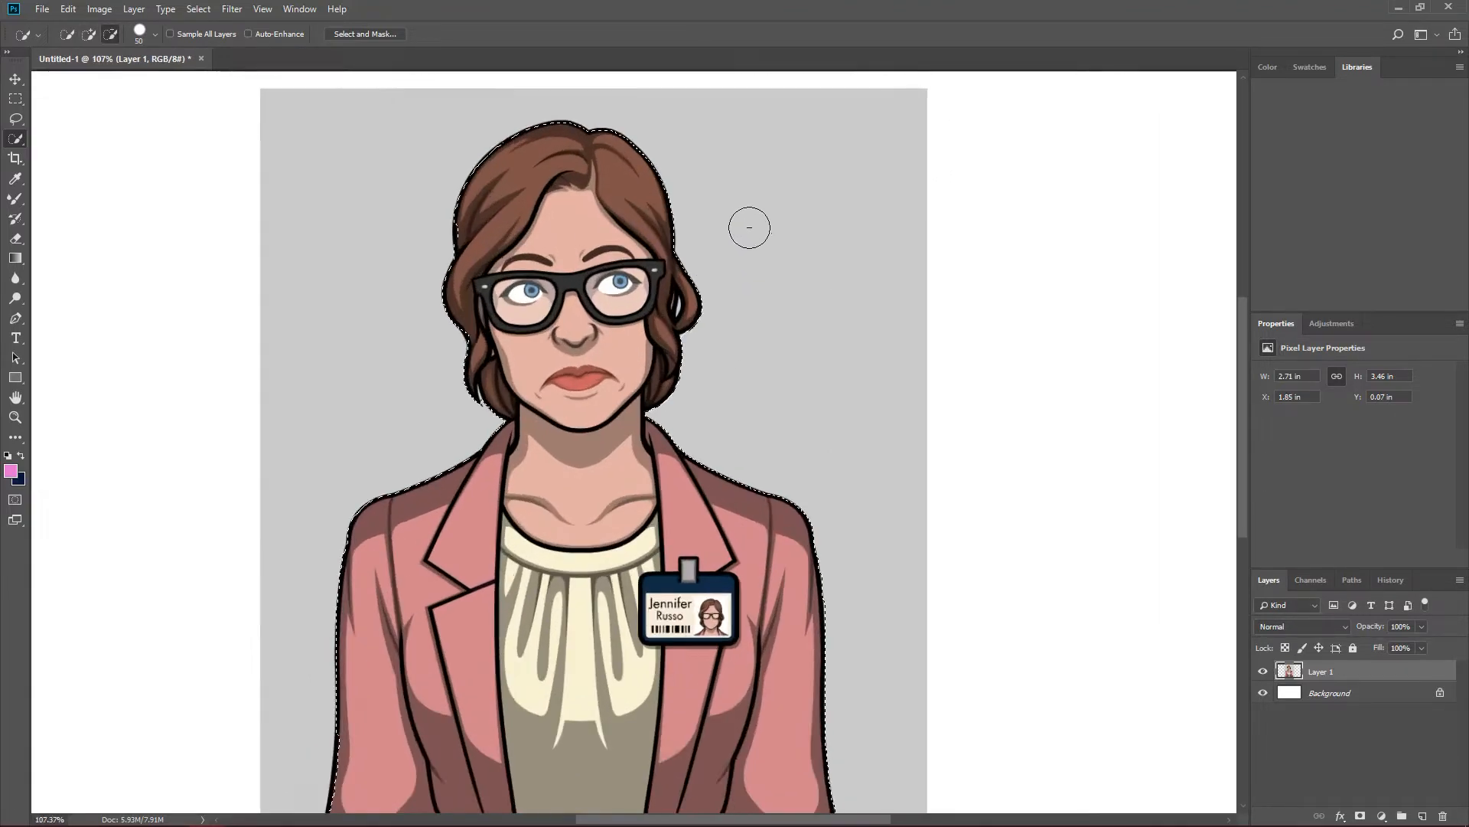
pyautogui.scroll(5, 659, 359)
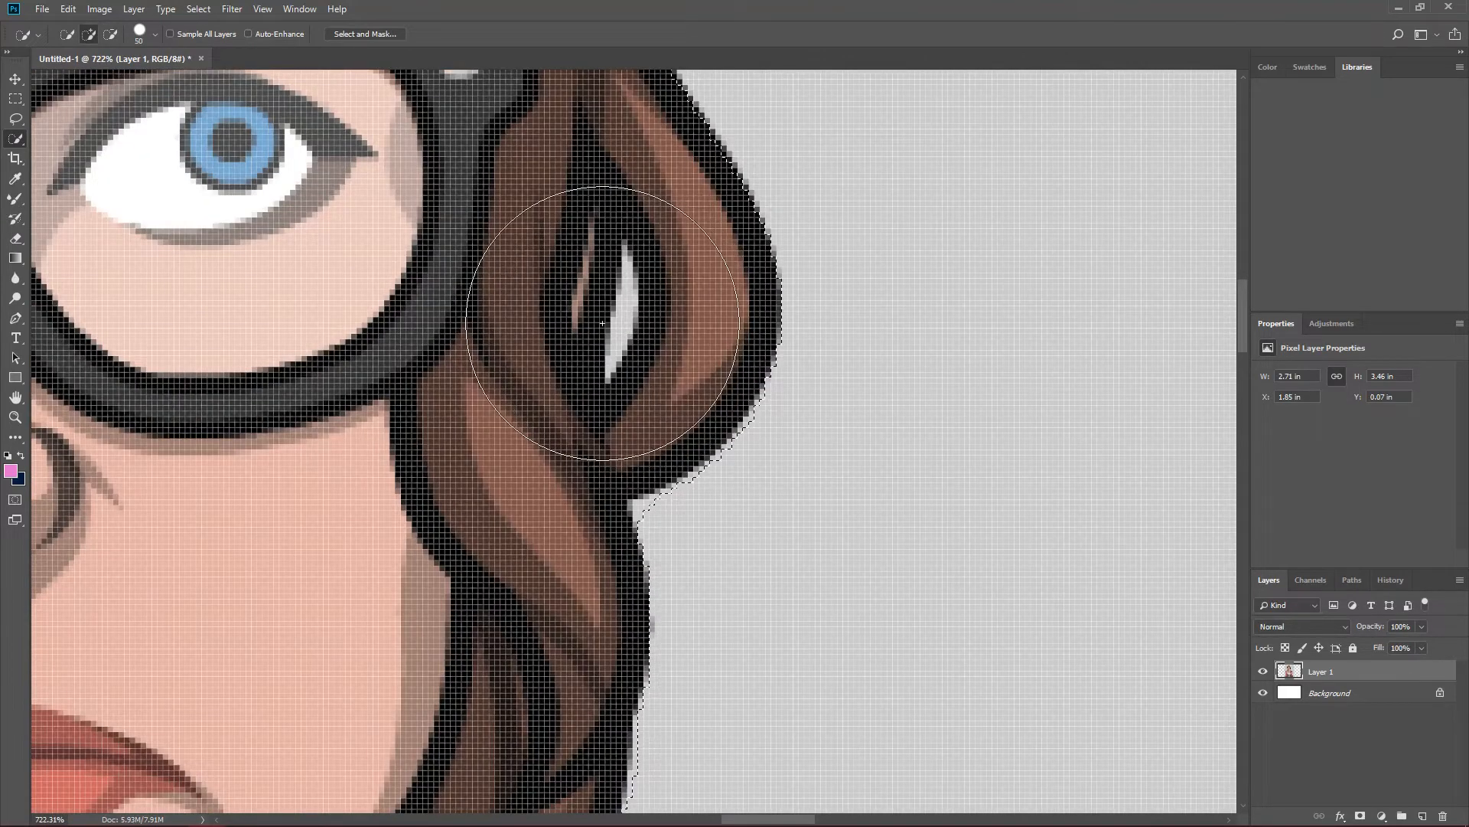
pyautogui.press('[')
pyautogui.press('[')
pyautogui.press('[')
pyautogui.press('[')
pyautogui.press('[')
pyautogui.press('[')
pyautogui.press('[')
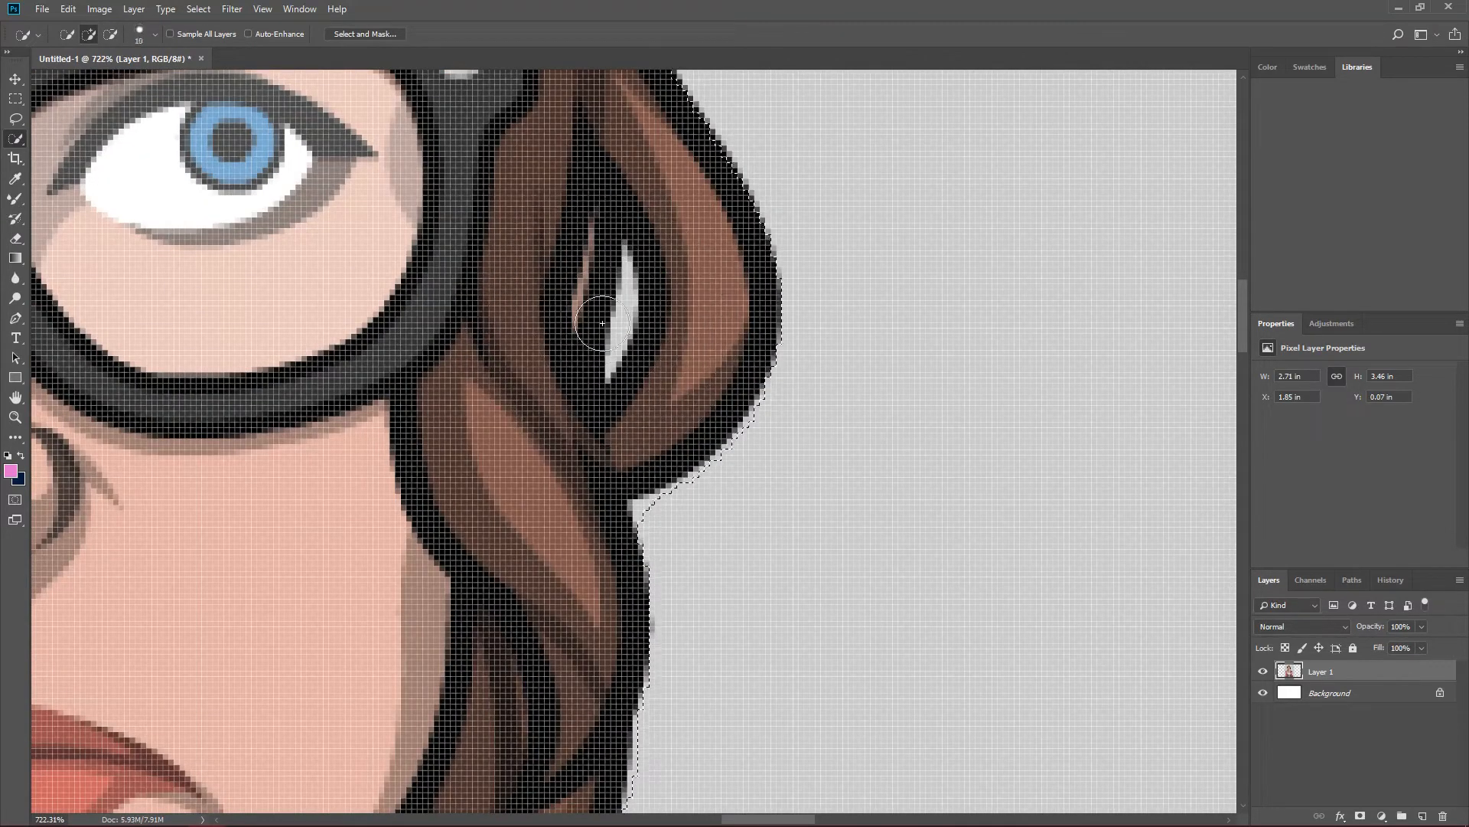
pyautogui.press('[')
pyautogui.press('[')
pyautogui.press('[')
pyautogui.press('[')
pyautogui.press('[')
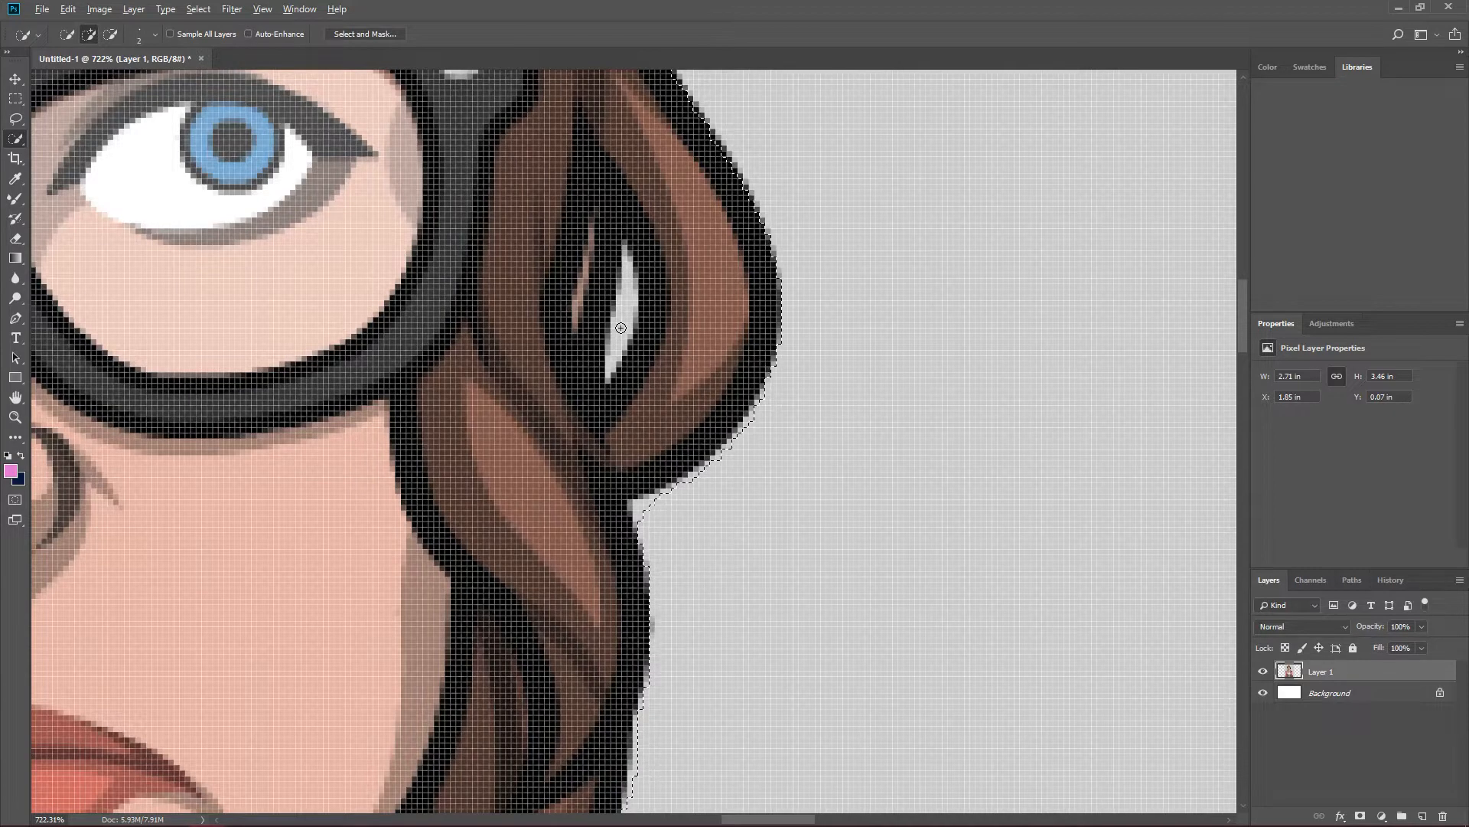
pyautogui.keyDown('alt'); pyautogui.click(621, 327); pyautogui.keyUp('alt')
pyautogui.moveTo(615, 341)
pyautogui.mouseDown()
pyautogui.moveTo(606, 377)
pyautogui.moveTo(625, 240)
pyautogui.mouseUp()
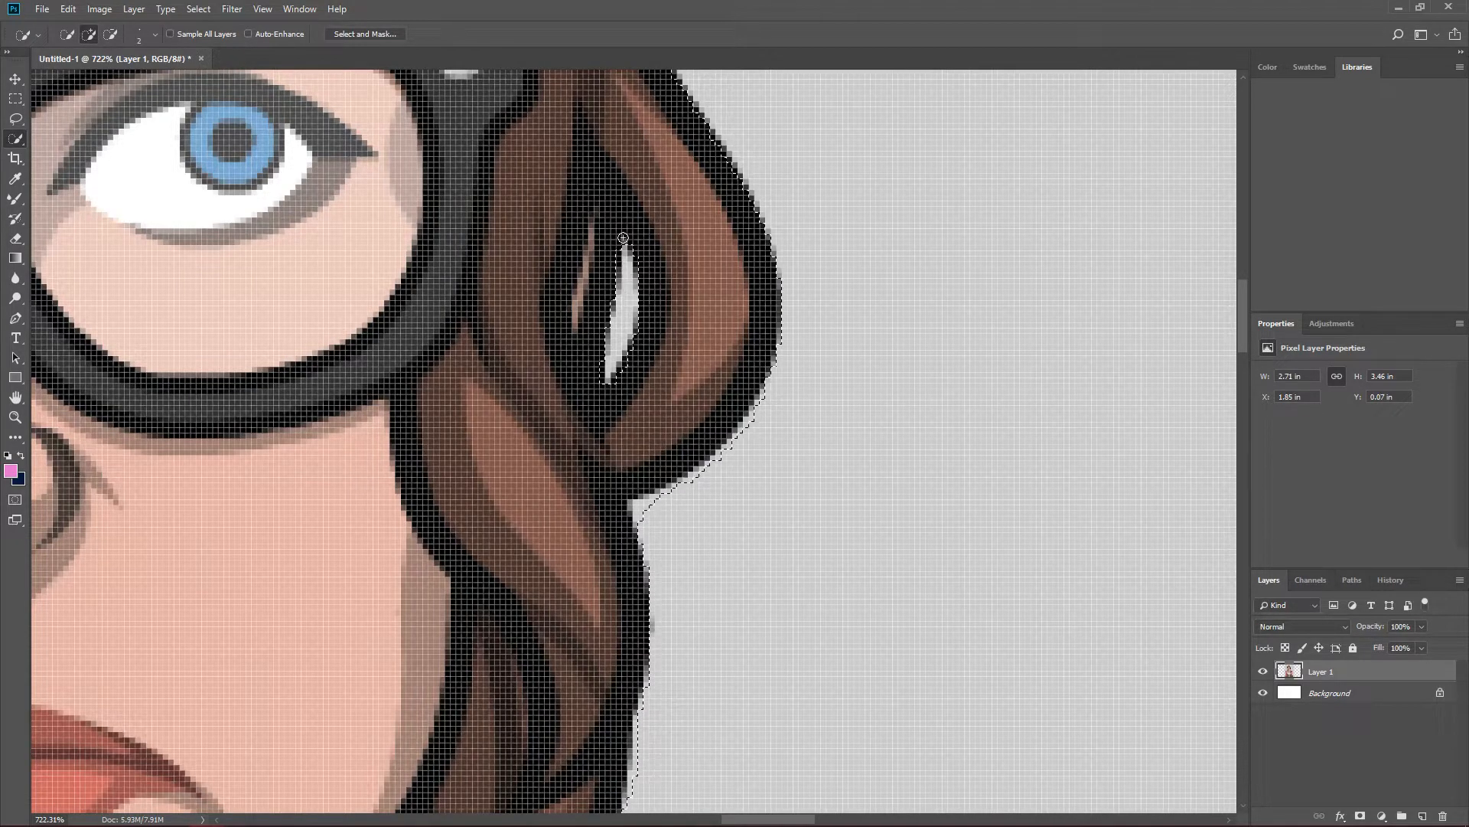
# - Examine the selection outline around the character's hair, face and shoulders for leftover background areas
pyautogui.scroll(-10, 620, 316)
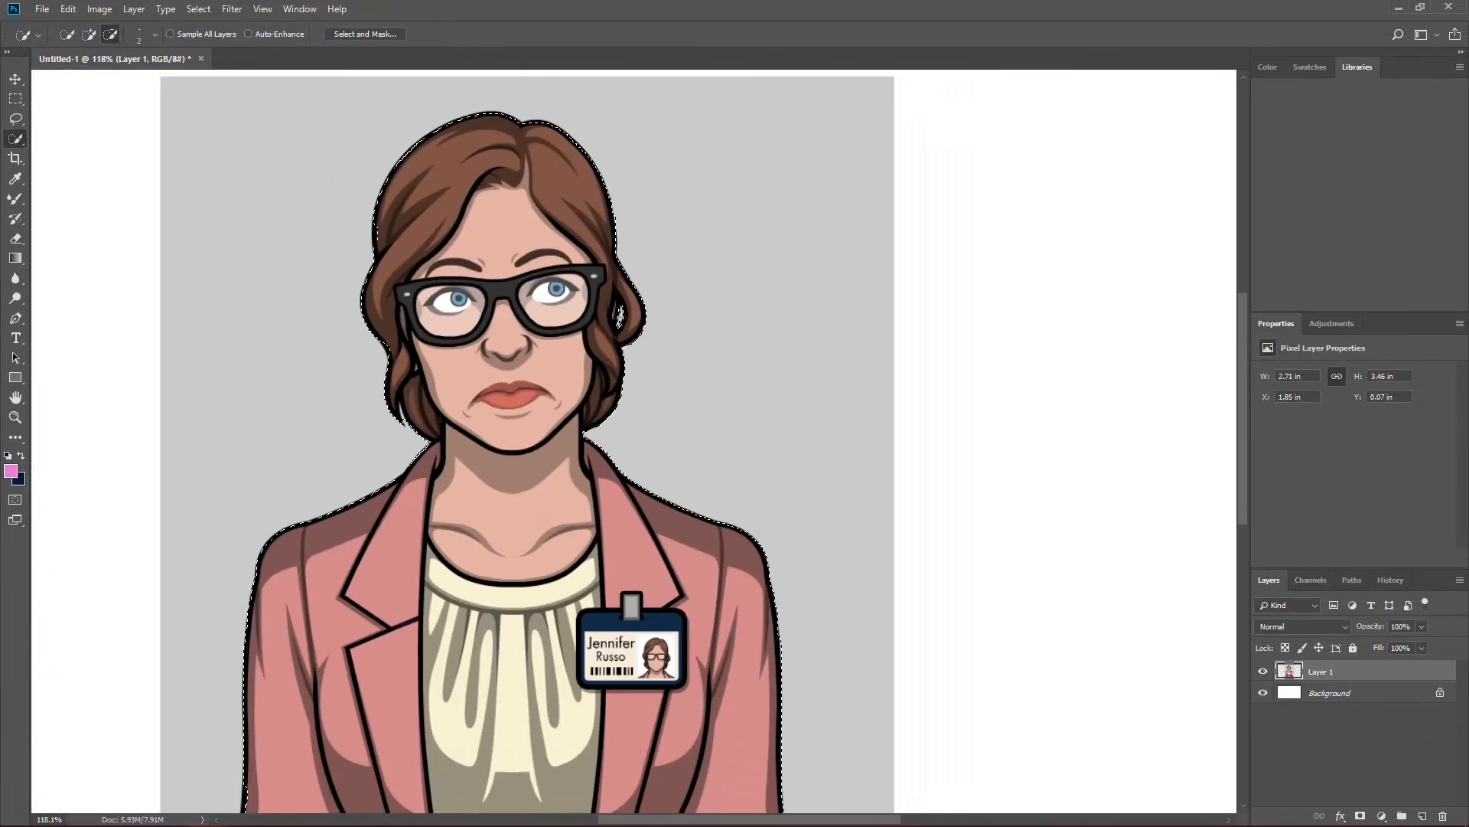
pyautogui.scroll(-3, 620, 314)
pyautogui.scroll(6, 538, 350)
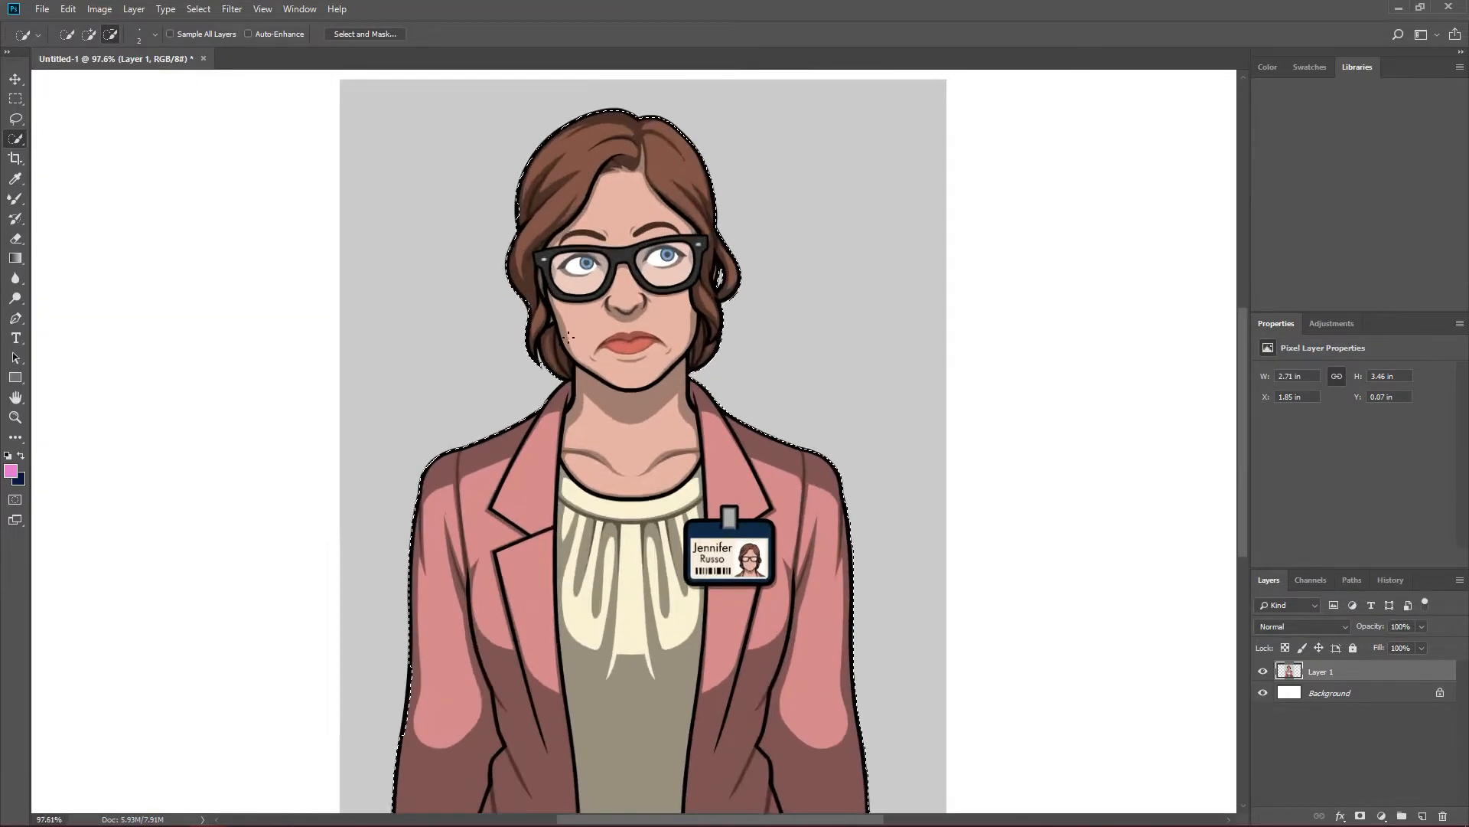
pyautogui.scroll(4, 538, 349)
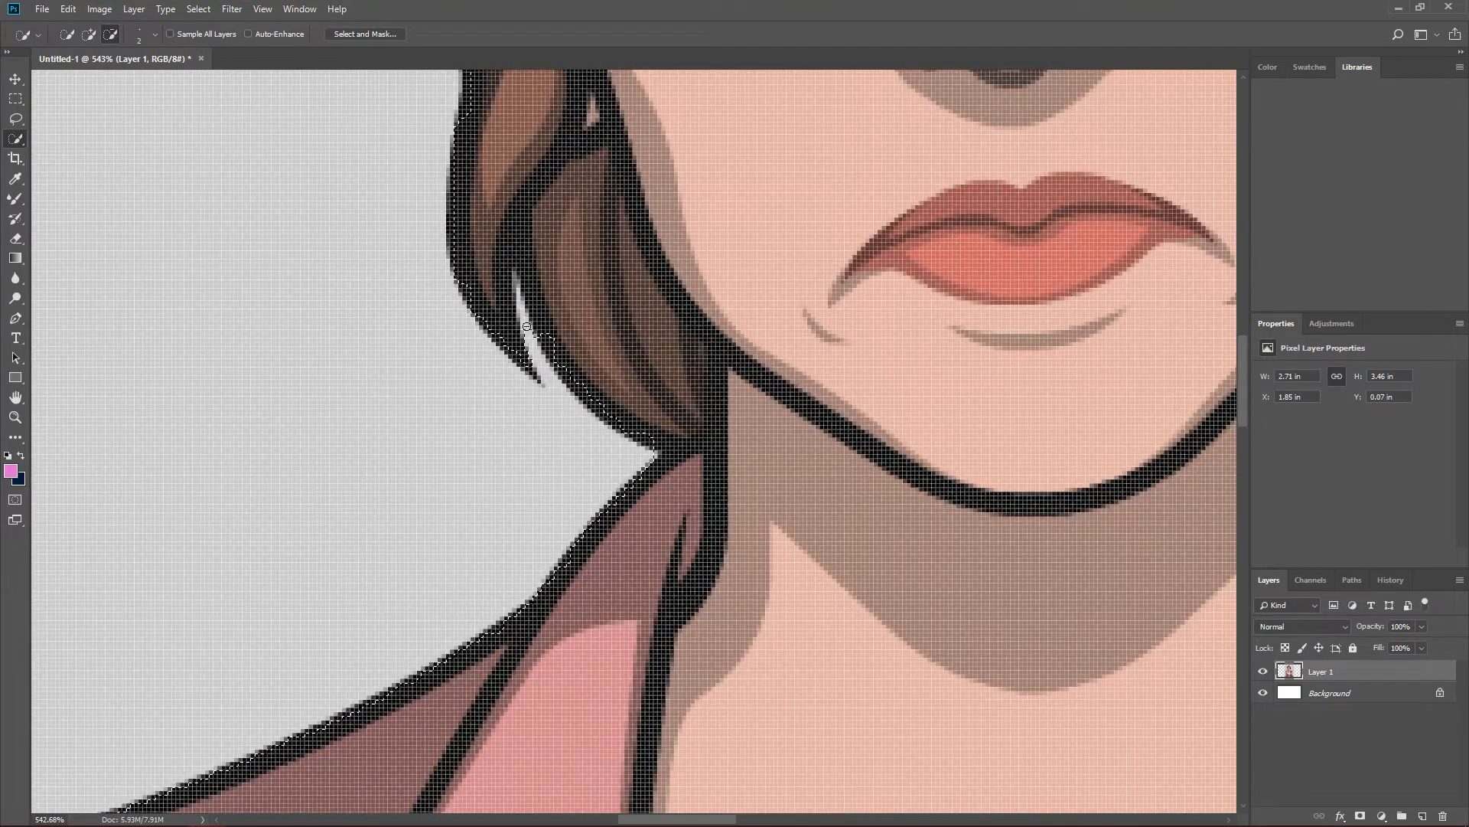
pyautogui.scroll(-2, 518, 297)
pyautogui.scroll(-4, 519, 297)
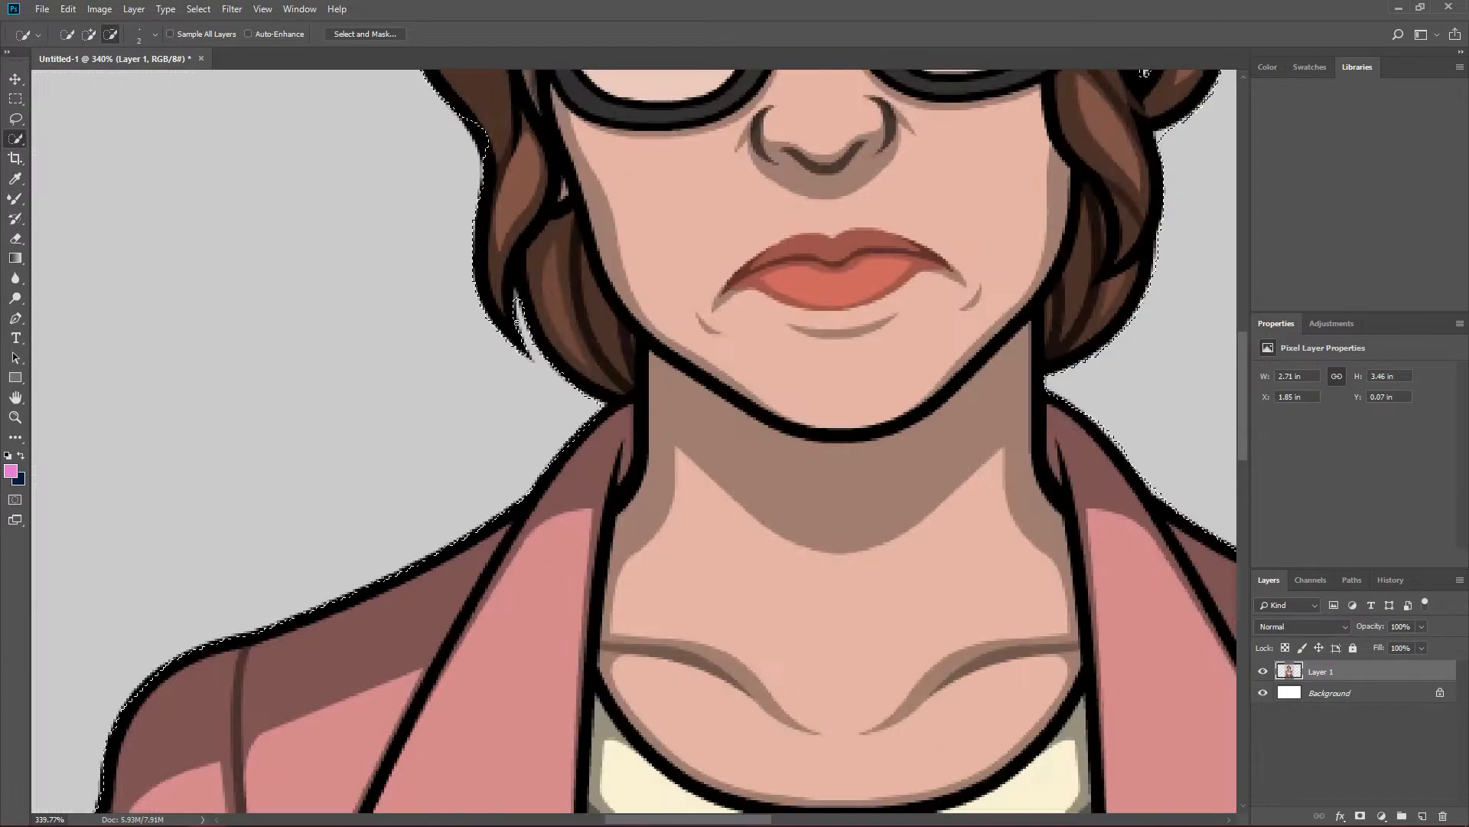
pyautogui.scroll(2, 497, 239)
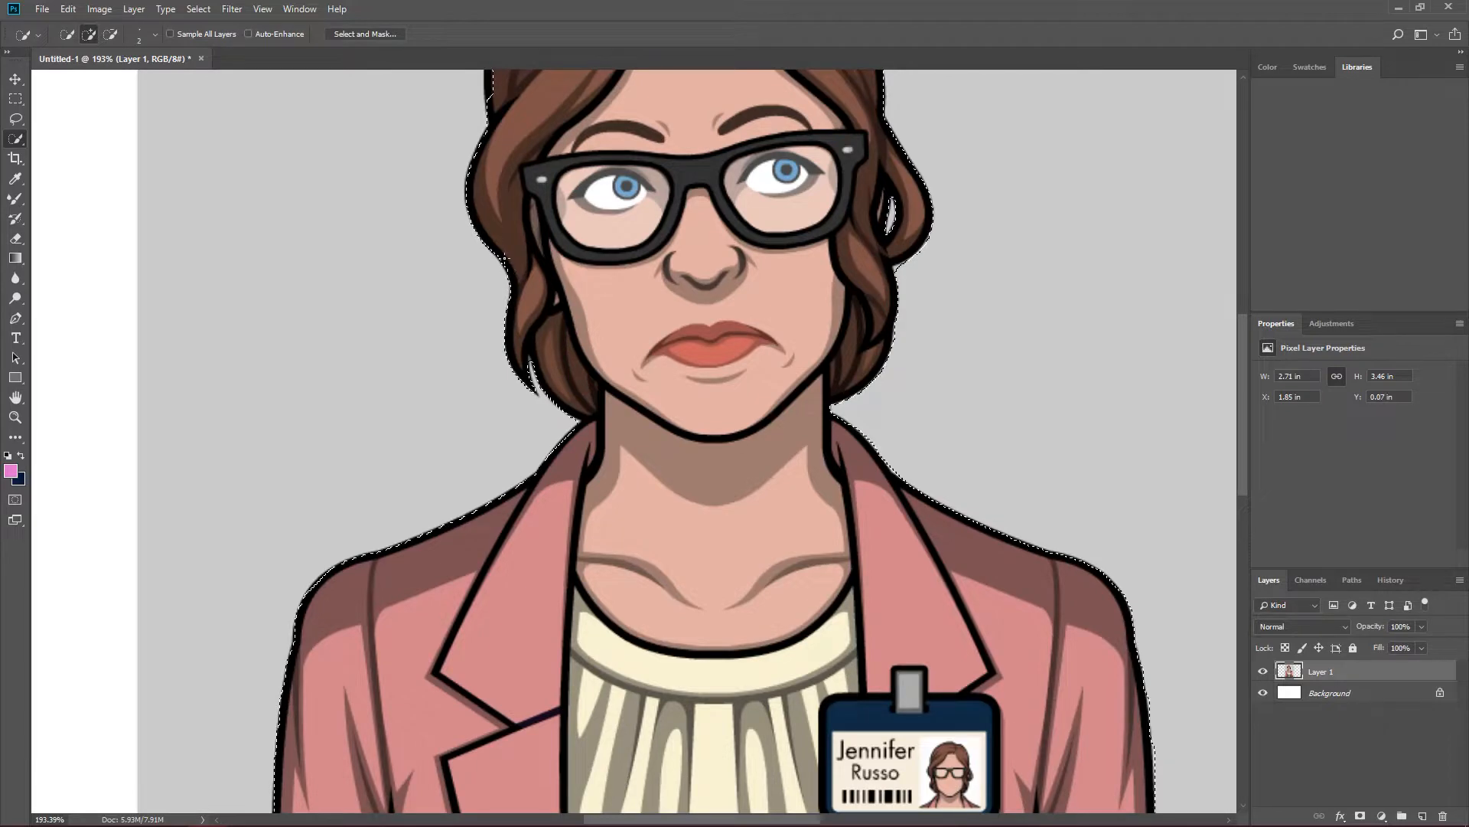
pyautogui.scroll(-4, 567, 383)
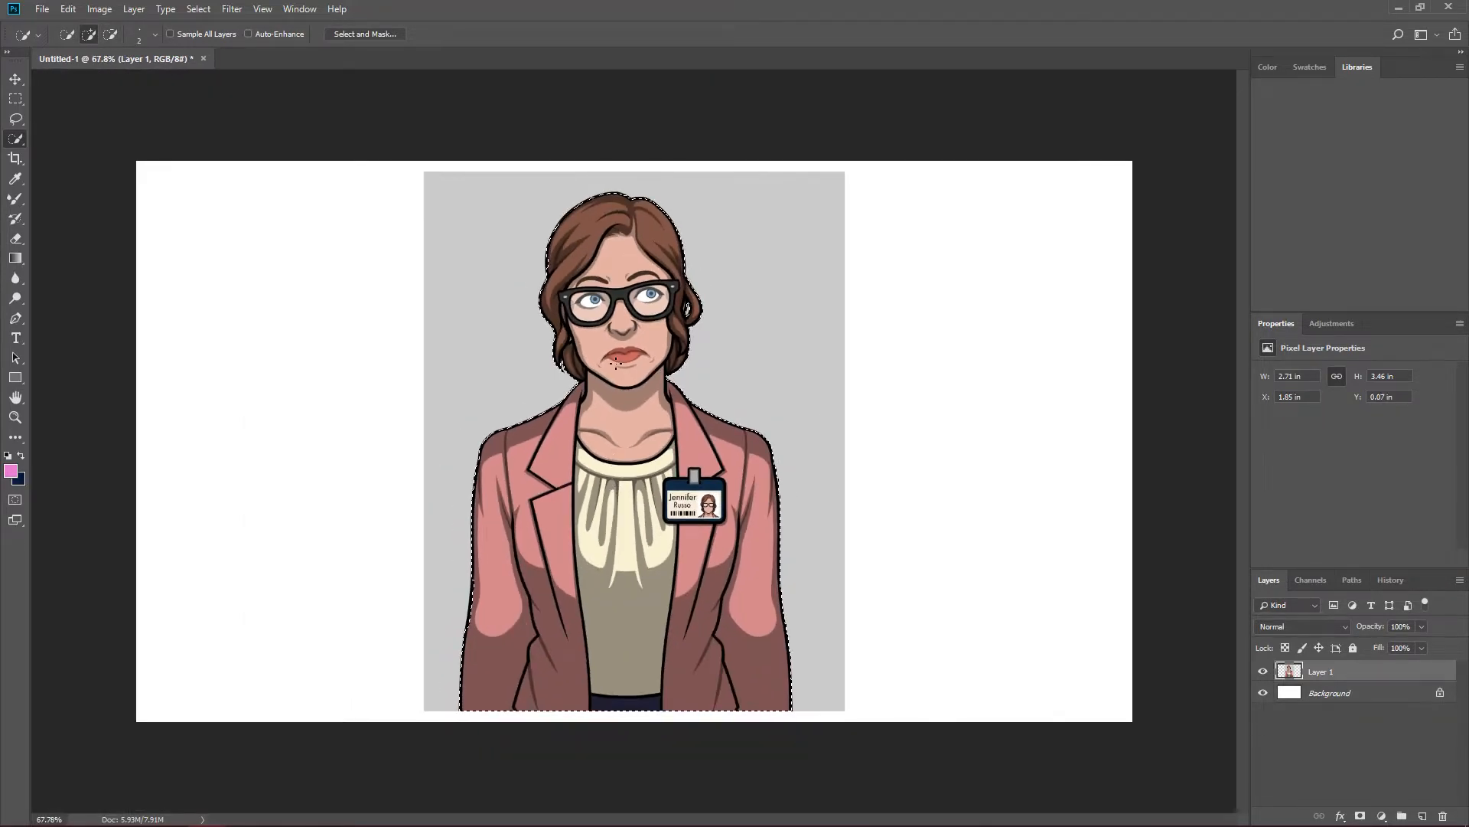
pyautogui.hotkey('ctrl', 'j')
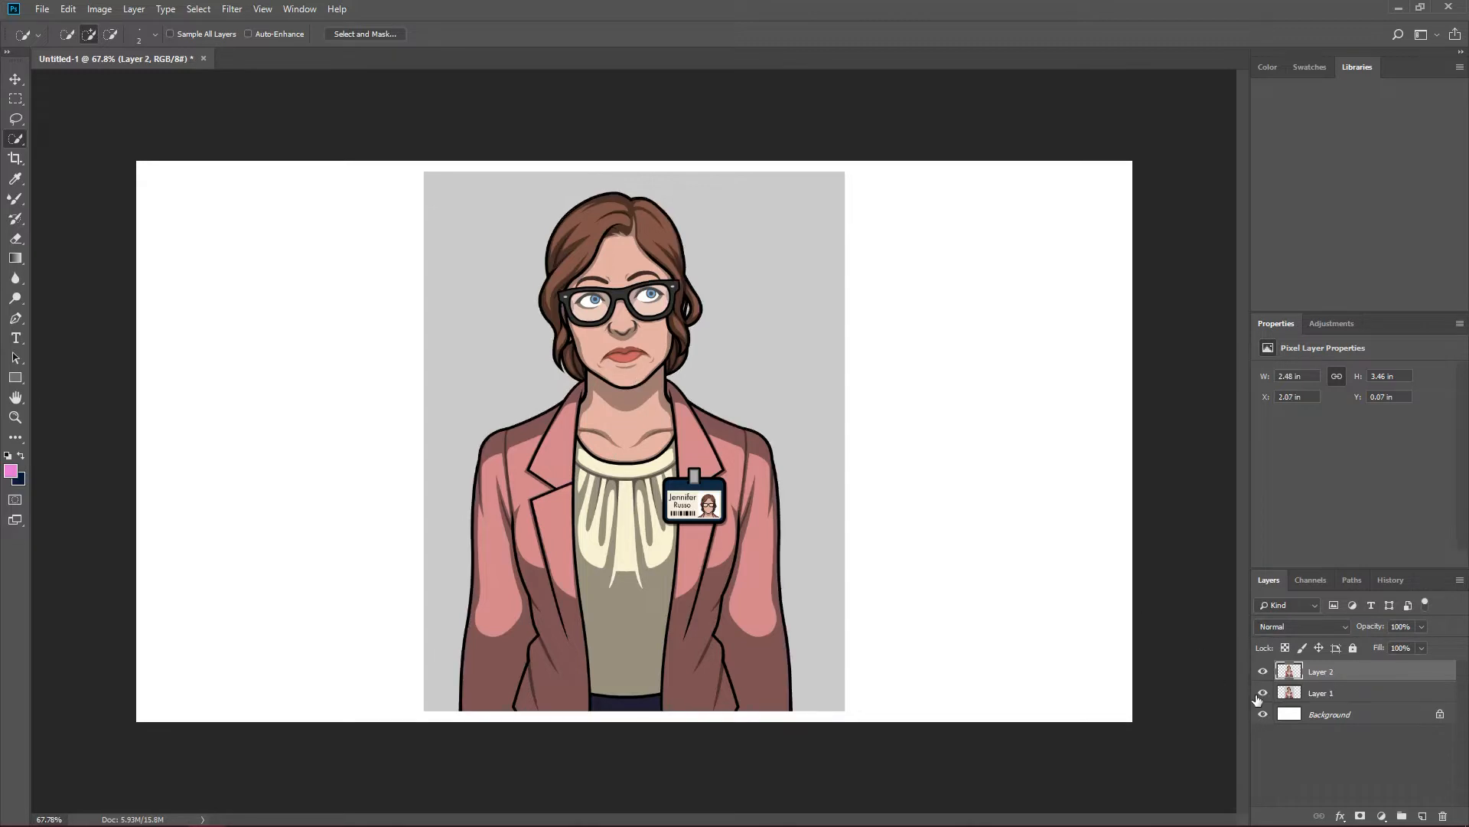
pyautogui.click(1264, 693)
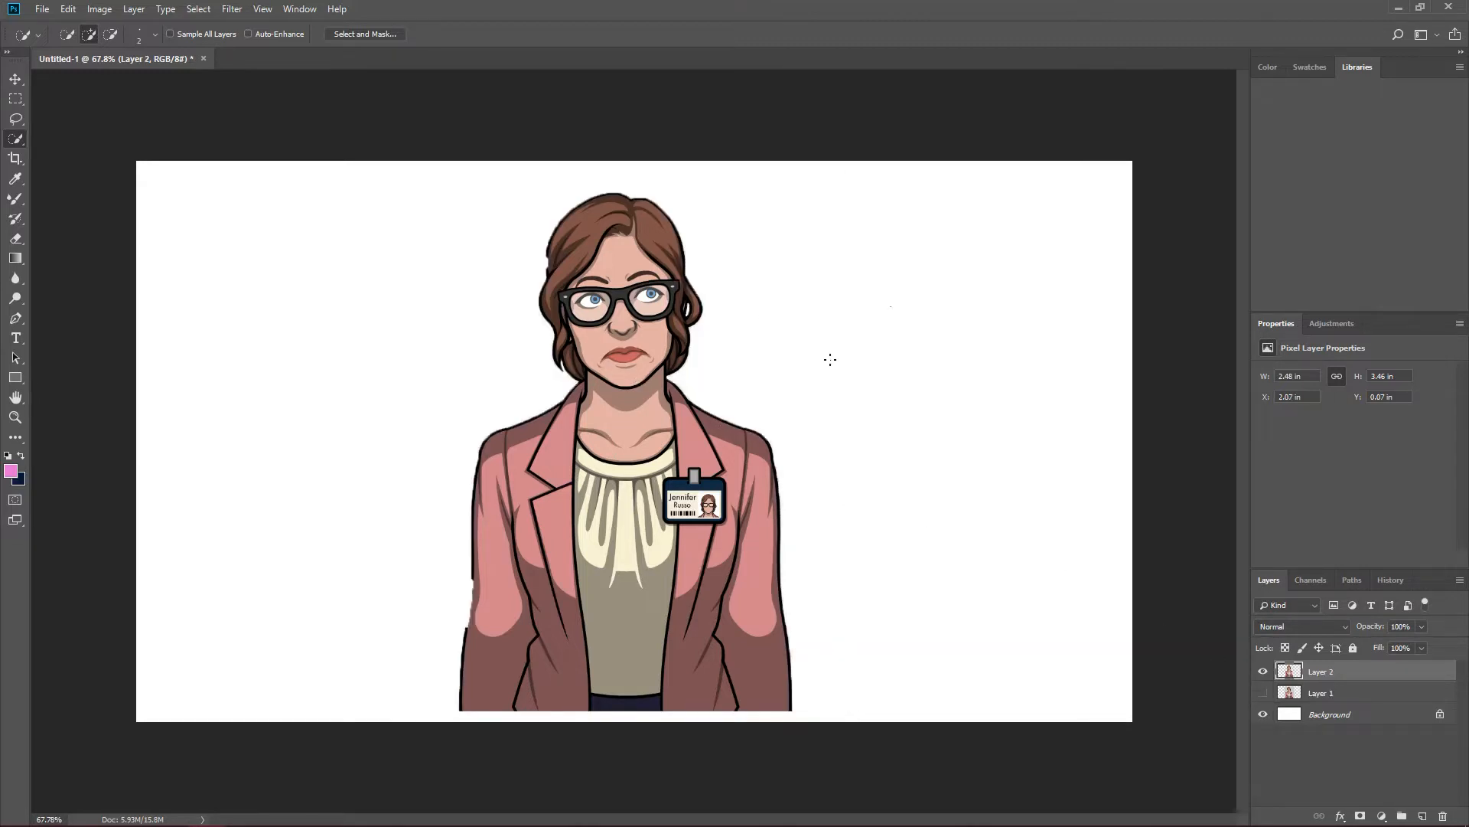
pyautogui.hotkey('ctrl', 'z')
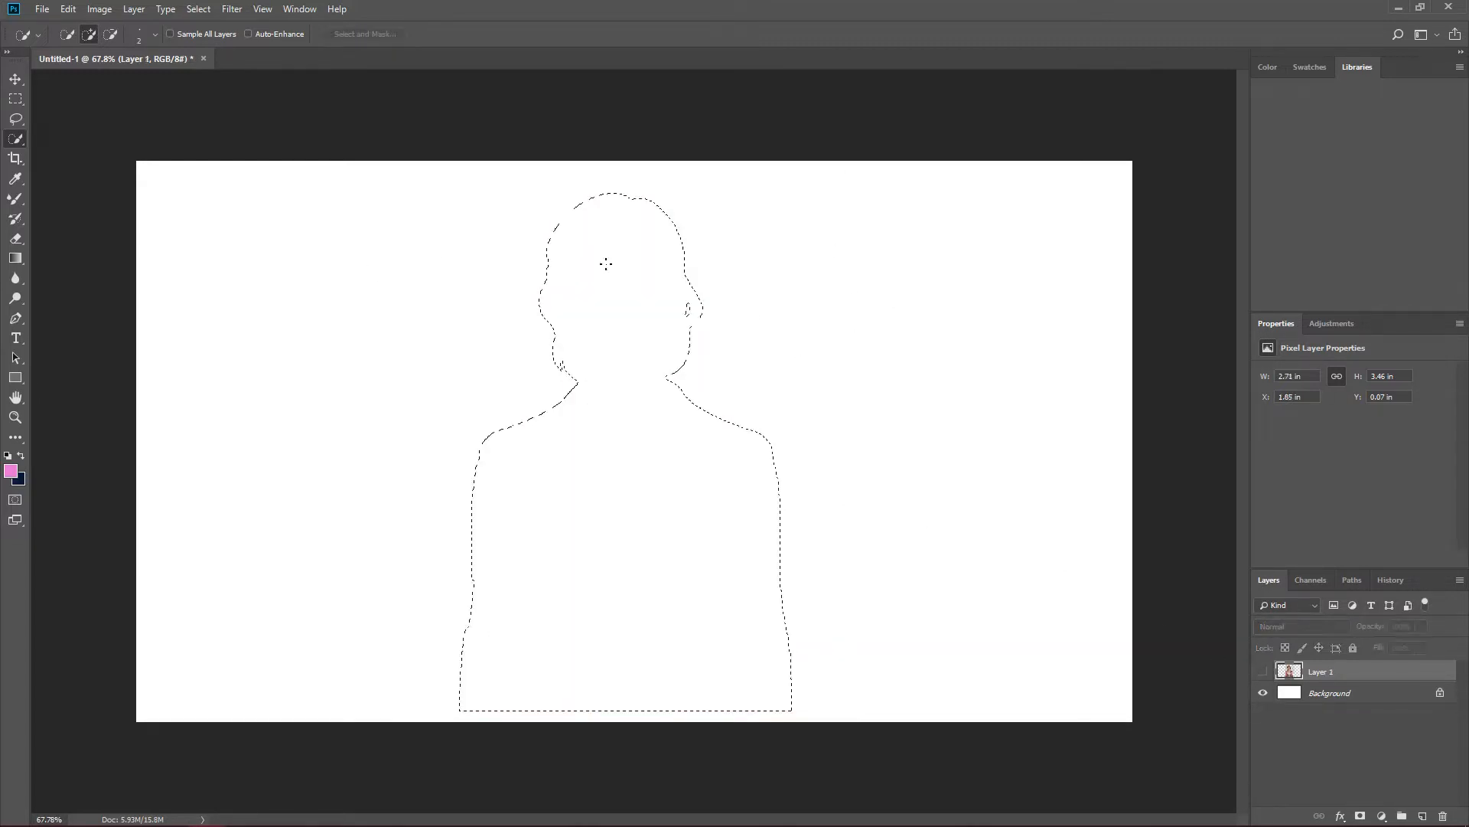
pyautogui.click(1263, 671)
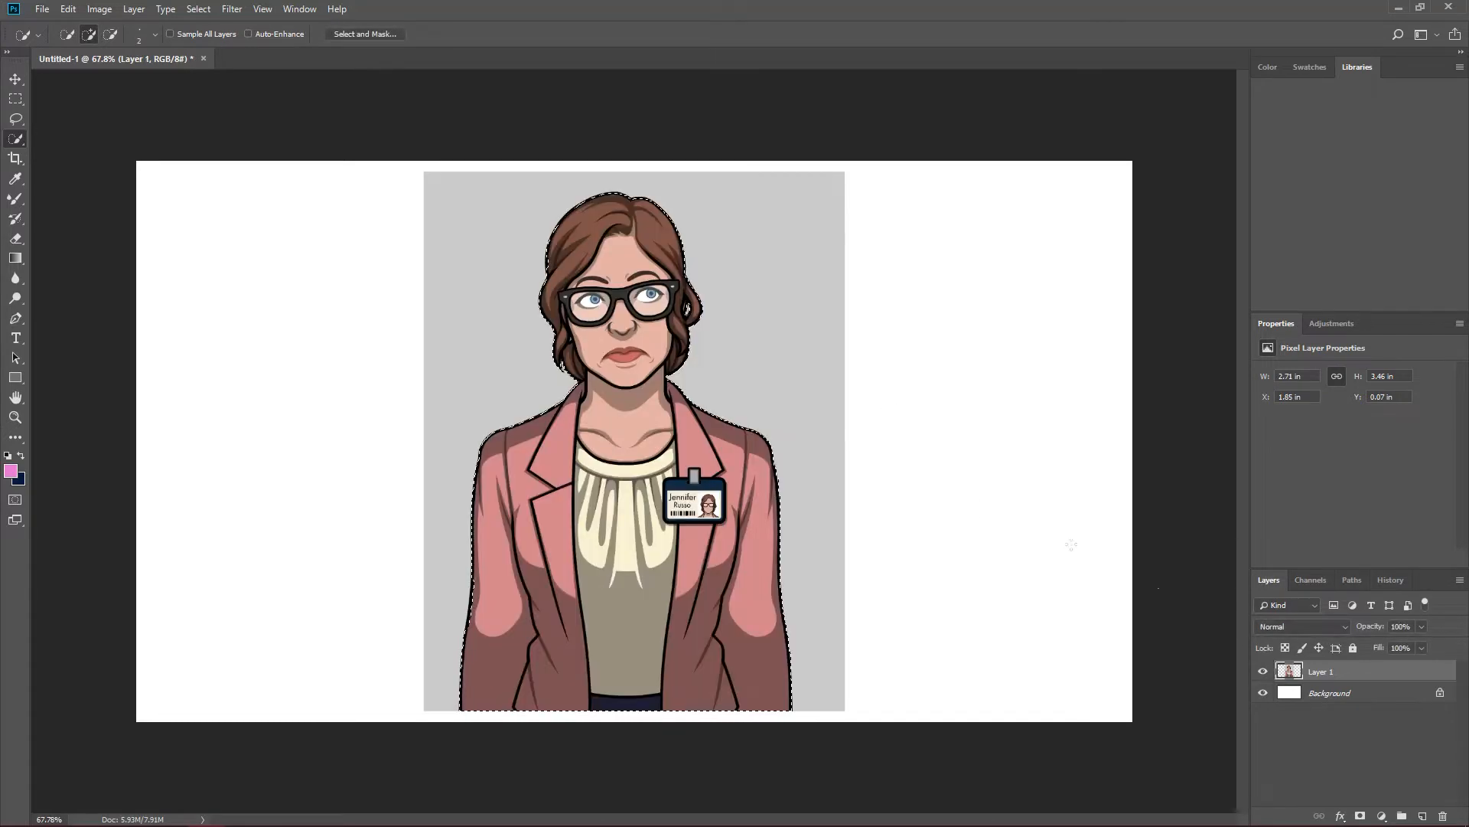
# - Copy the selected character to a new layer and hide Layer 1 with the original grey background
pyautogui.scroll(5, 535, 239)
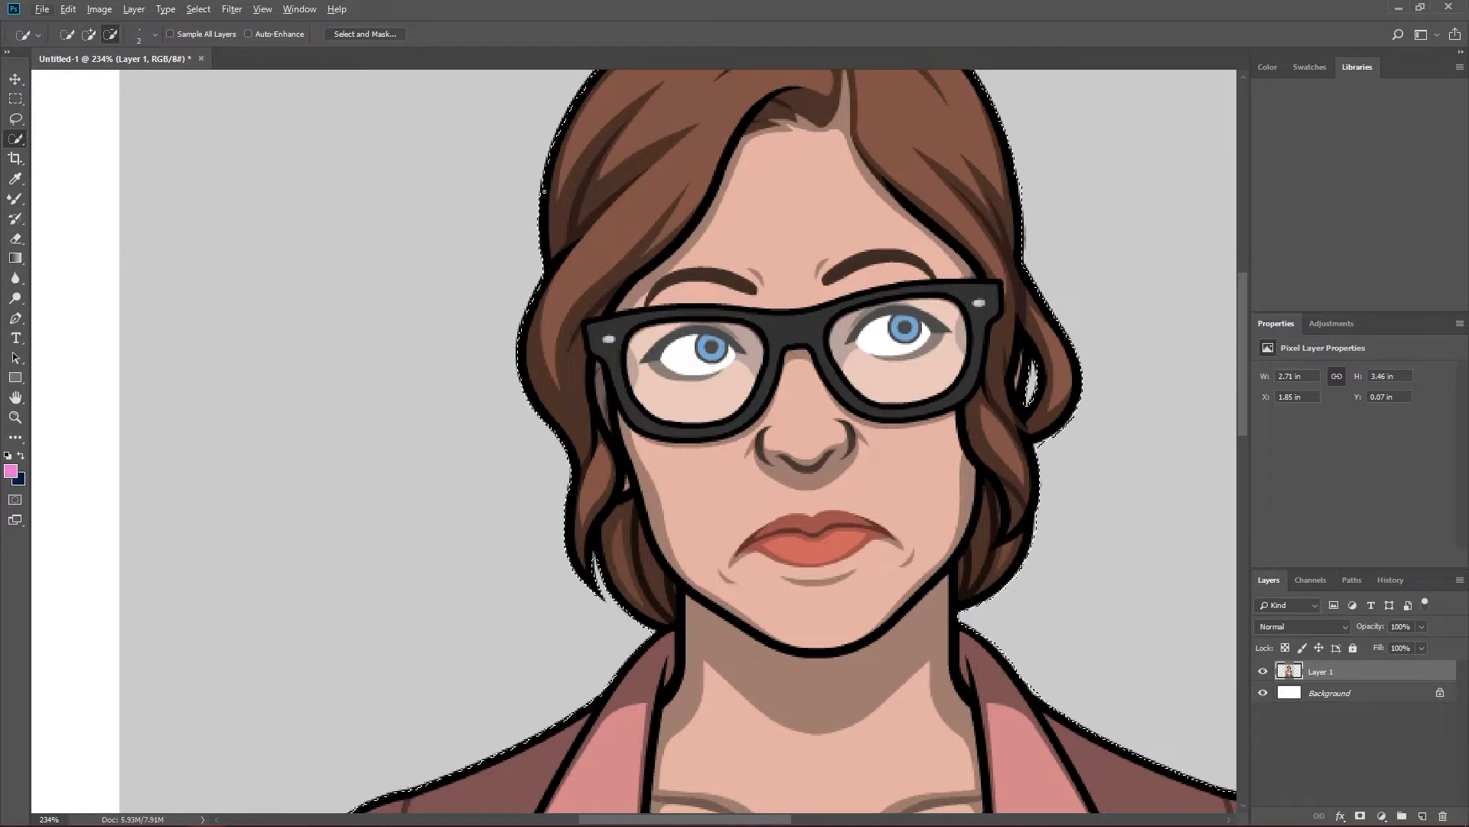
pyautogui.scroll(-5, 534, 233)
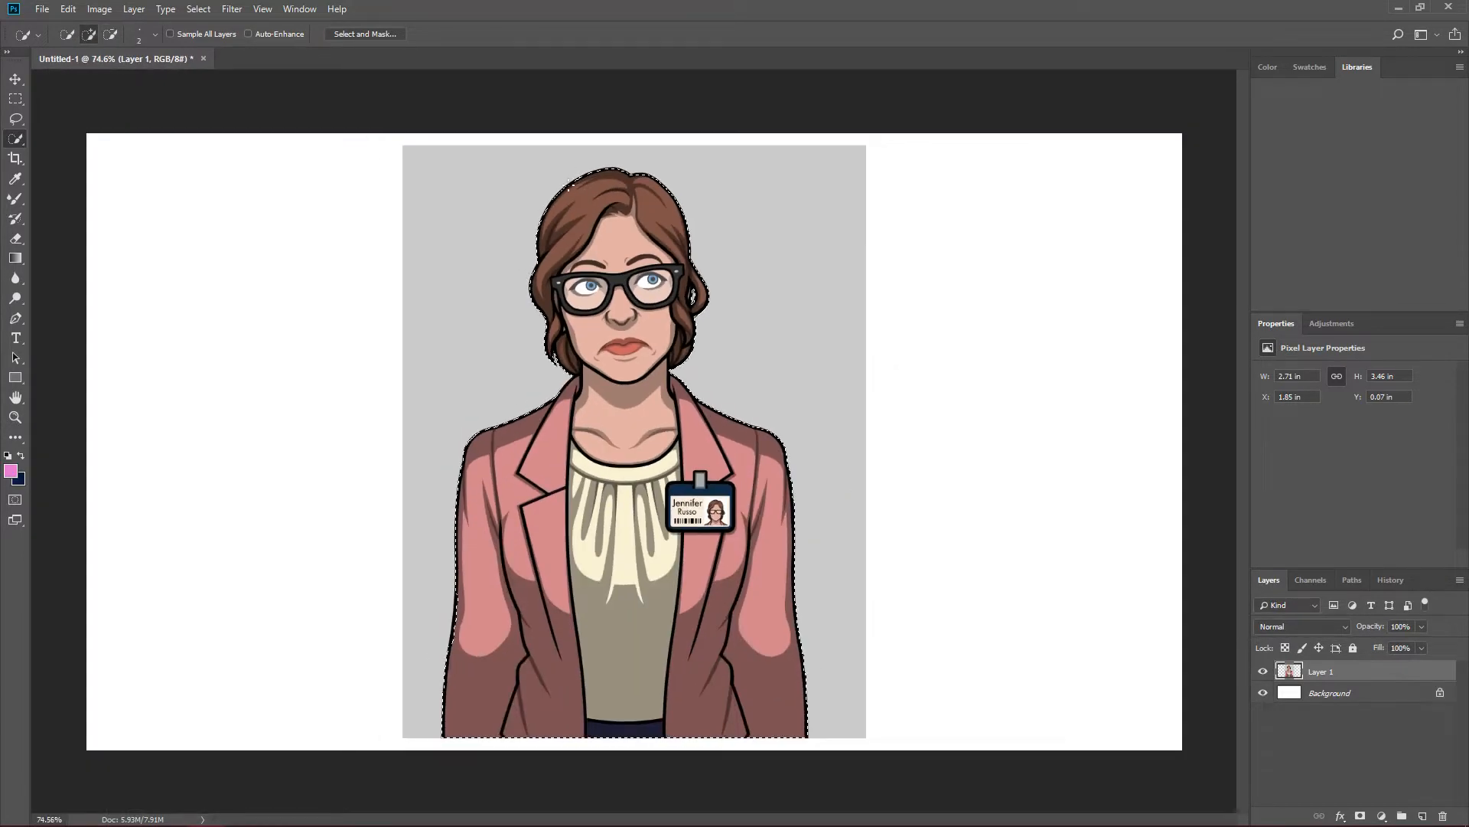
pyautogui.hotkey('ctrl', 'j')
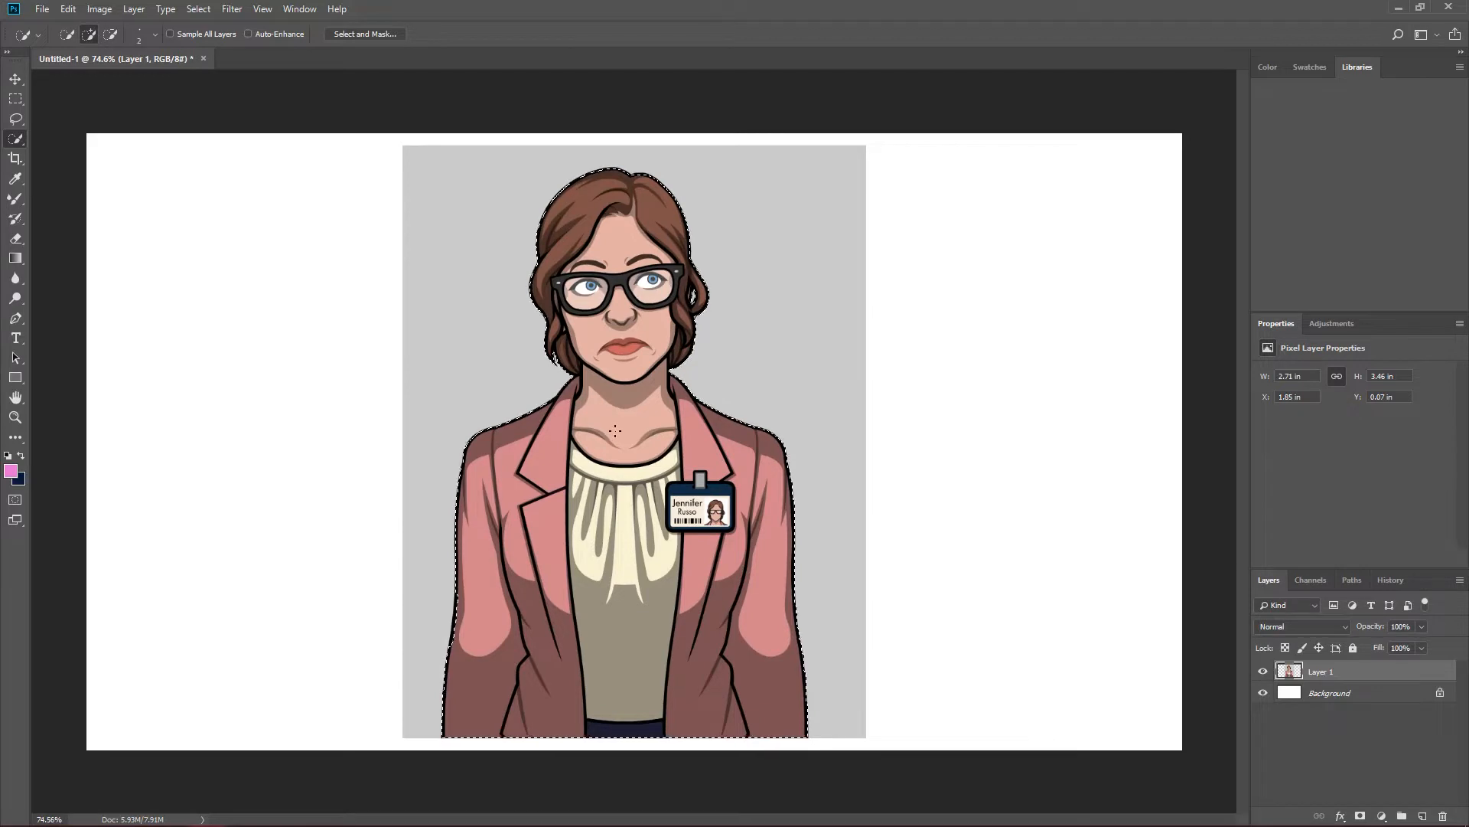
pyautogui.click(1263, 692)
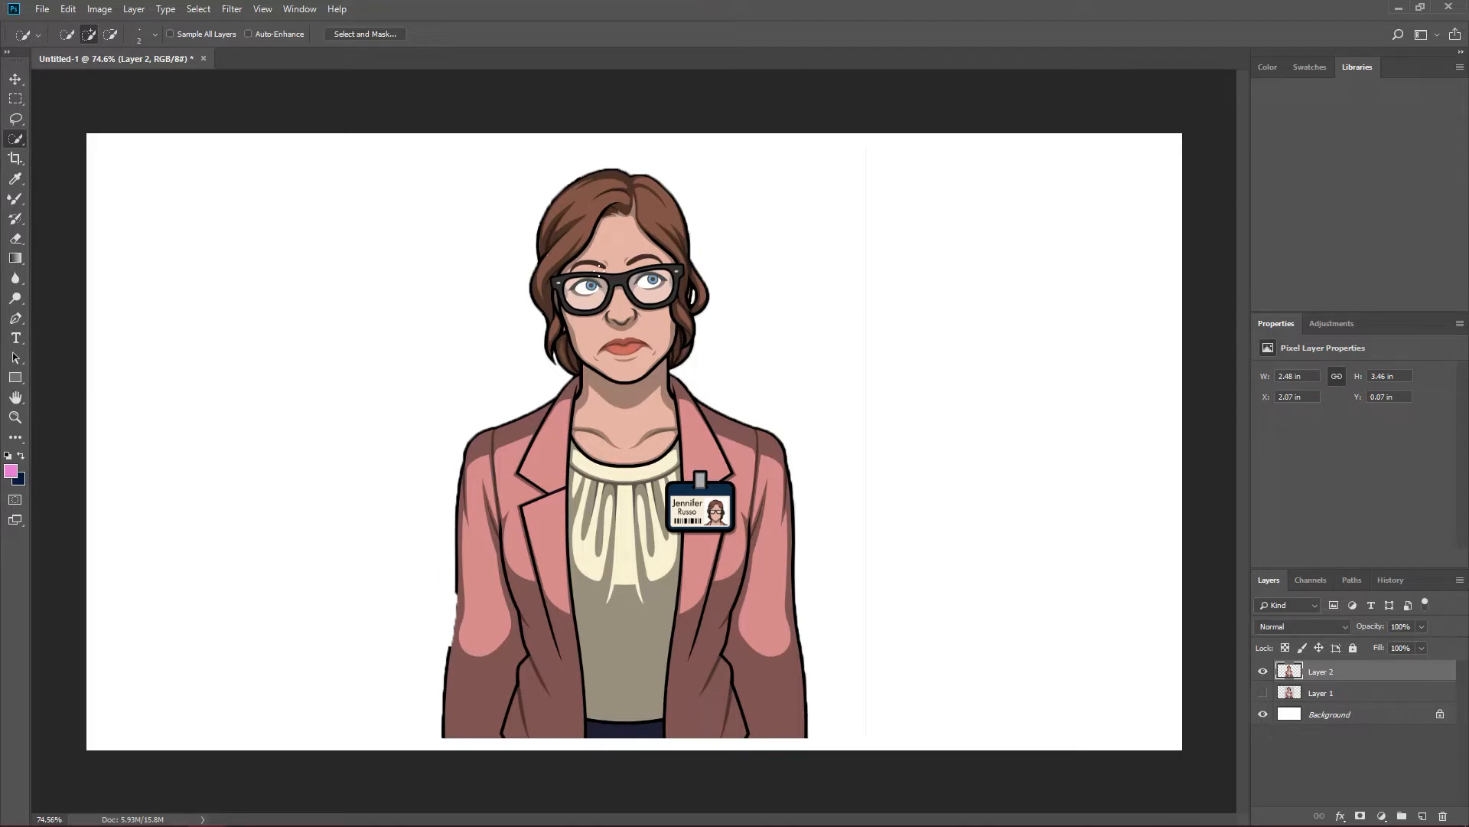
# - Switch to the Move tool and inspect the cut-out character against the white background at several magnifications
pyautogui.press('v')
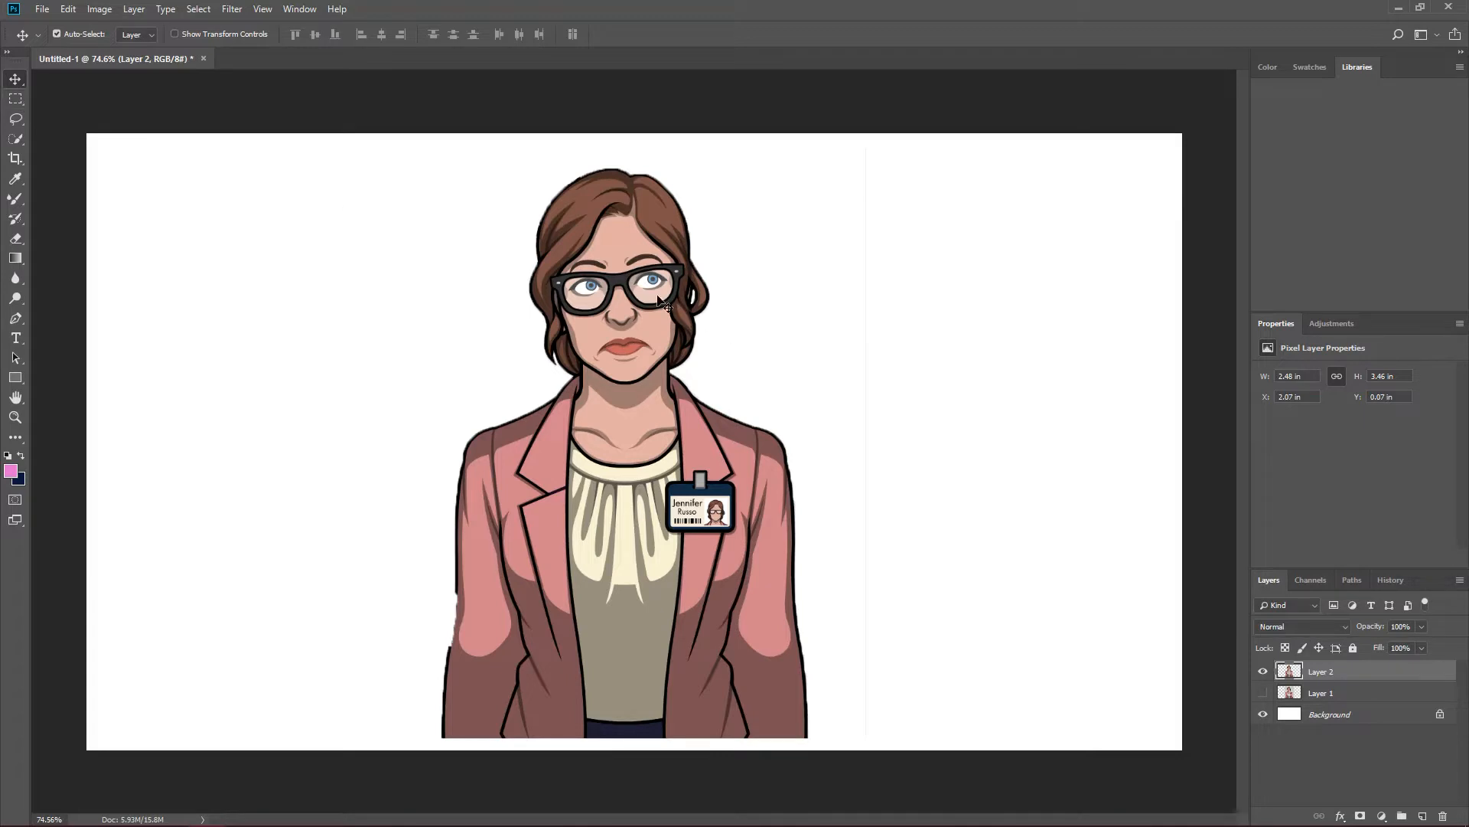
pyautogui.scroll(-10, 634, 288)
pyautogui.scroll(5, 635, 288)
pyautogui.scroll(-5, 634, 289)
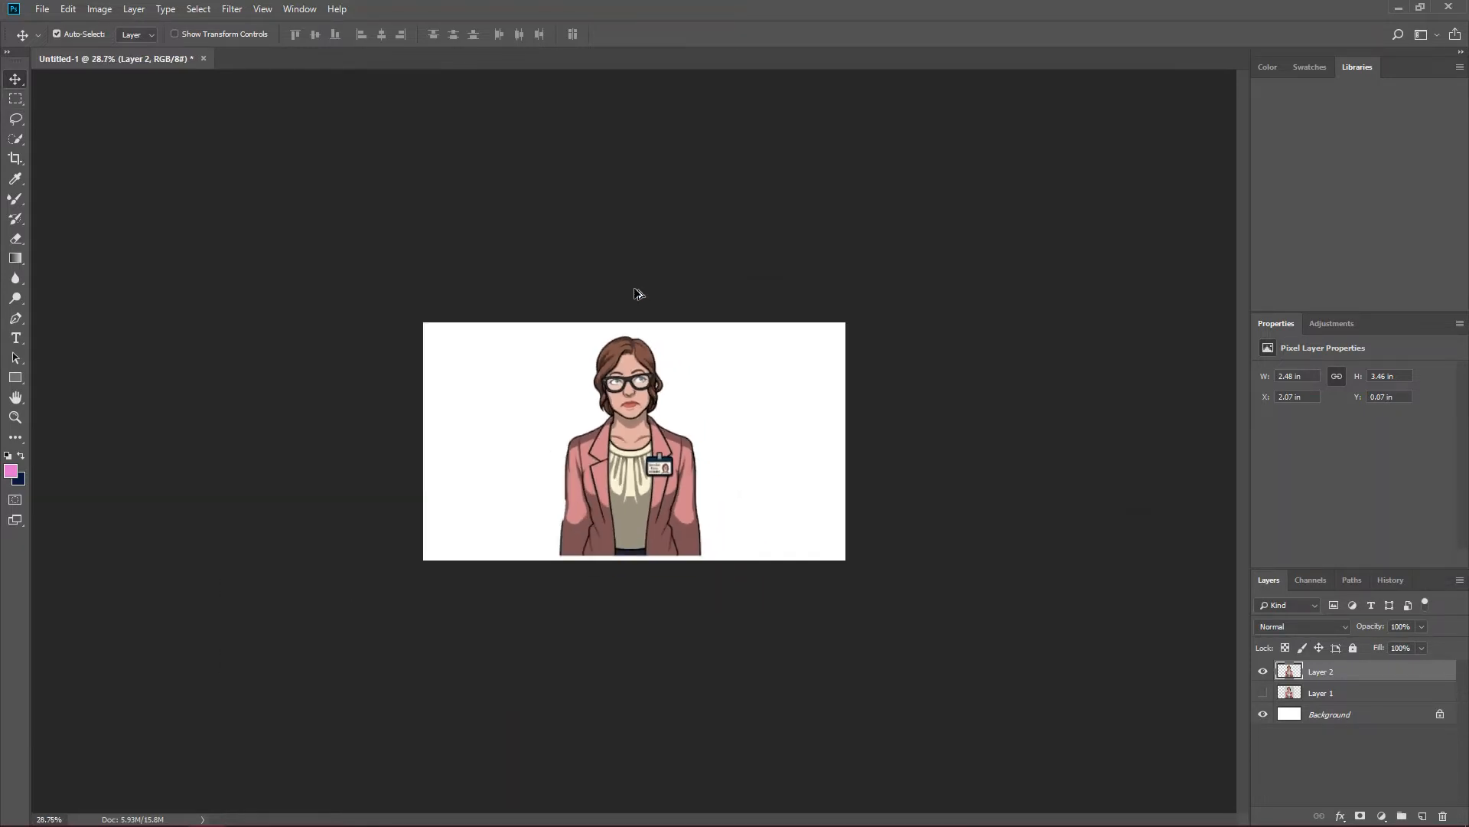
pyautogui.scroll(8, 635, 289)
pyautogui.scroll(3, 633, 287)
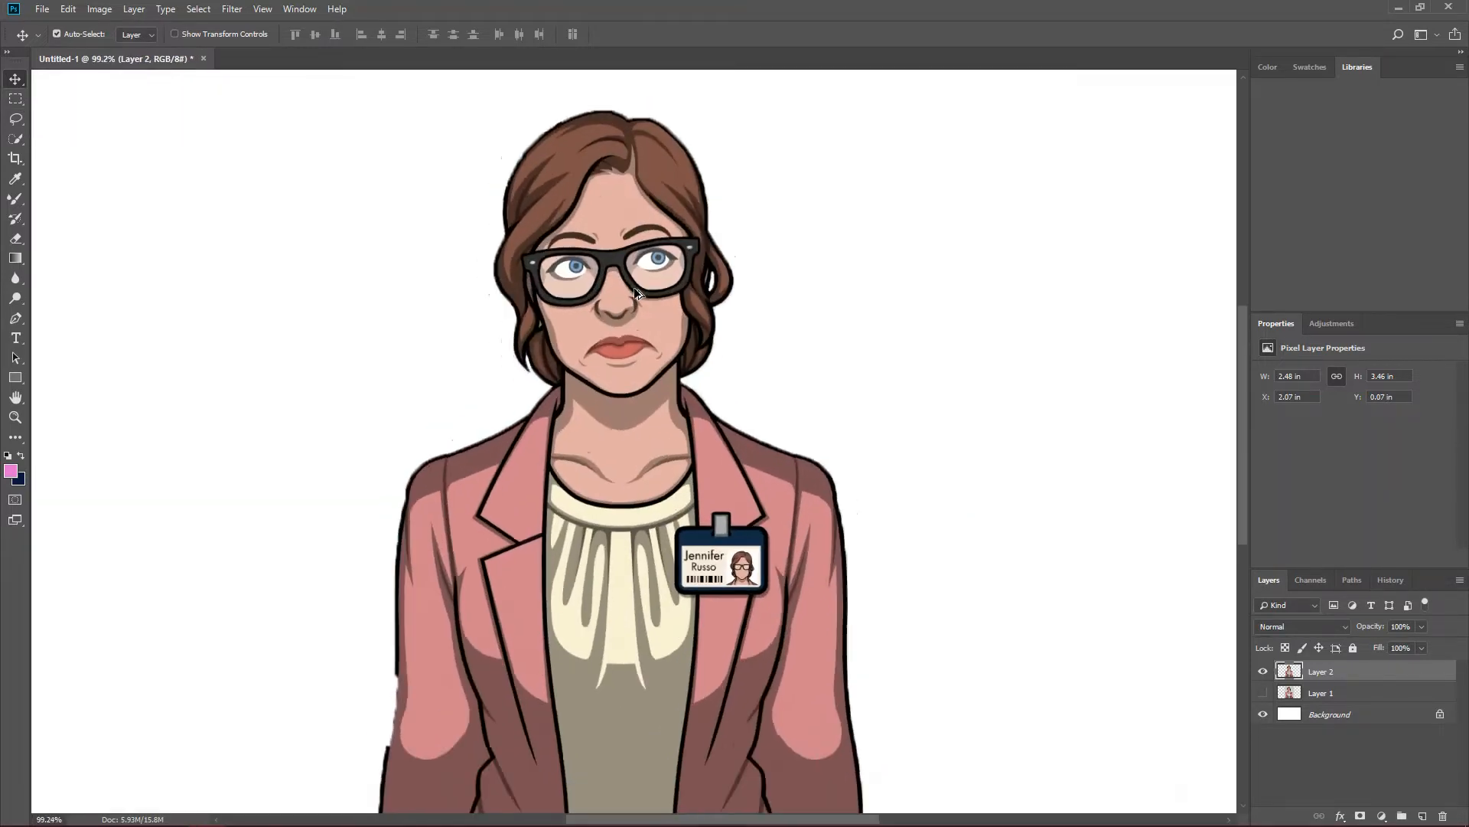
pyautogui.scroll(-1, 634, 287)
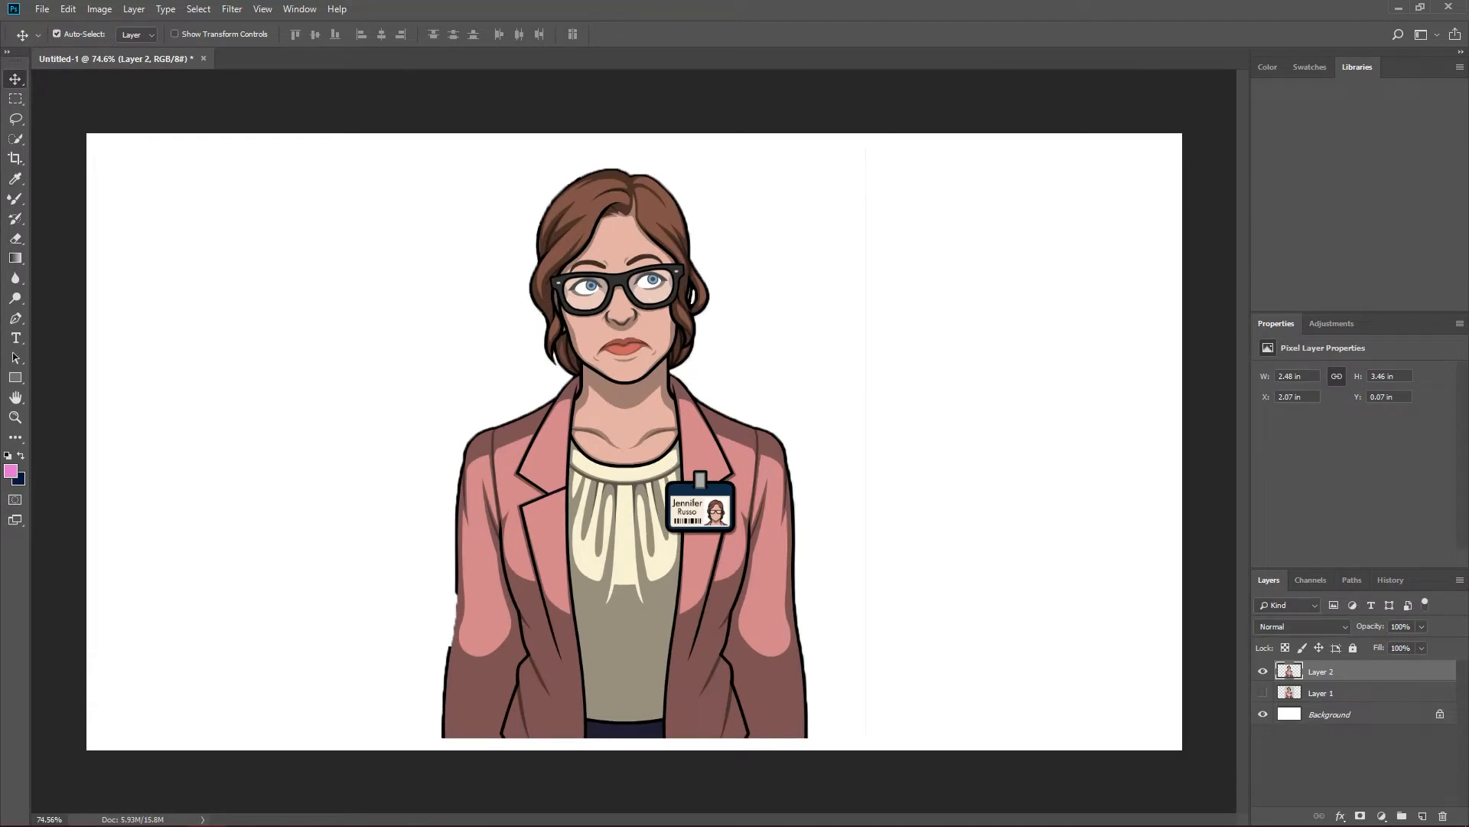
# - Switch to the photoshop needs folder in File Explorer, open the Adobe Animate 2017 folder and select Set-up
pyautogui.hotkey('alt', 'Tab')
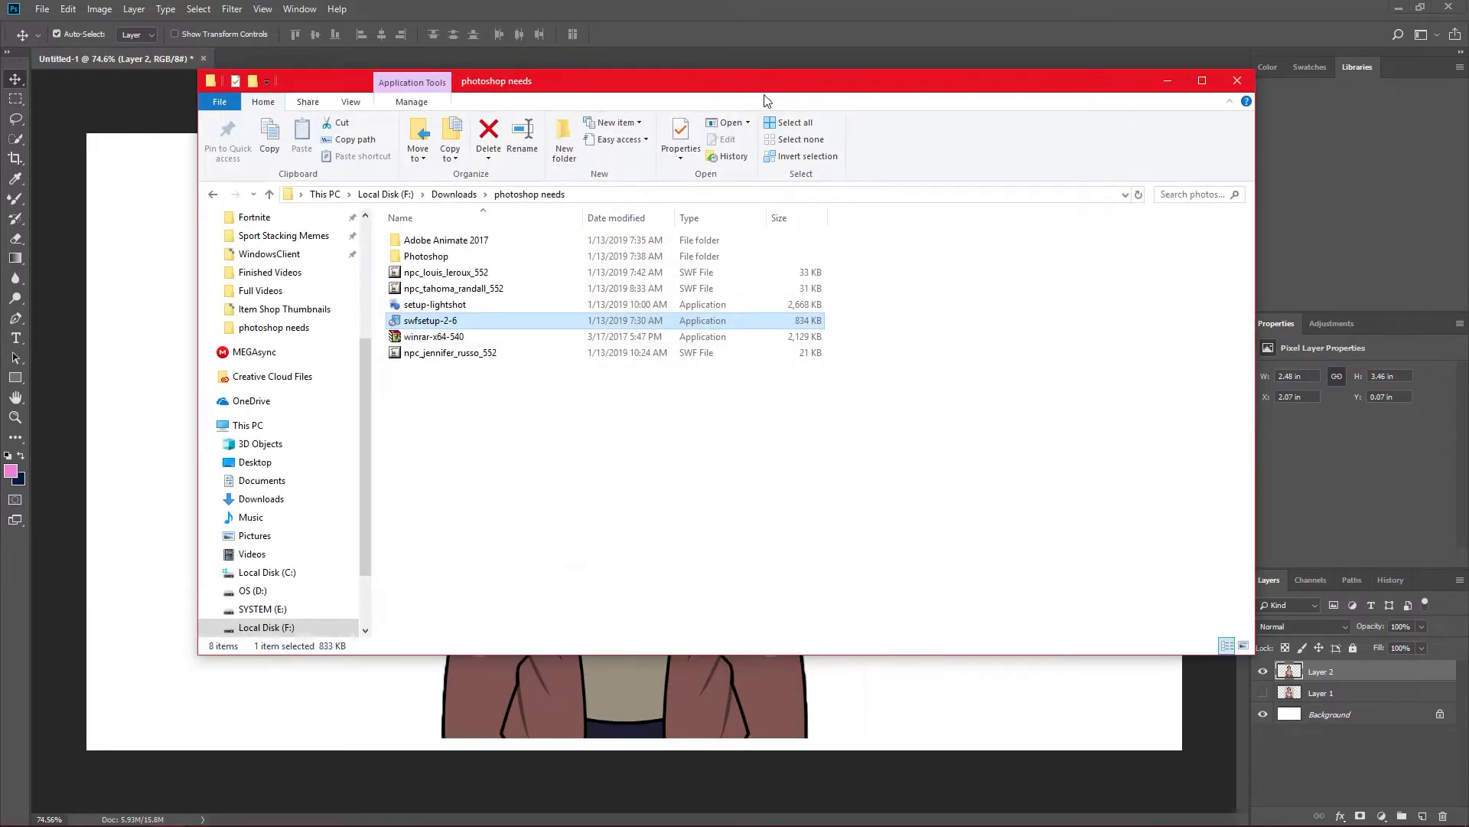
pyautogui.moveTo(767, 88)
pyautogui.mouseDown()
pyautogui.moveTo(747, 118)
pyautogui.moveTo(767, 113)
pyautogui.mouseUp()
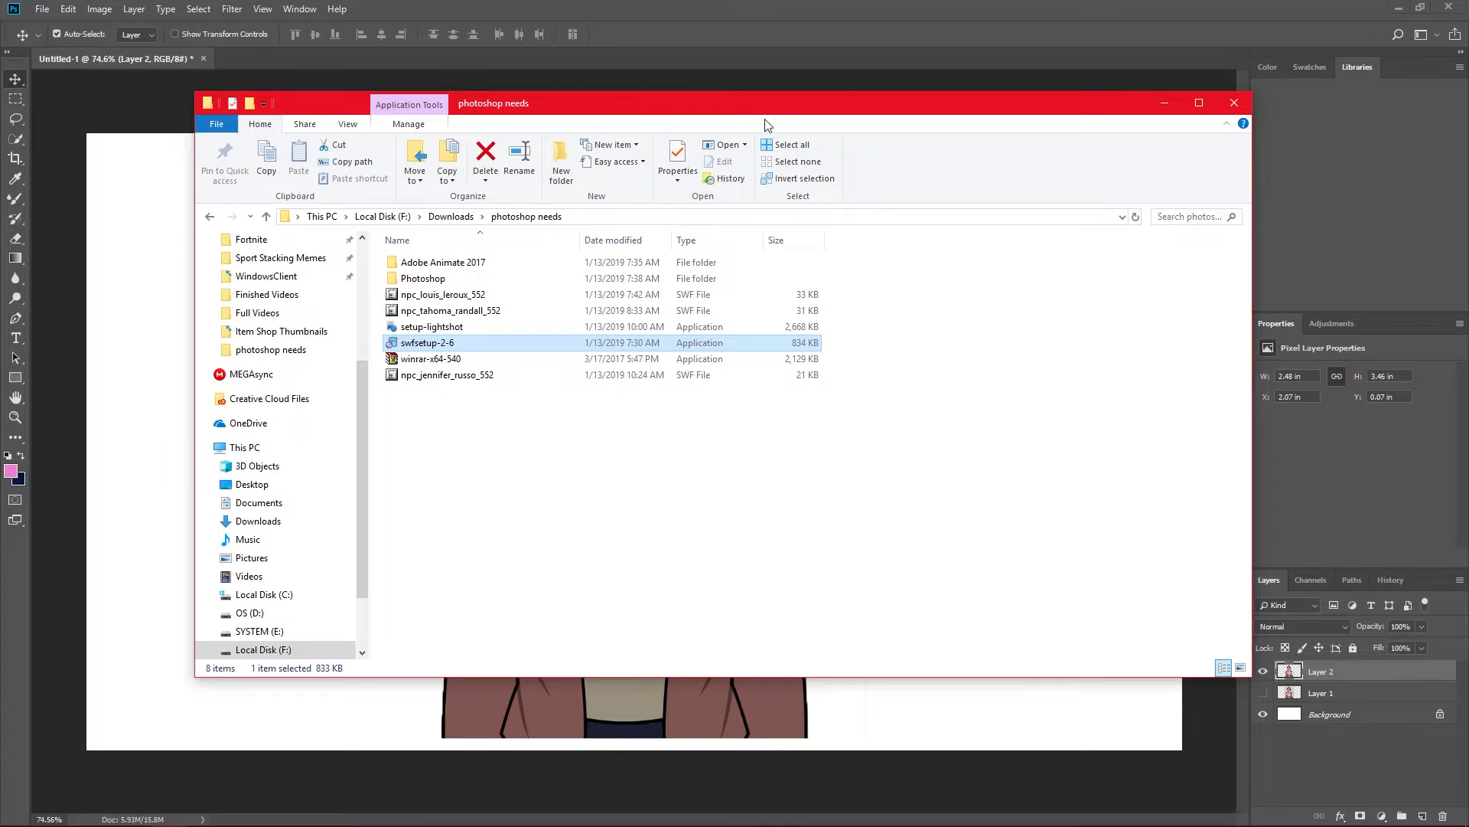
pyautogui.doubleClick(498, 262)
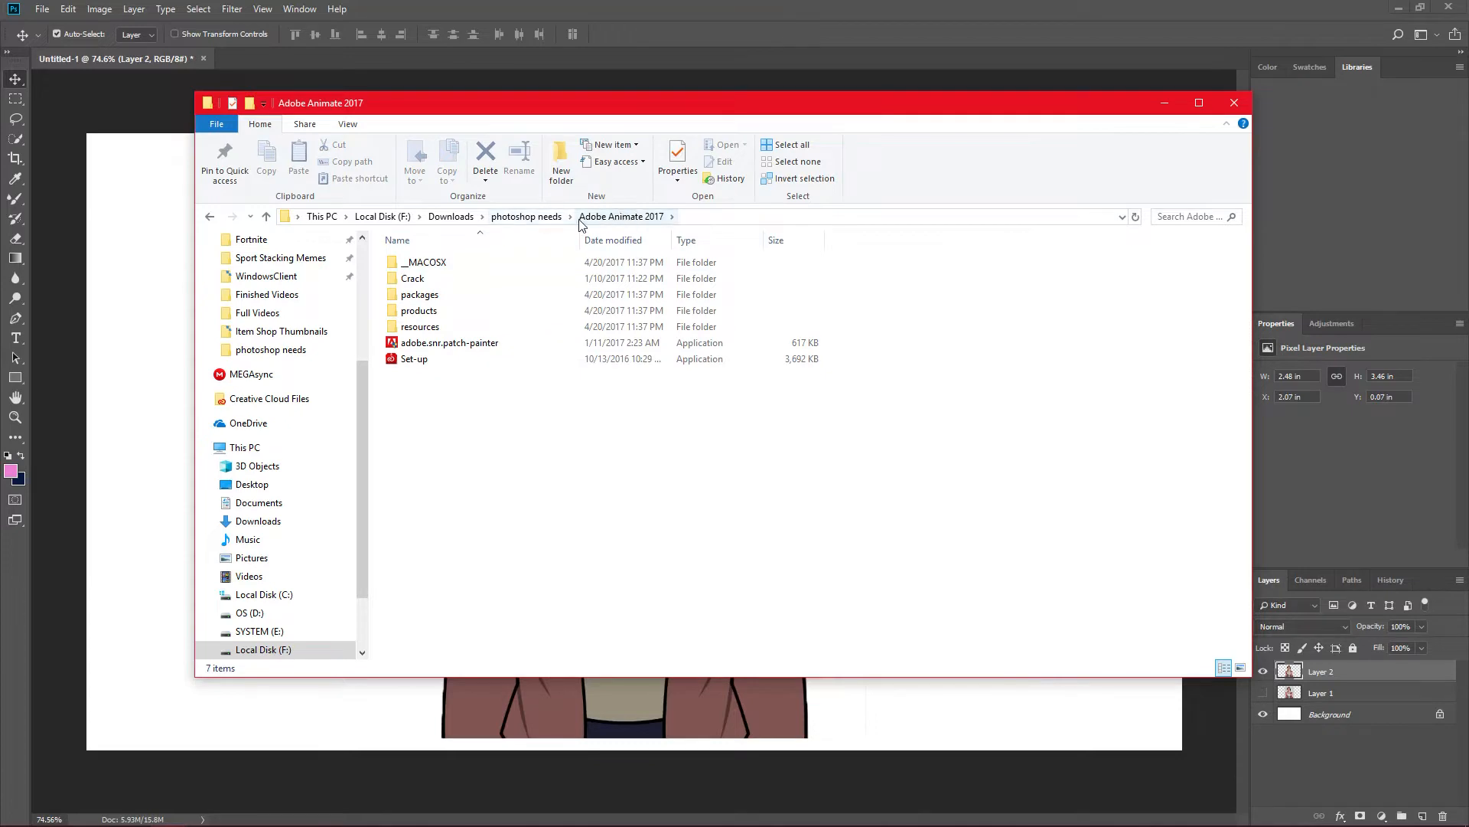
pyautogui.click(589, 363)
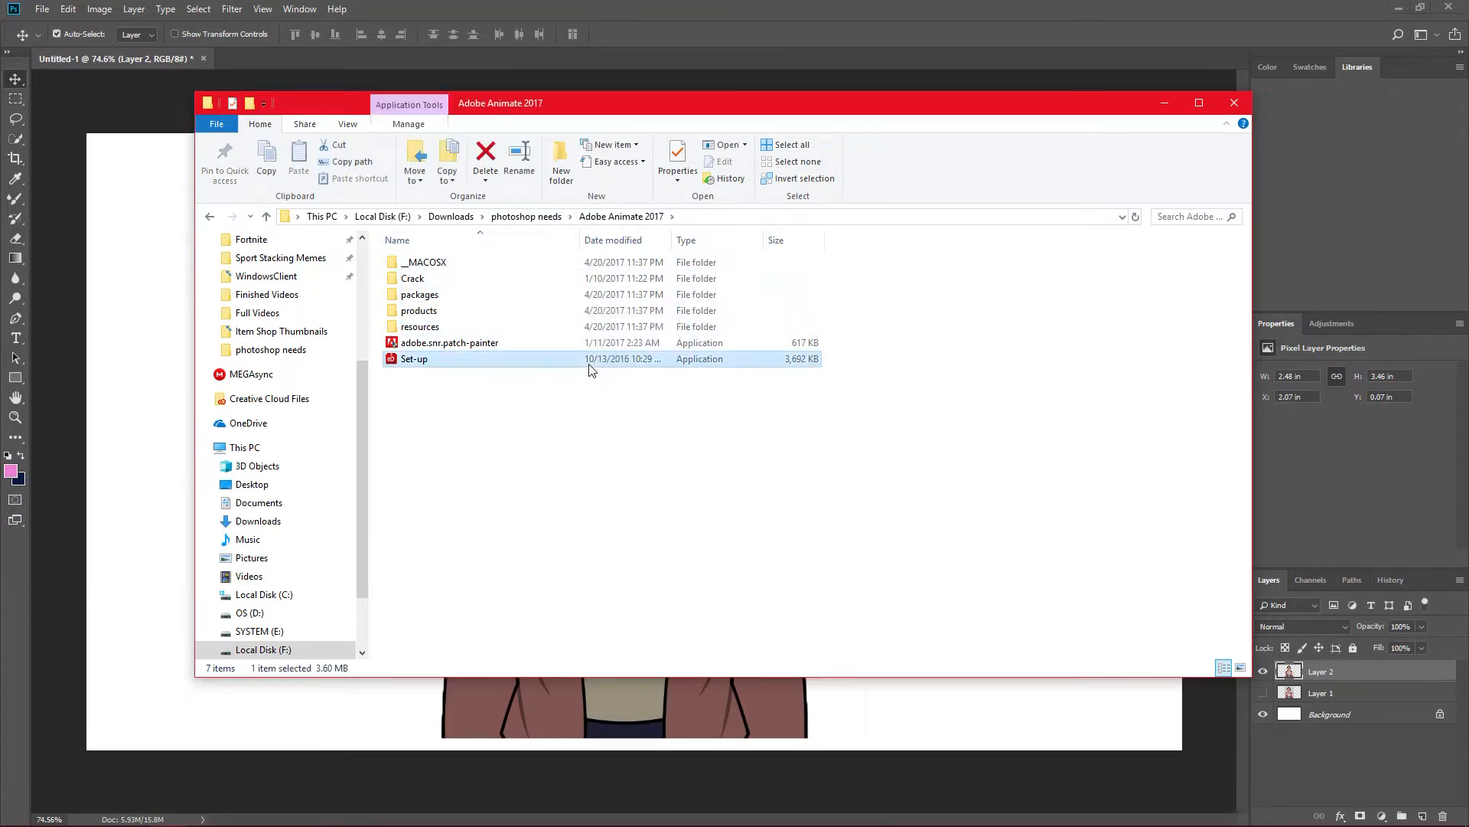
# - Launch Set-up, place its window beside the file list to view the Adobe ID sign-in form, and close the installer
pyautogui.doubleClick(590, 364)
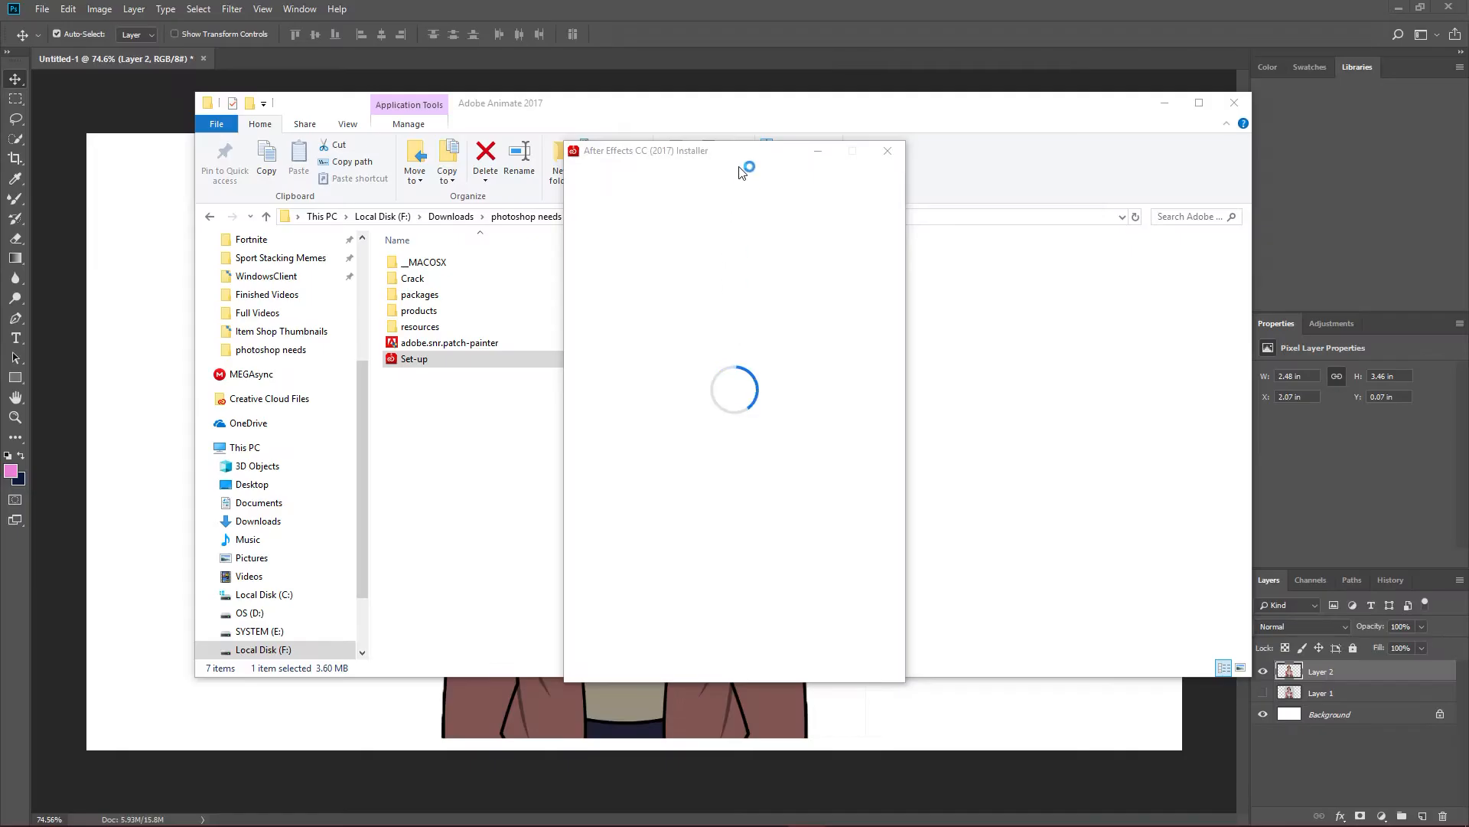
pyautogui.moveTo(744, 154); pyautogui.dragTo(707, 131)
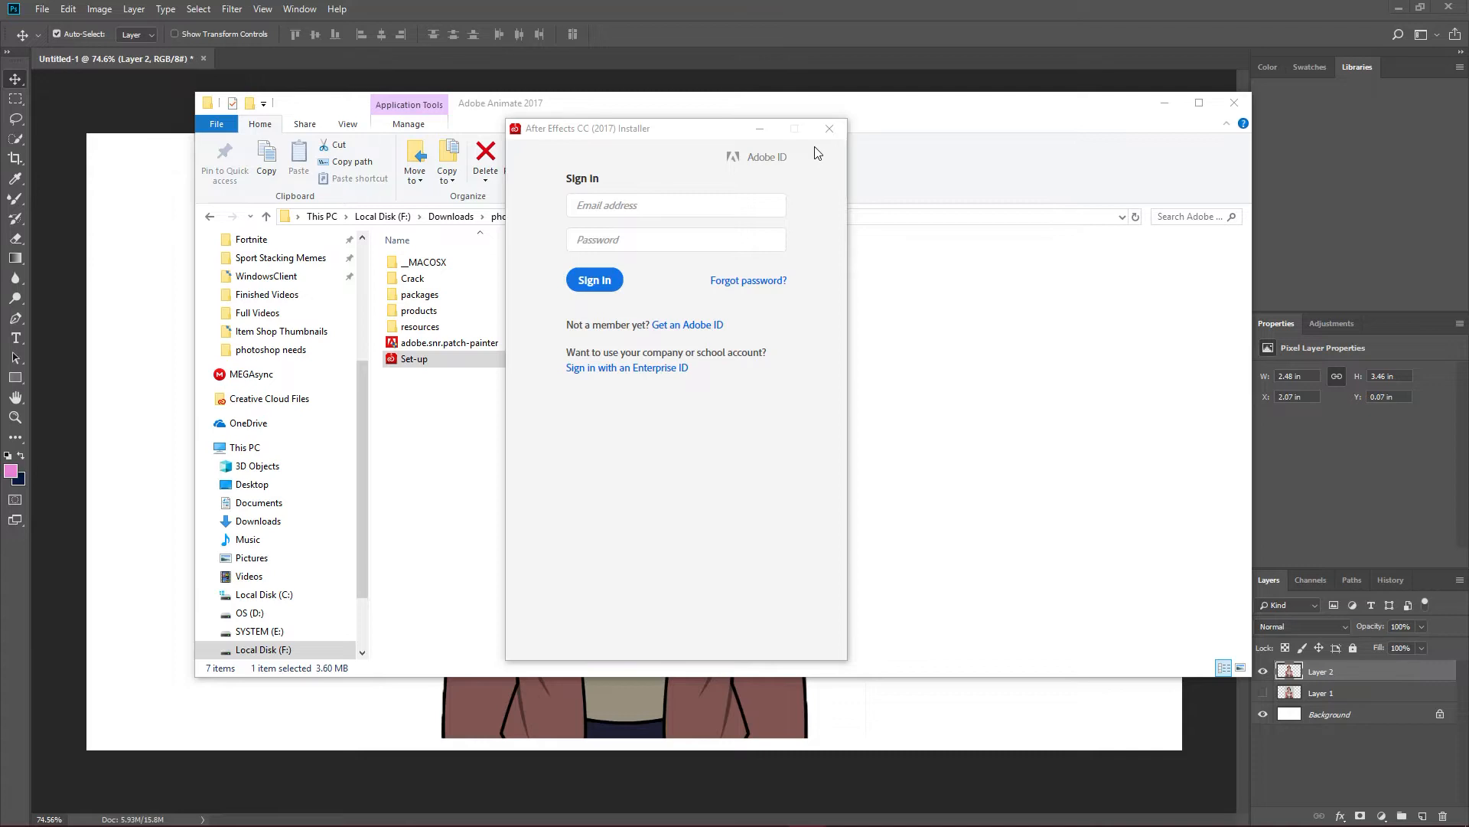
pyautogui.moveTo(762, 144); pyautogui.dragTo(1166, 151)
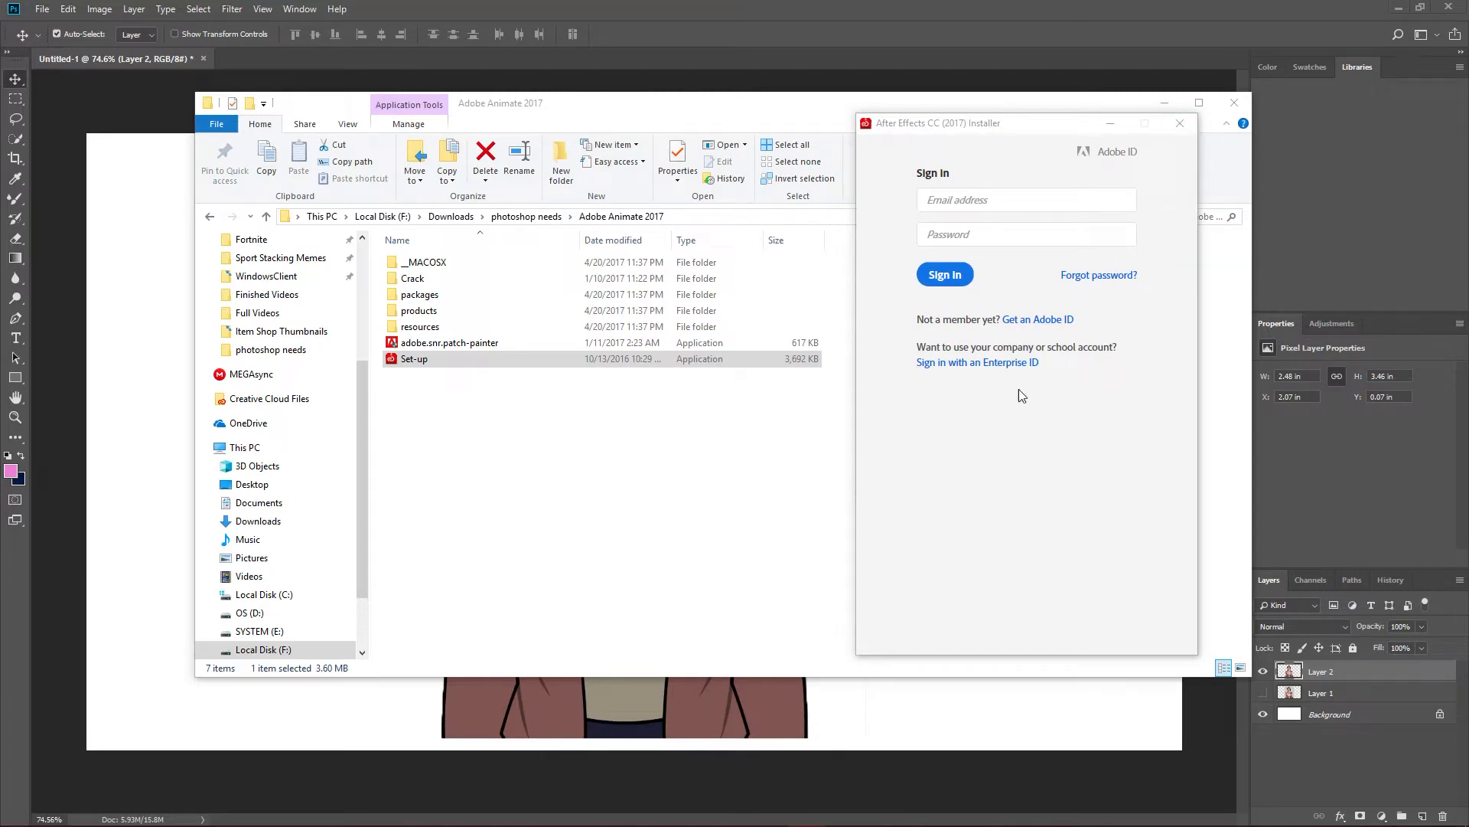
pyautogui.click(987, 197)
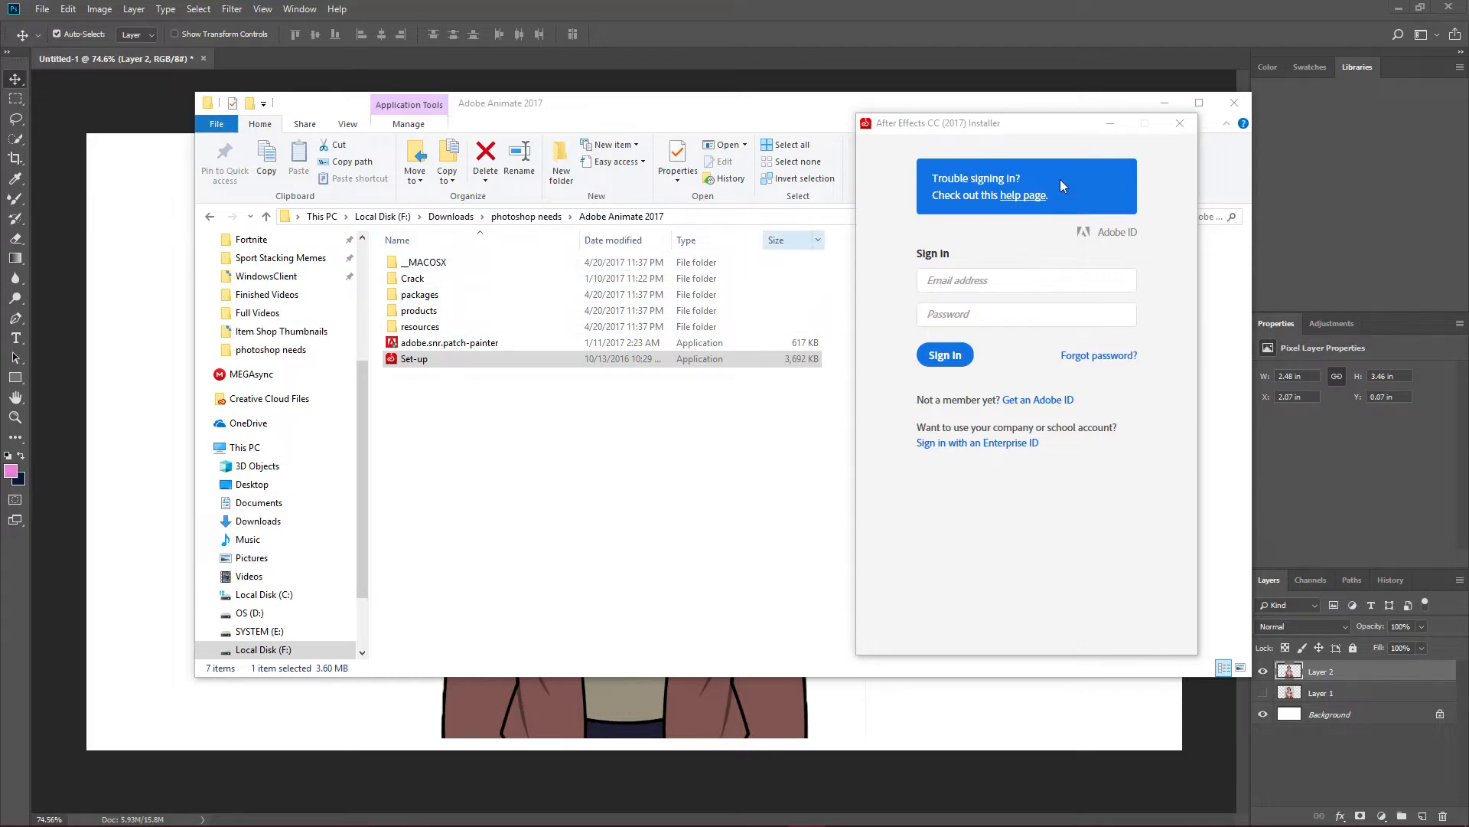
pyautogui.click(1179, 124)
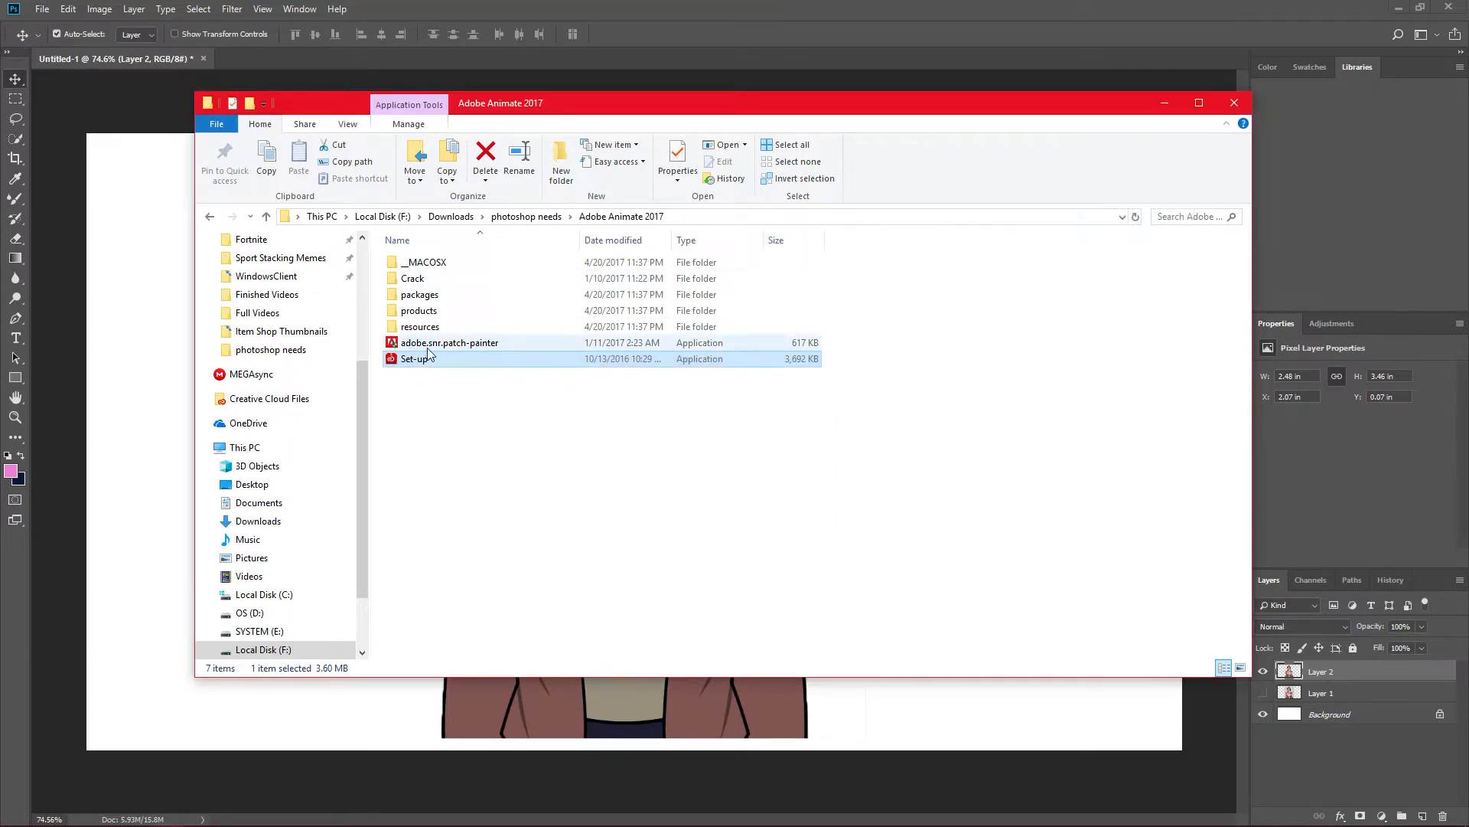
# - Run adobe.snr.patch-painter, start the patch for Adobe After Effects CC 2015 (64-Bit), and agree to search for the target file
pyautogui.doubleClick(505, 342)
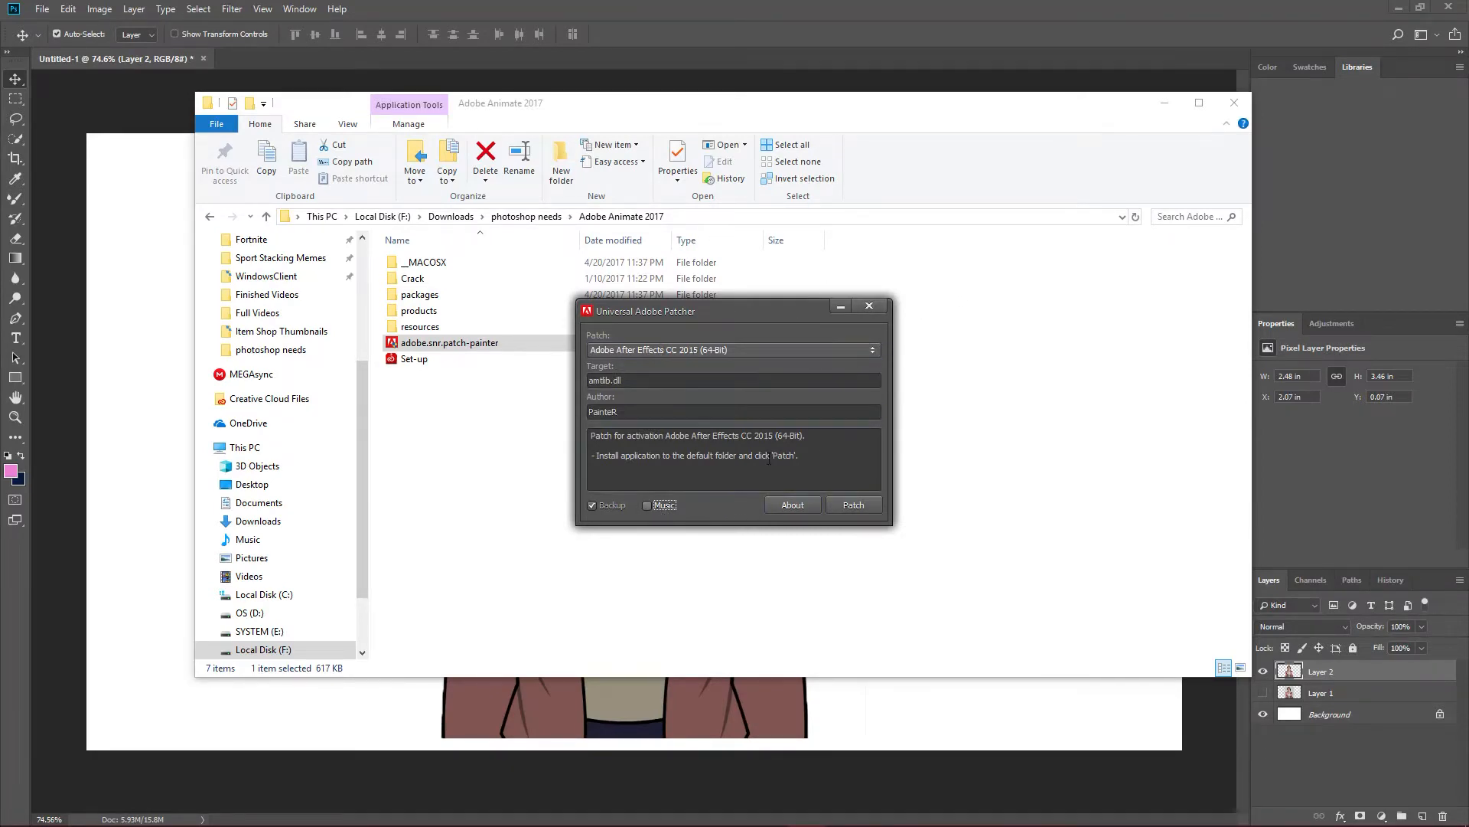
pyautogui.click(852, 505)
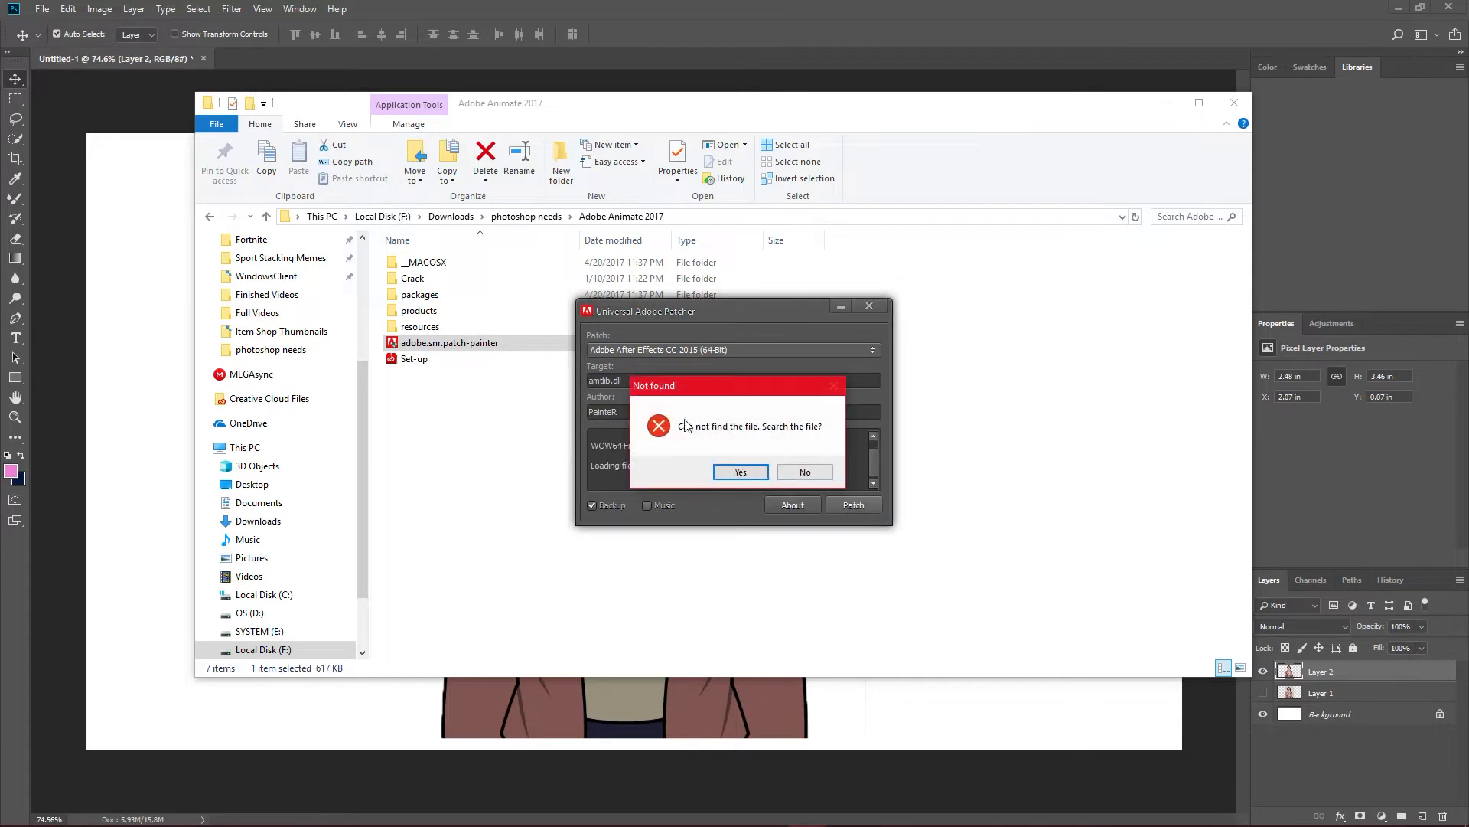
pyautogui.click(739, 473)
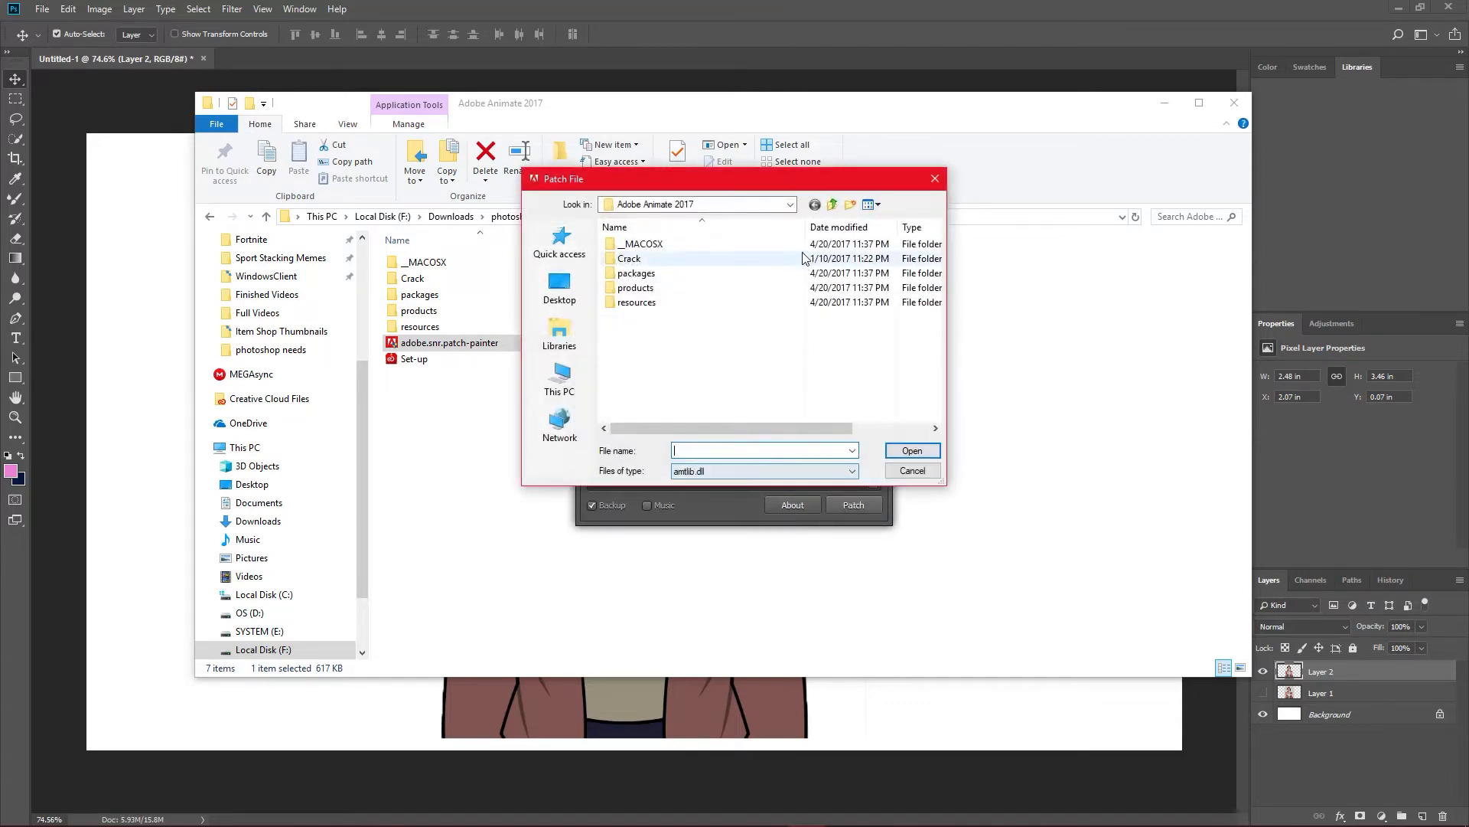
# - Browse the C: drive to Program Files, Adobe, Adobe Animate CC 2018, select amtlib.dll, and cancel the file selection
pyautogui.click(832, 204)
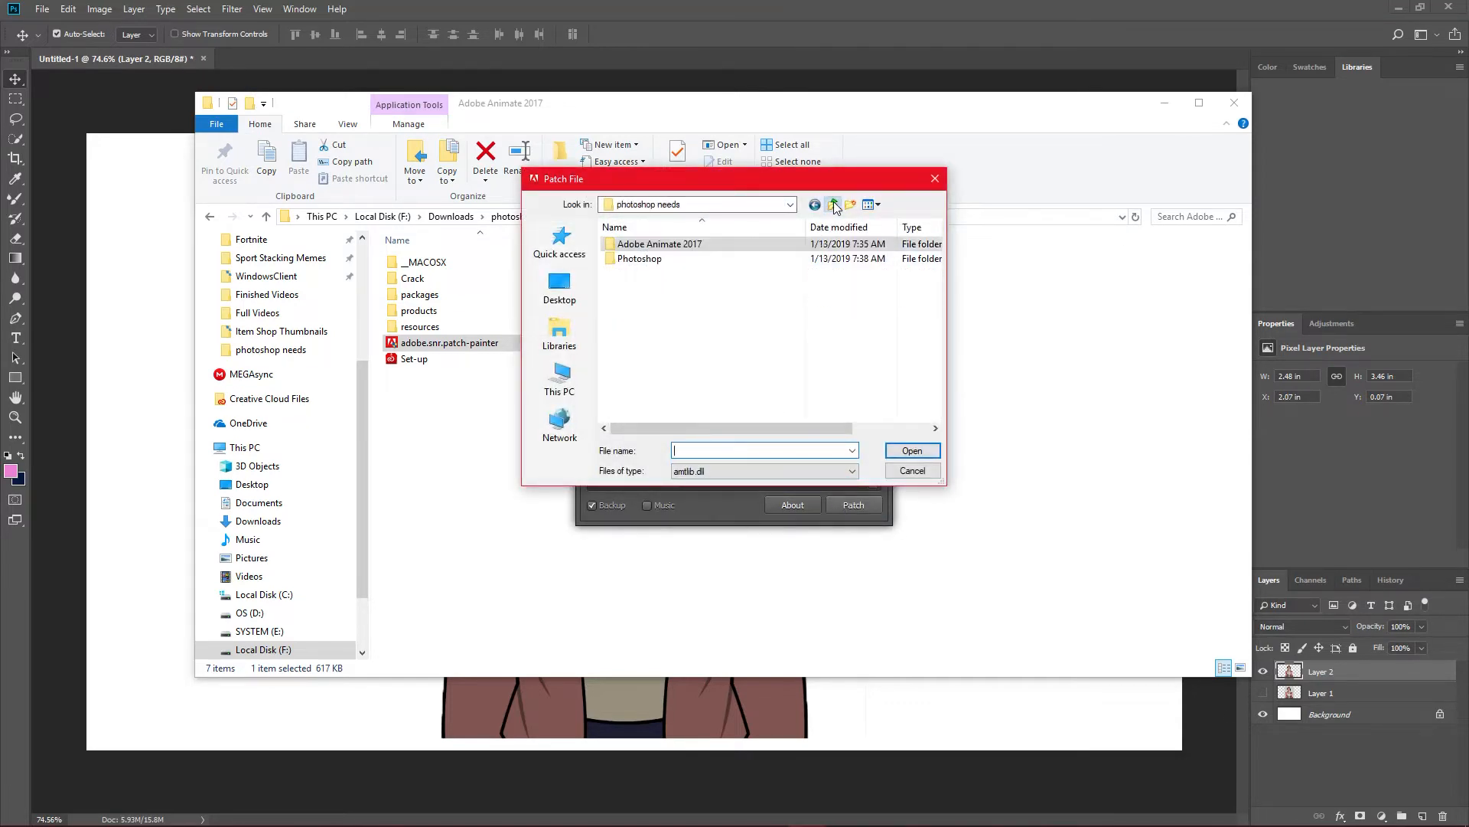
pyautogui.click(559, 377)
pyautogui.scroll(-5, 936, 333)
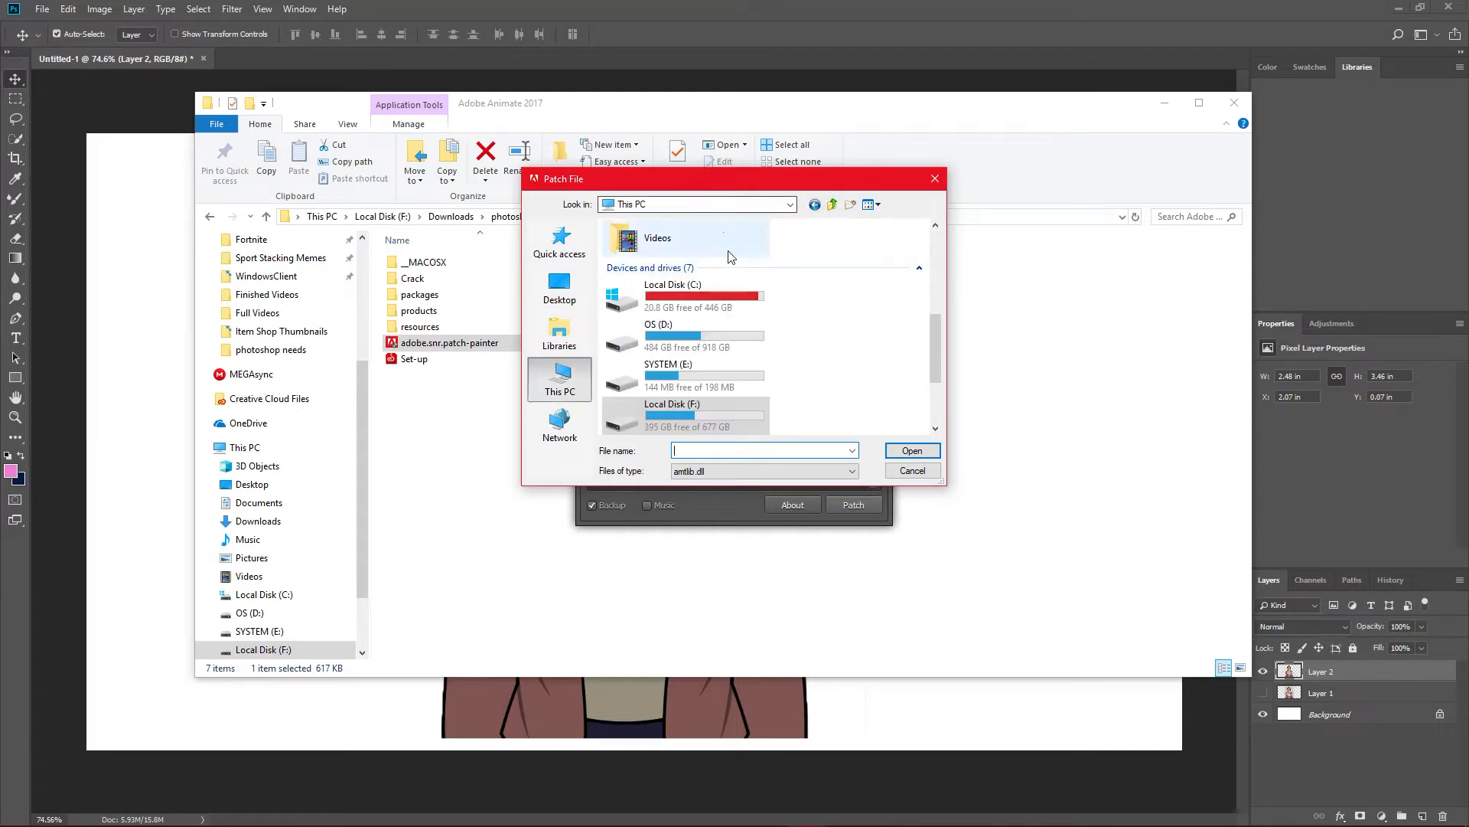
pyautogui.scroll(2, 935, 328)
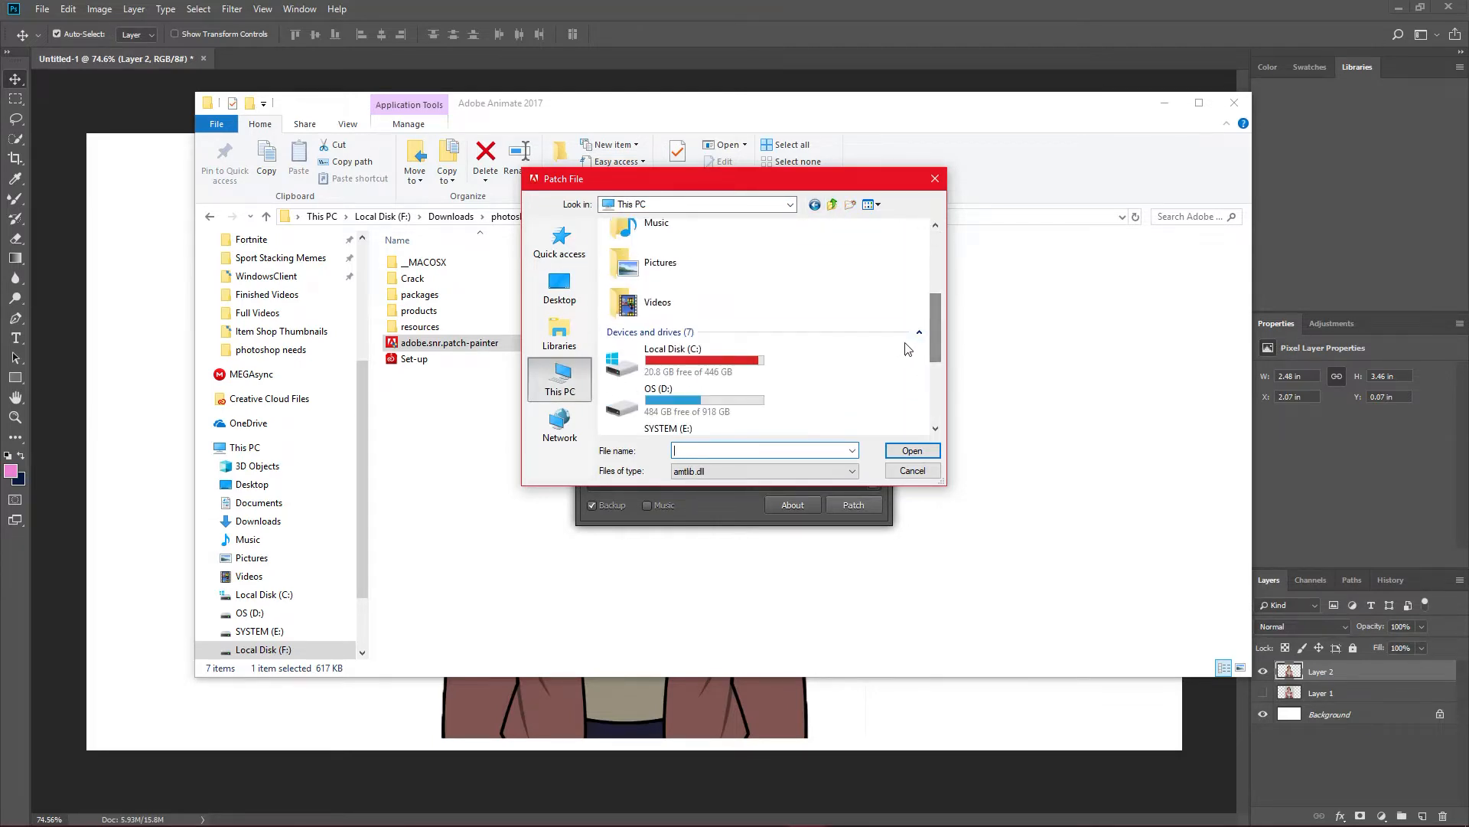
pyautogui.doubleClick(719, 365)
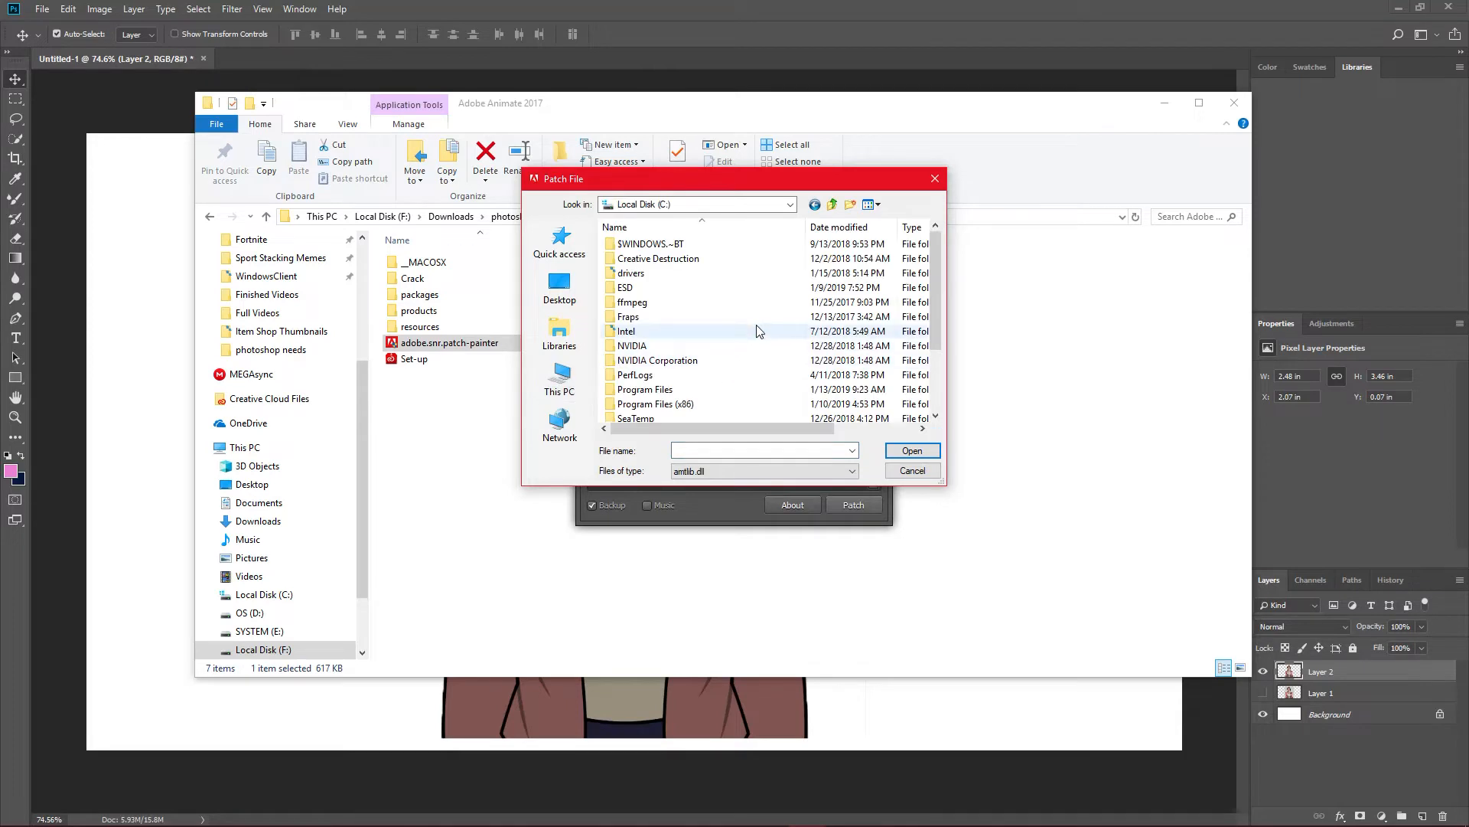
pyautogui.doubleClick(712, 393)
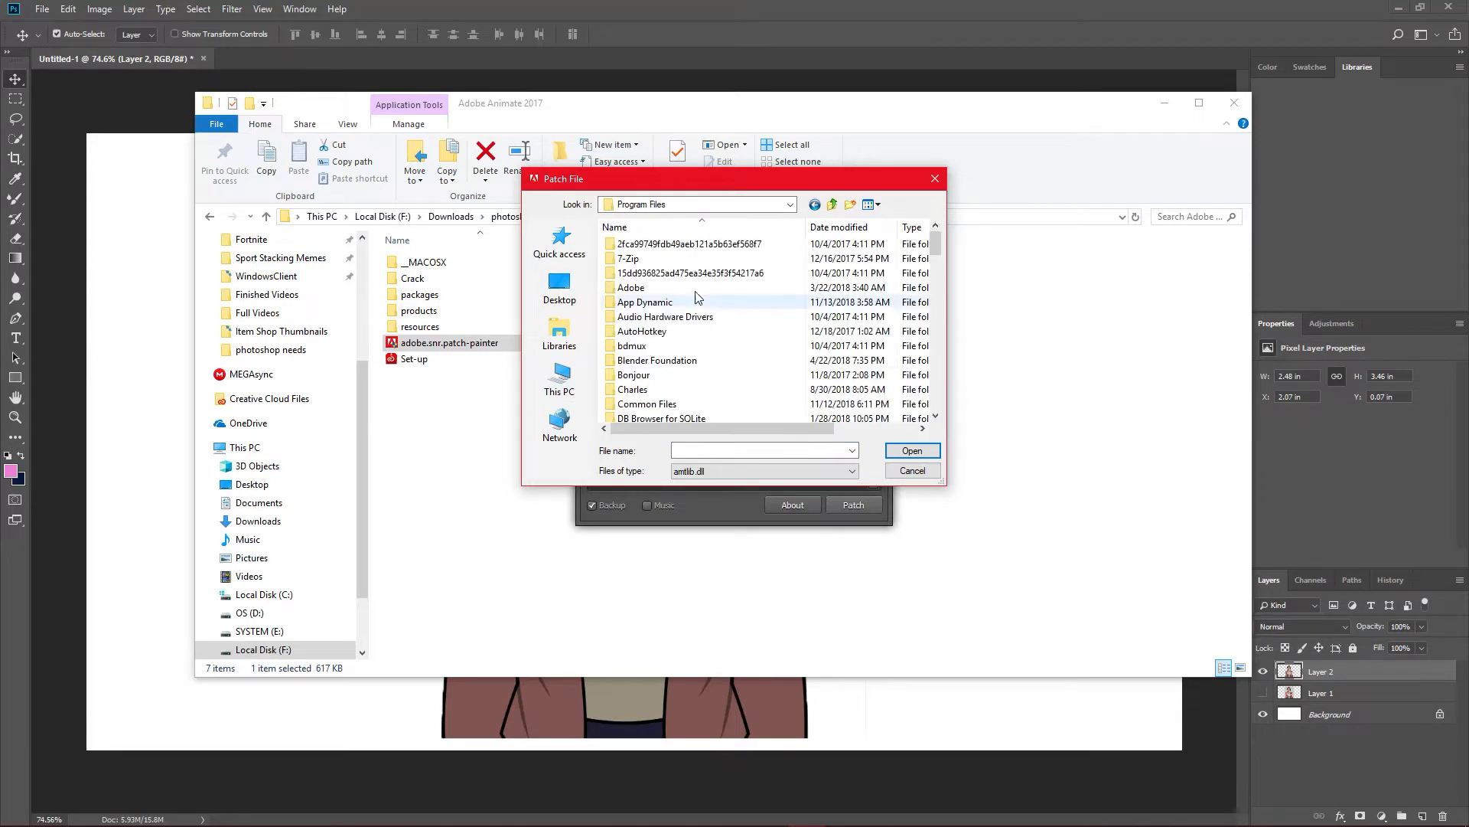
pyautogui.doubleClick(673, 287)
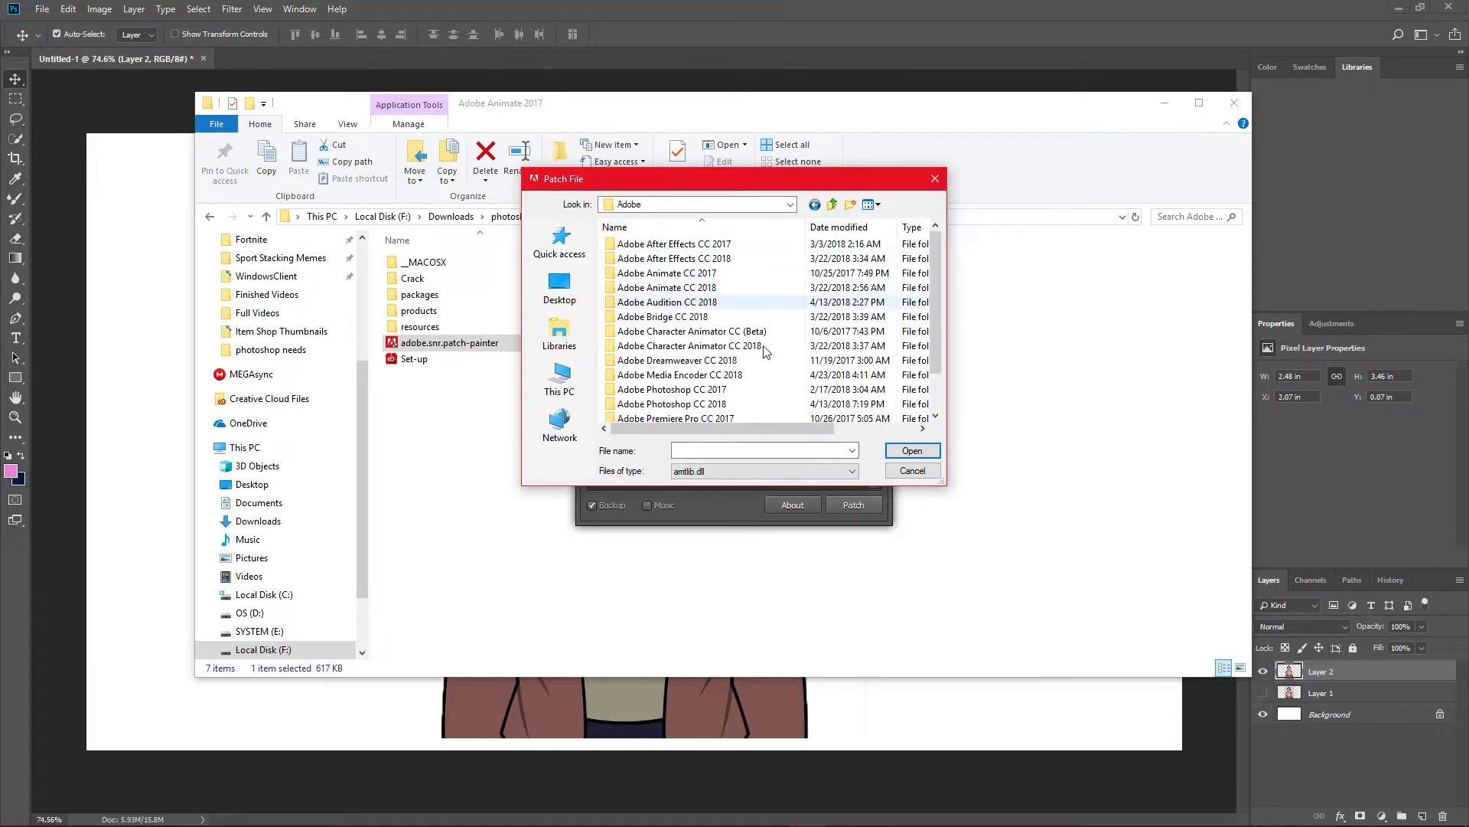
pyautogui.doubleClick(740, 288)
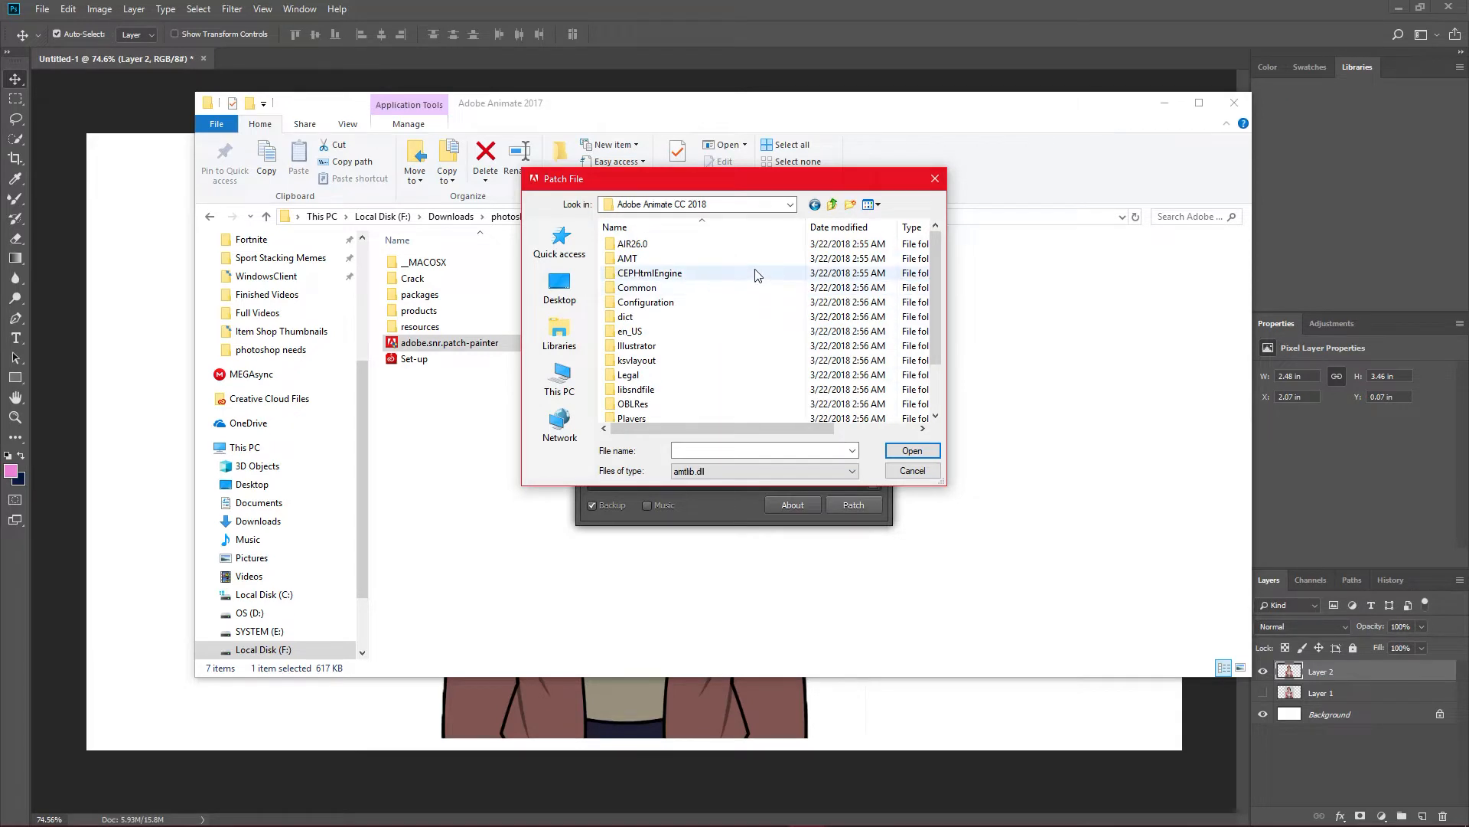
pyautogui.scroll(-2, 746, 306)
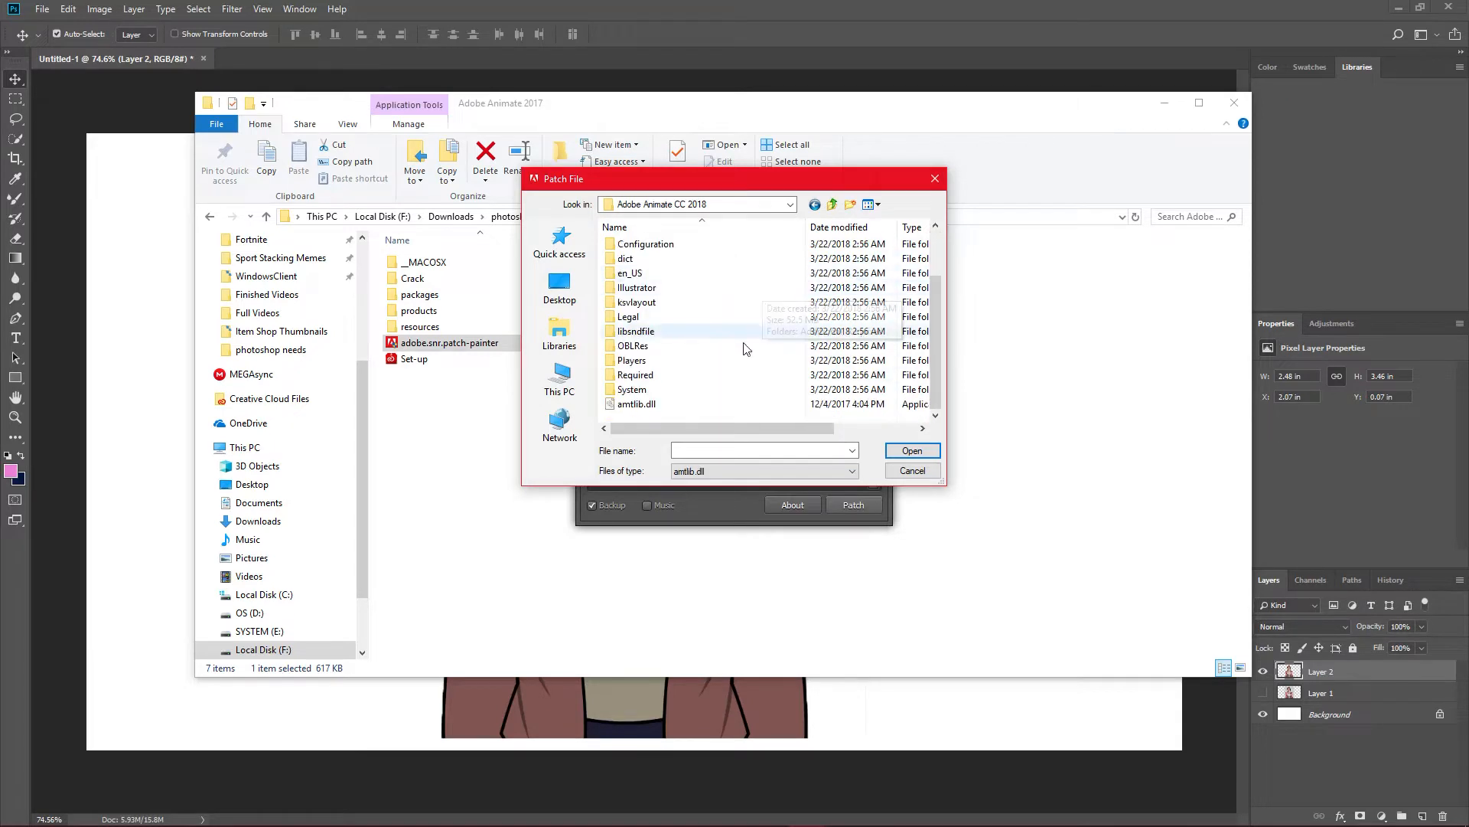
pyautogui.click(629, 404)
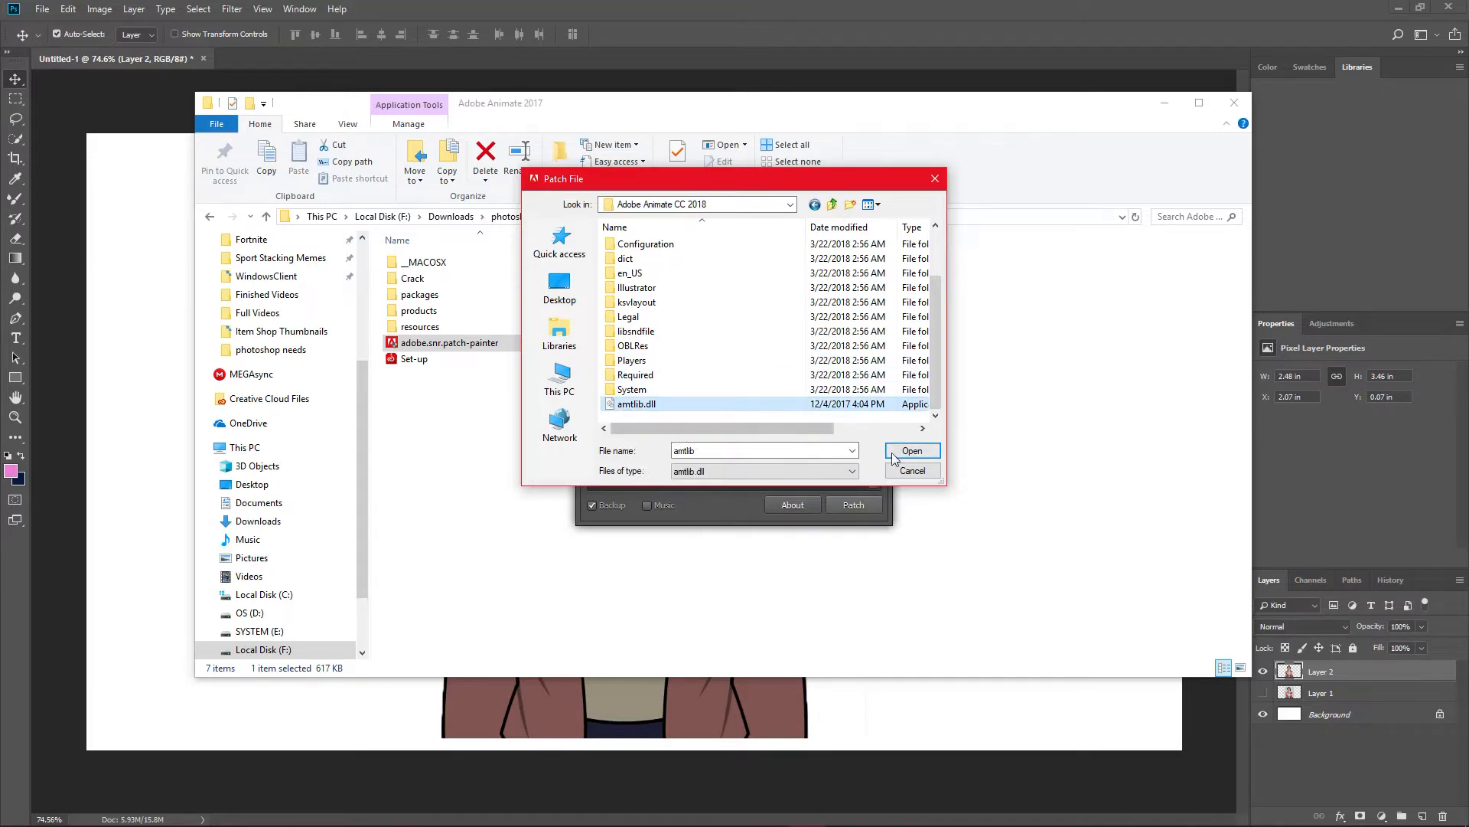
pyautogui.click(912, 471)
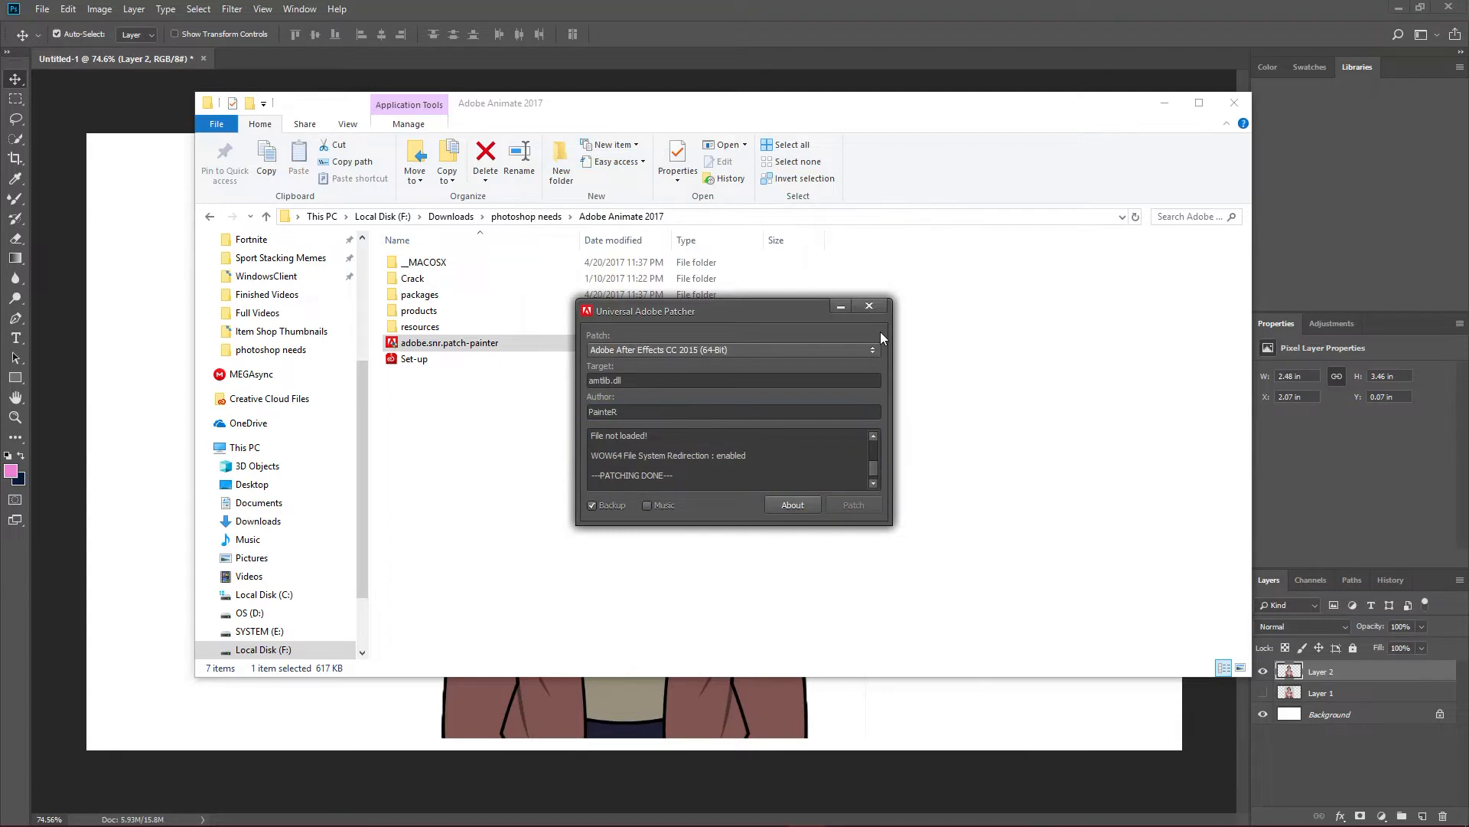
# - Review the log in Universal Adobe Patcher, close the patcher and minimize the File Explorer window
pyautogui.moveTo(651, 482); pyautogui.dragTo(591, 435)
pyautogui.click(592, 436)
pyautogui.click(592, 436)
pyautogui.moveTo(666, 475); pyautogui.dragTo(580, 429)
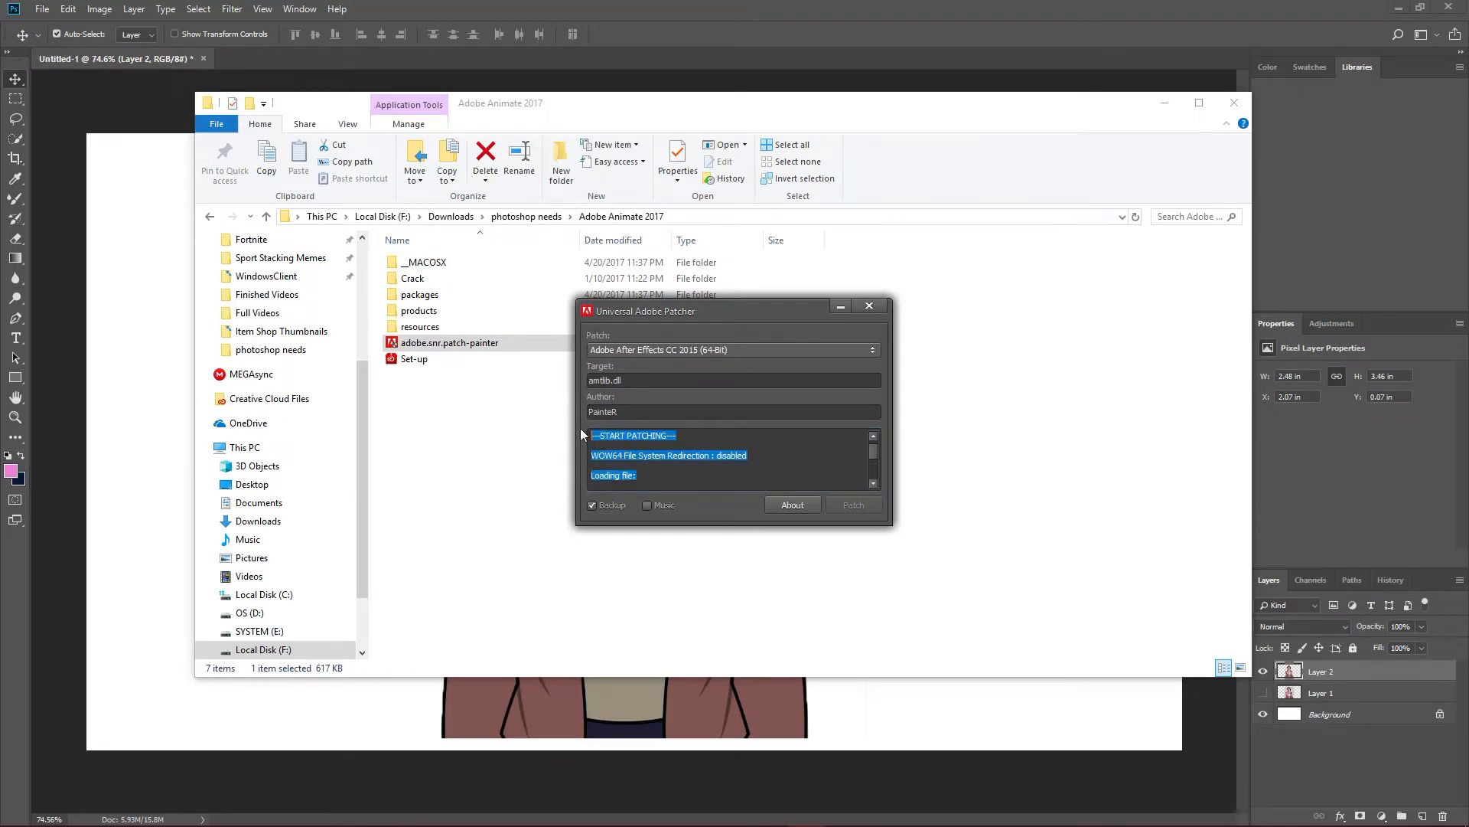
pyautogui.scroll(-3, 684, 441)
pyautogui.click(683, 447)
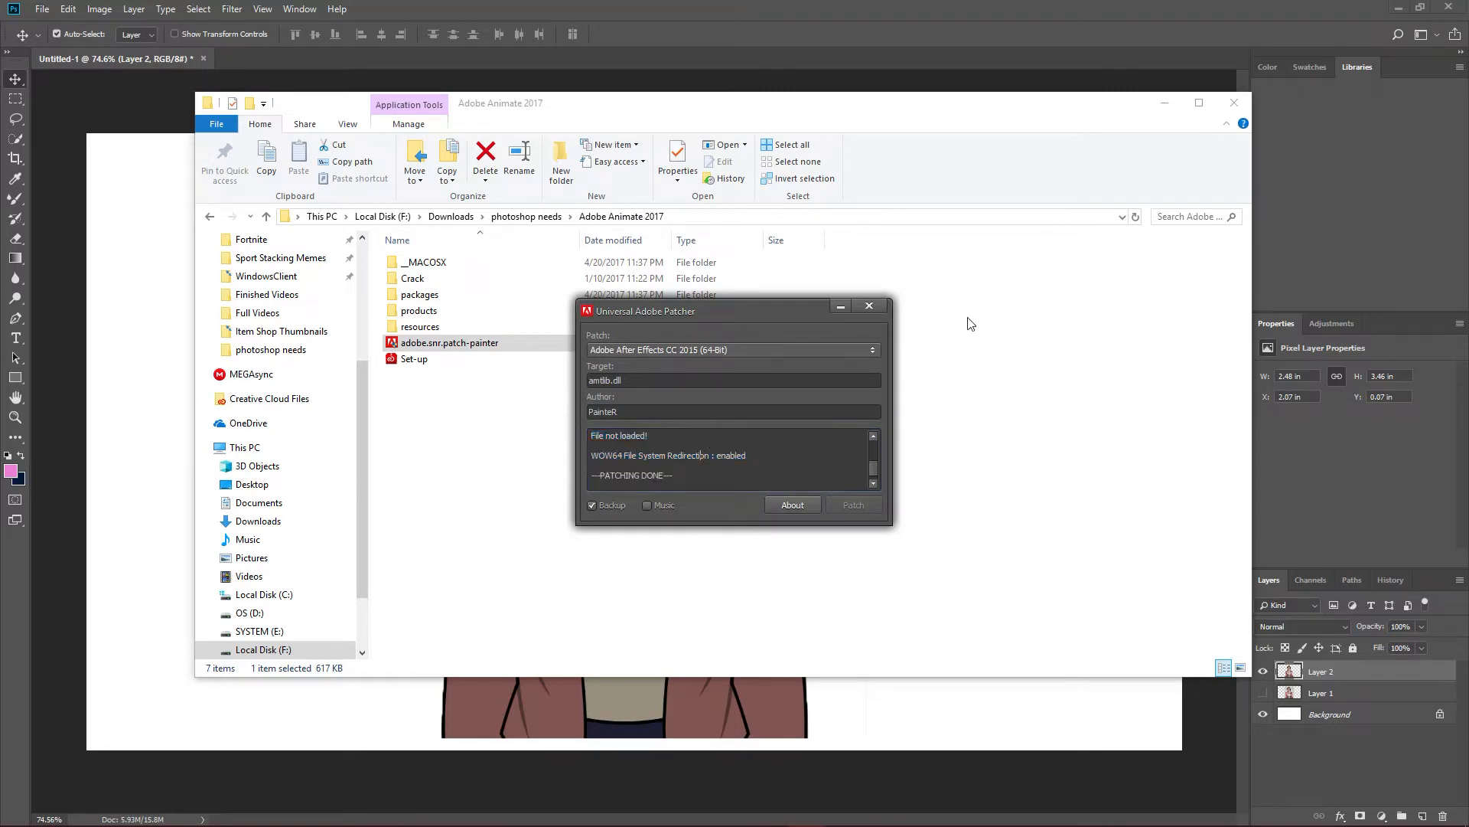
pyautogui.click(877, 305)
pyautogui.click(1164, 102)
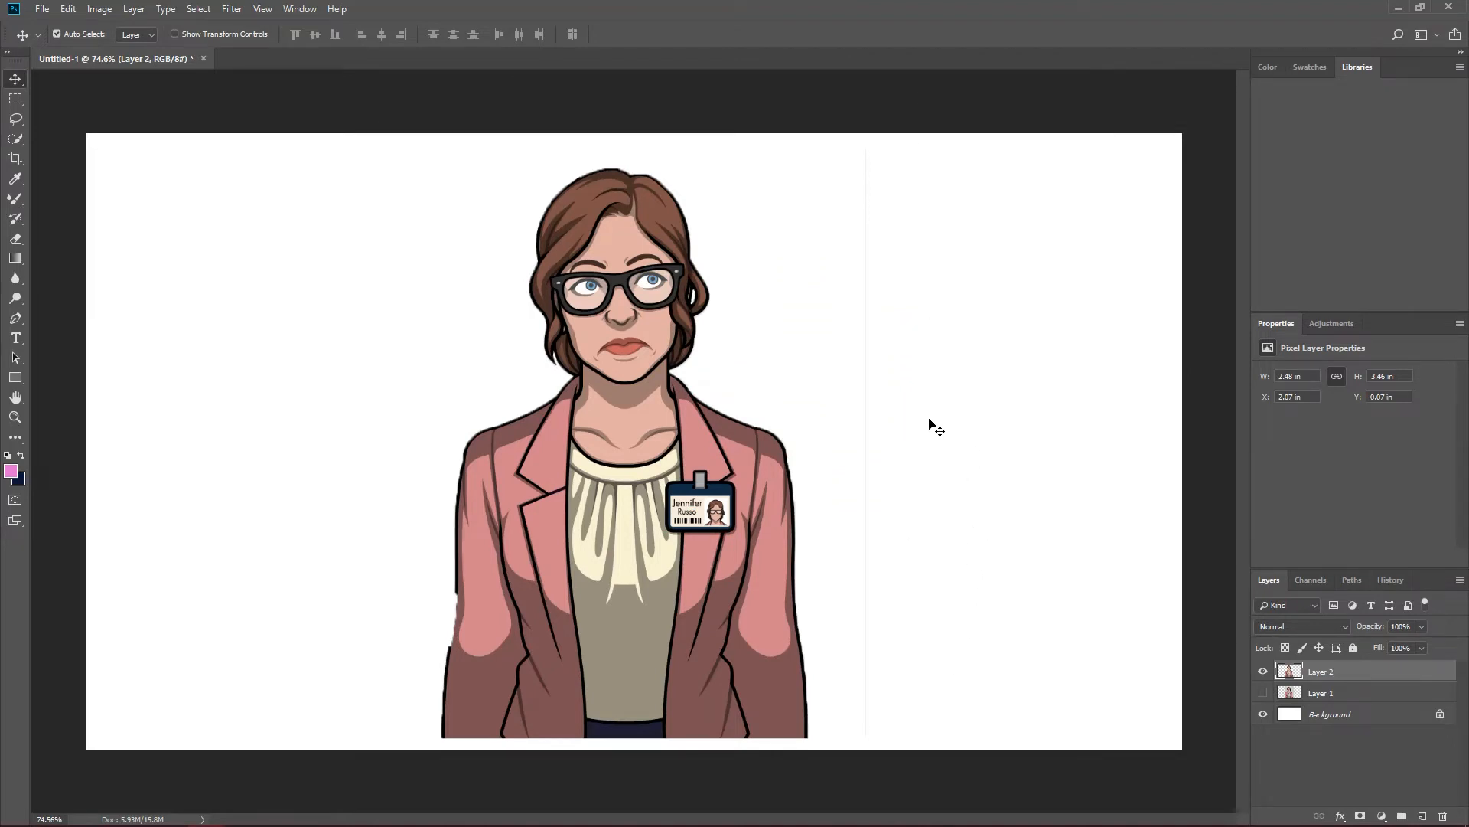
# - Switch to Adobe Animate and create a new HTML5 Canvas document from the welcome screen
pyautogui.moveTo(986, 810)
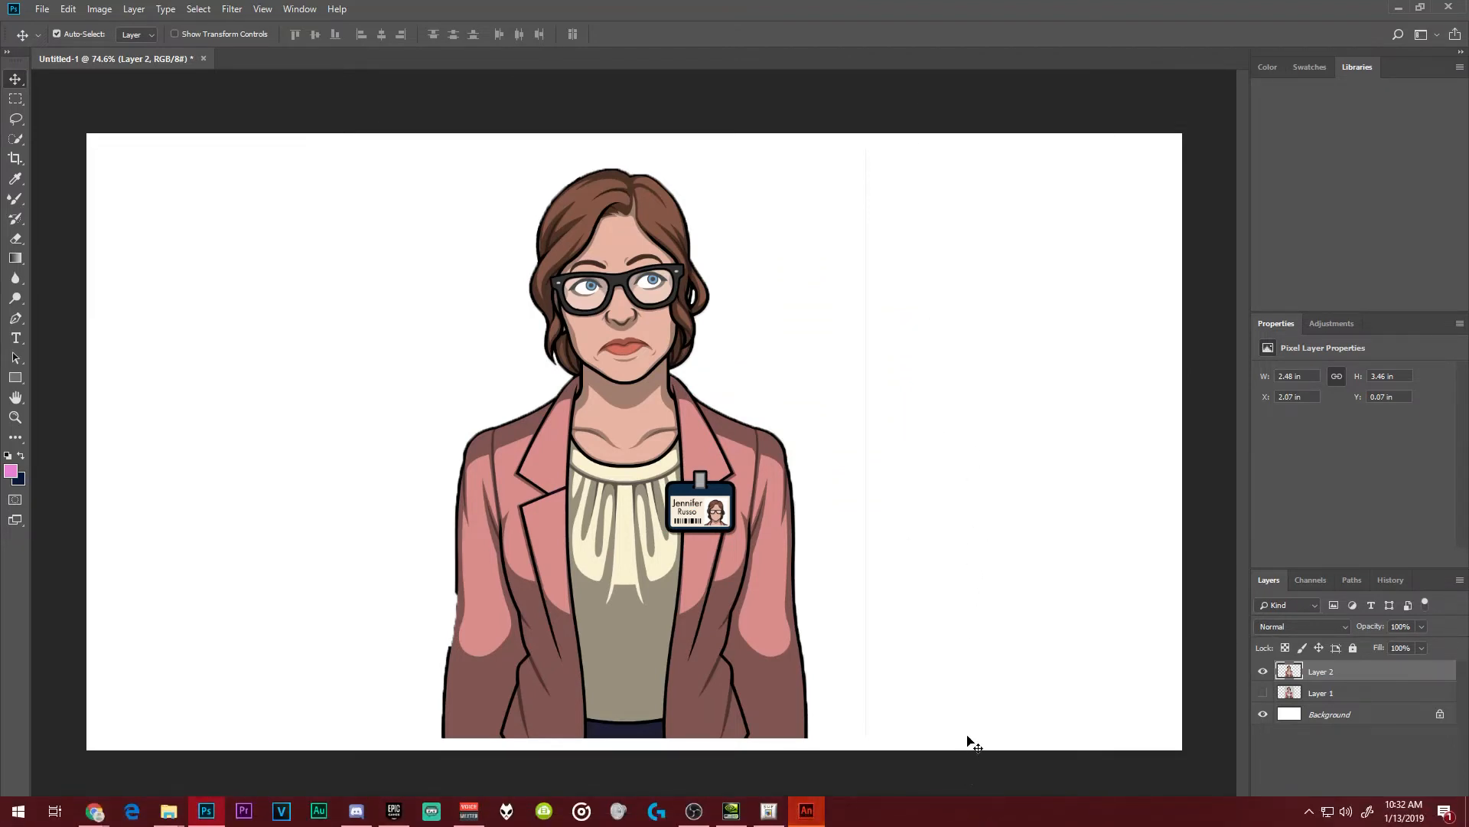
pyautogui.click(807, 811)
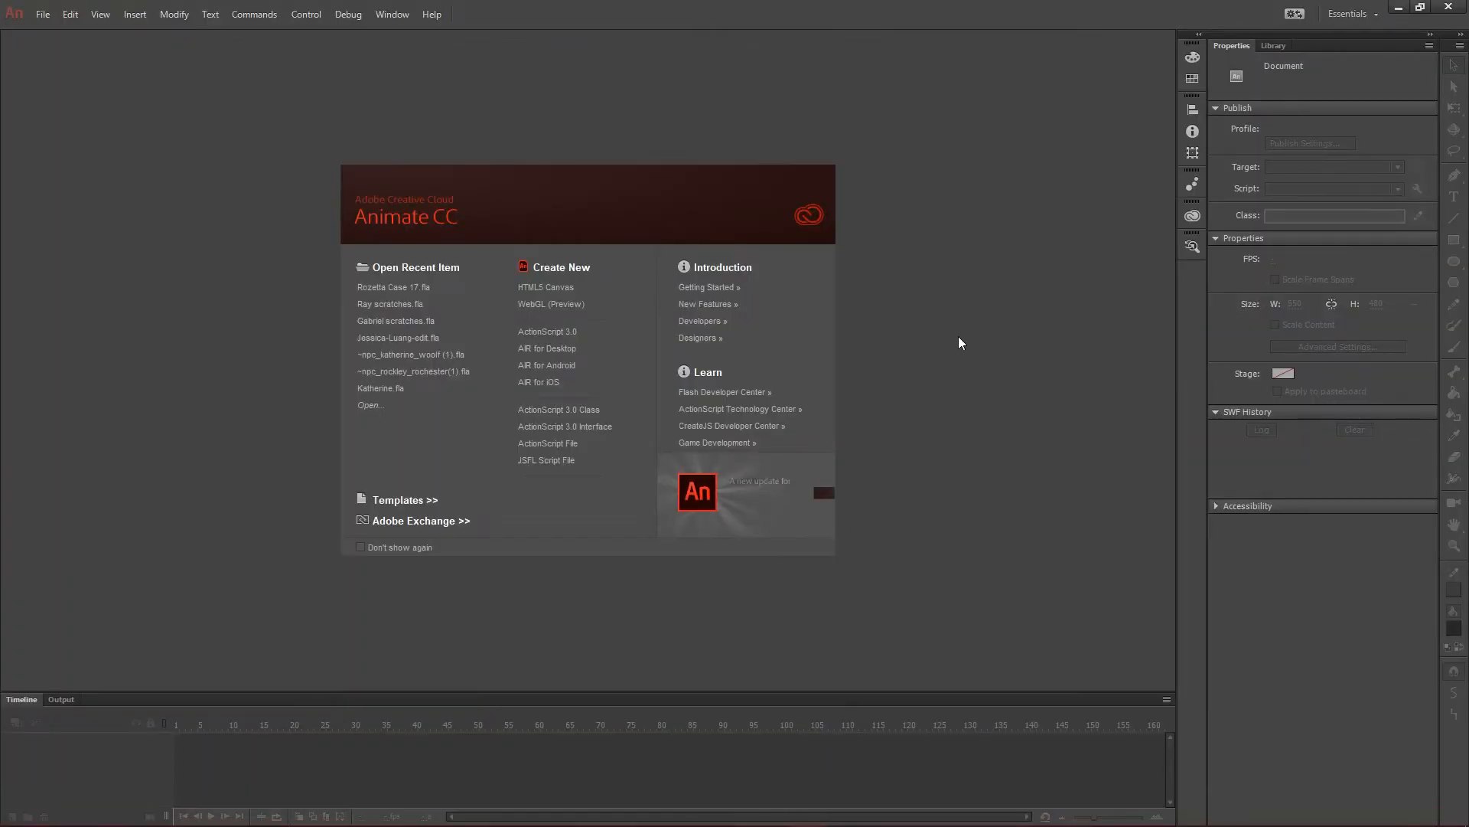
pyautogui.click(557, 288)
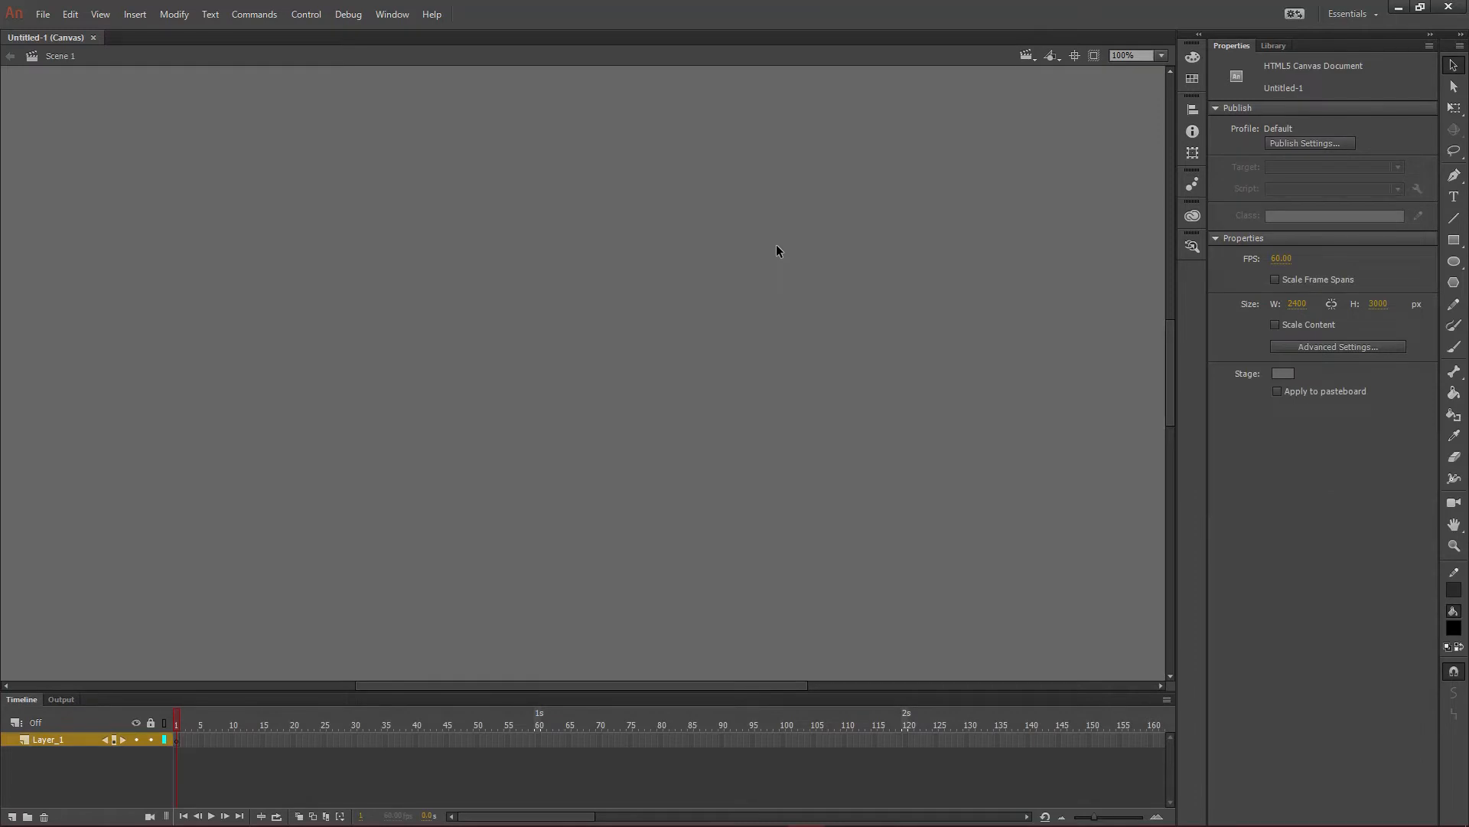
# - Create a second HTML5 Canvas document, 2400 × 3000 px at 60 fps, storing these settings as default, and close the first document
pyautogui.hotkey('ctrl', 'n')
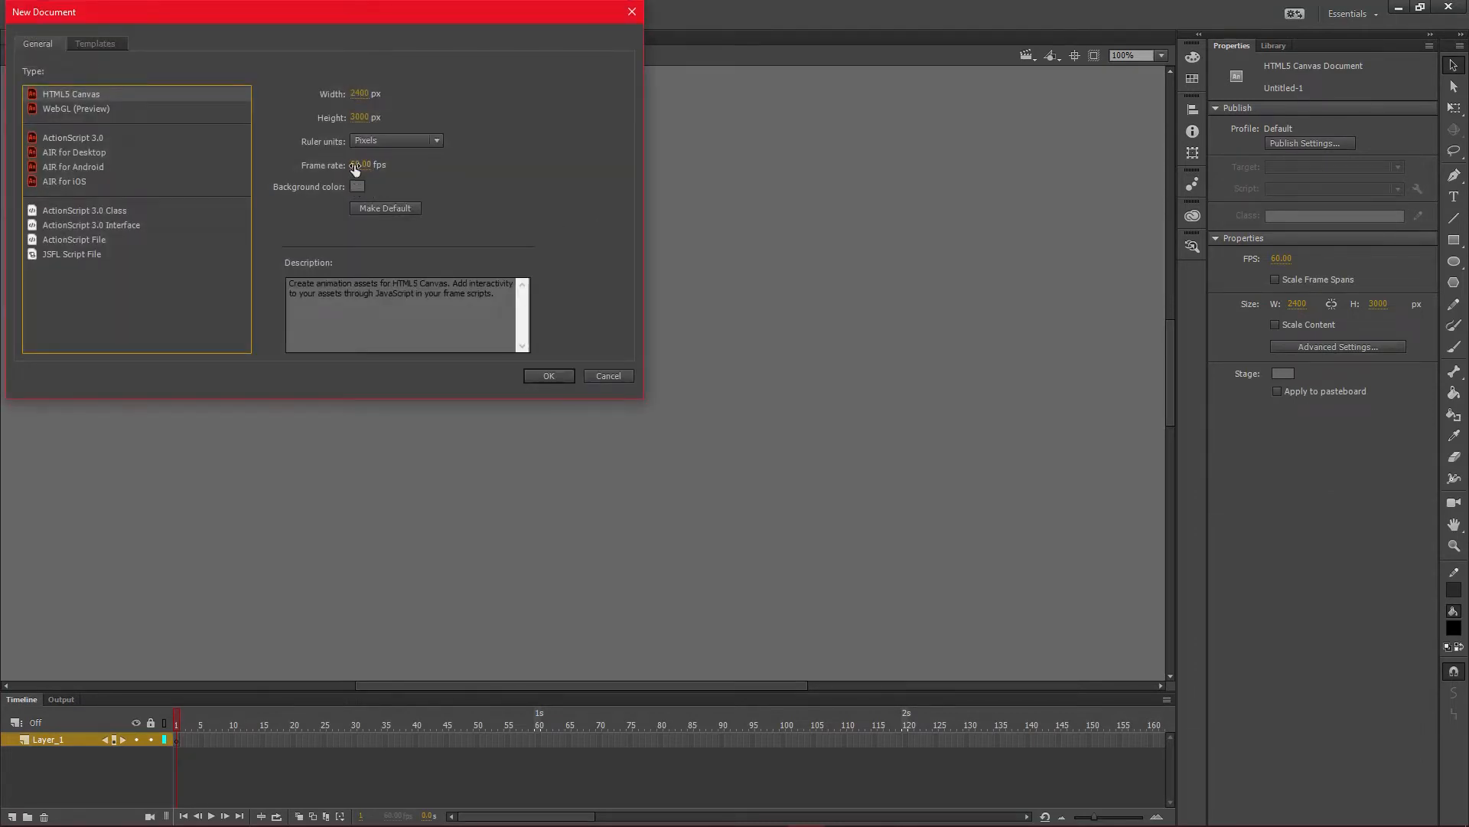
pyautogui.click(360, 141)
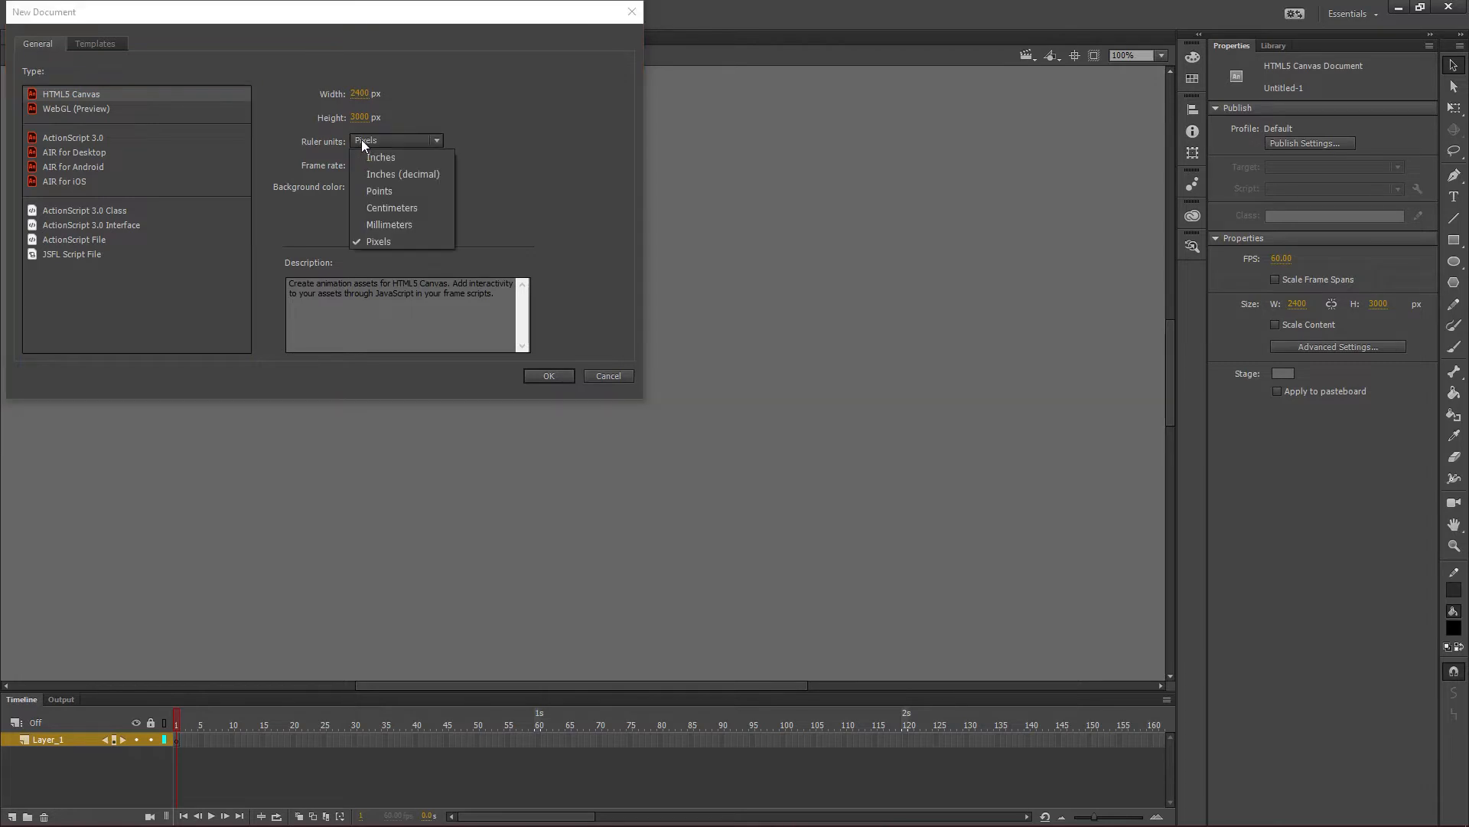
pyautogui.click(362, 140)
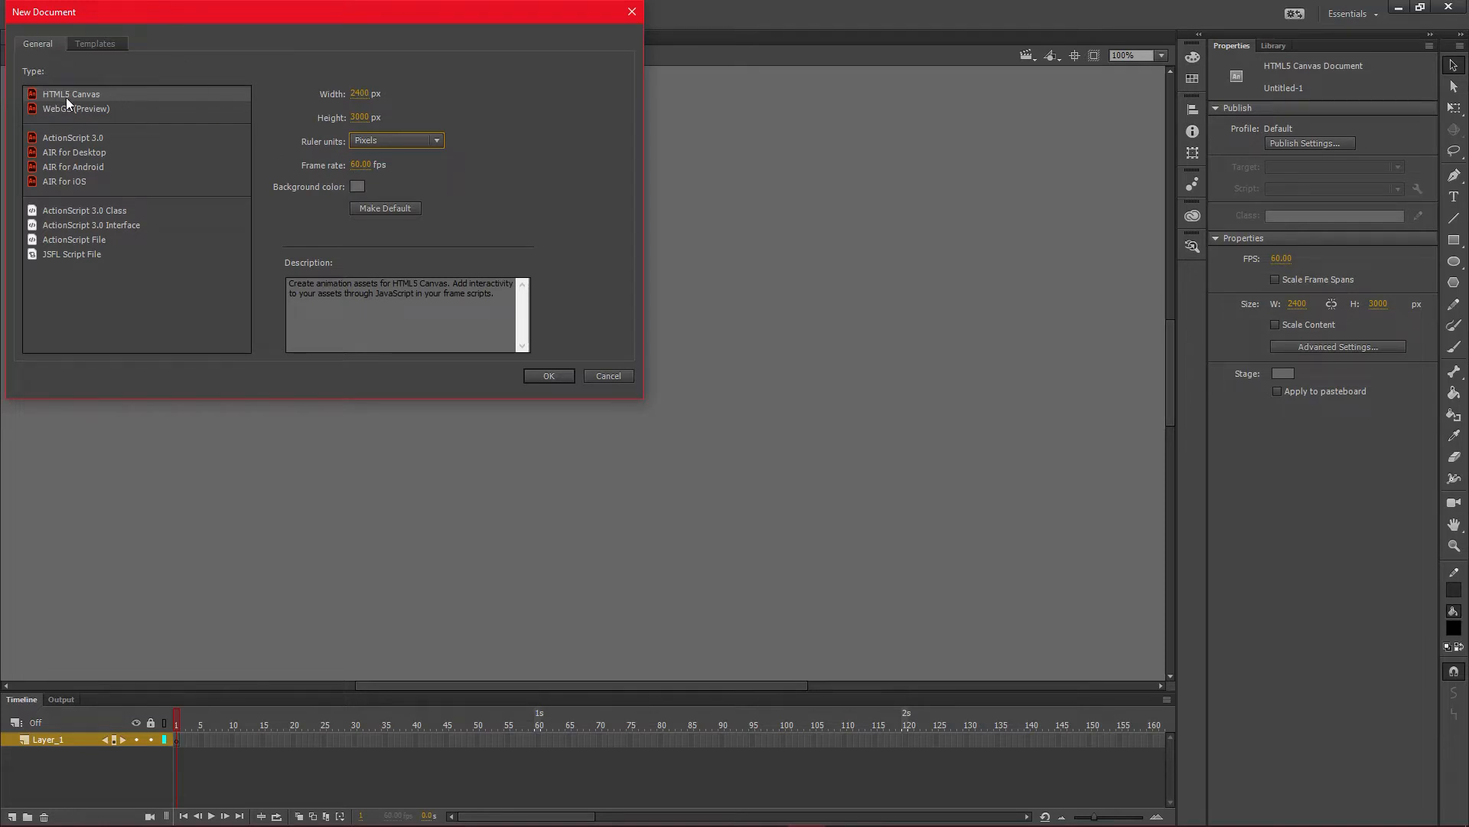
pyautogui.click(385, 208)
pyautogui.click(549, 376)
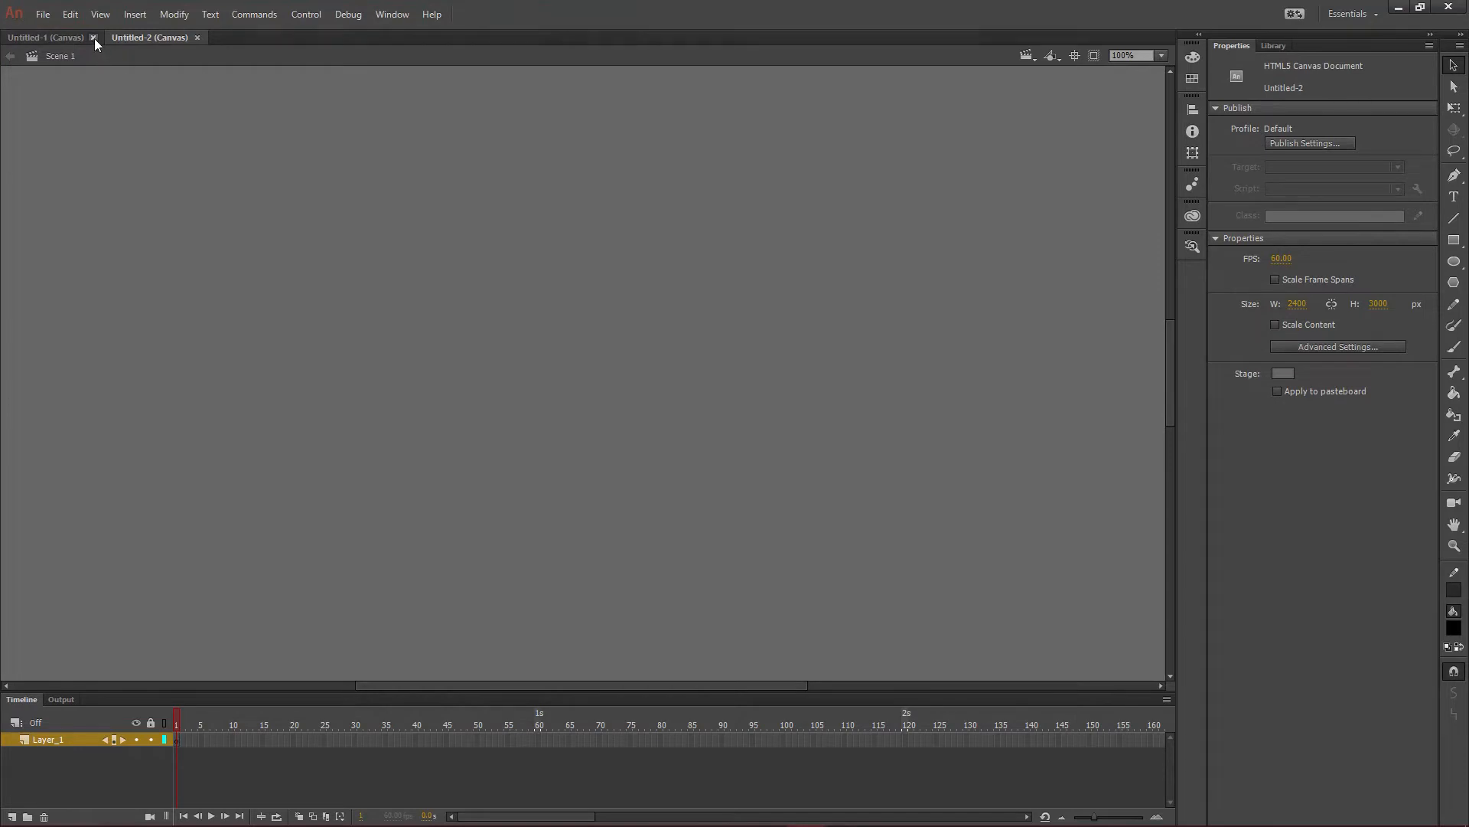
pyautogui.click(93, 37)
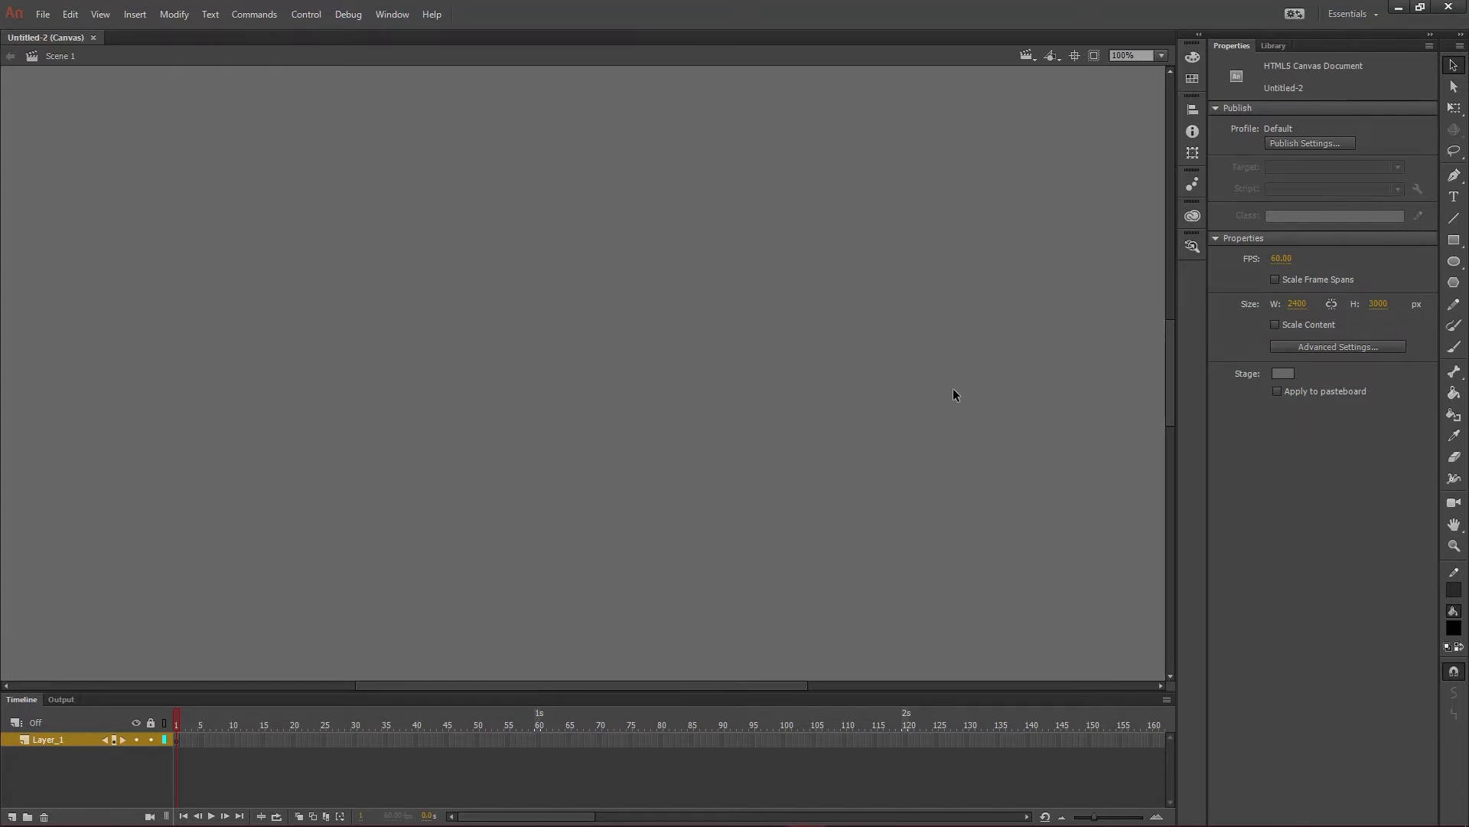
# - Import the SWF file npc_jennifer_russo_552 from the photoshop needs folder onto the stage and bring the character into view
pyautogui.hotkey('ctrl', 'r')
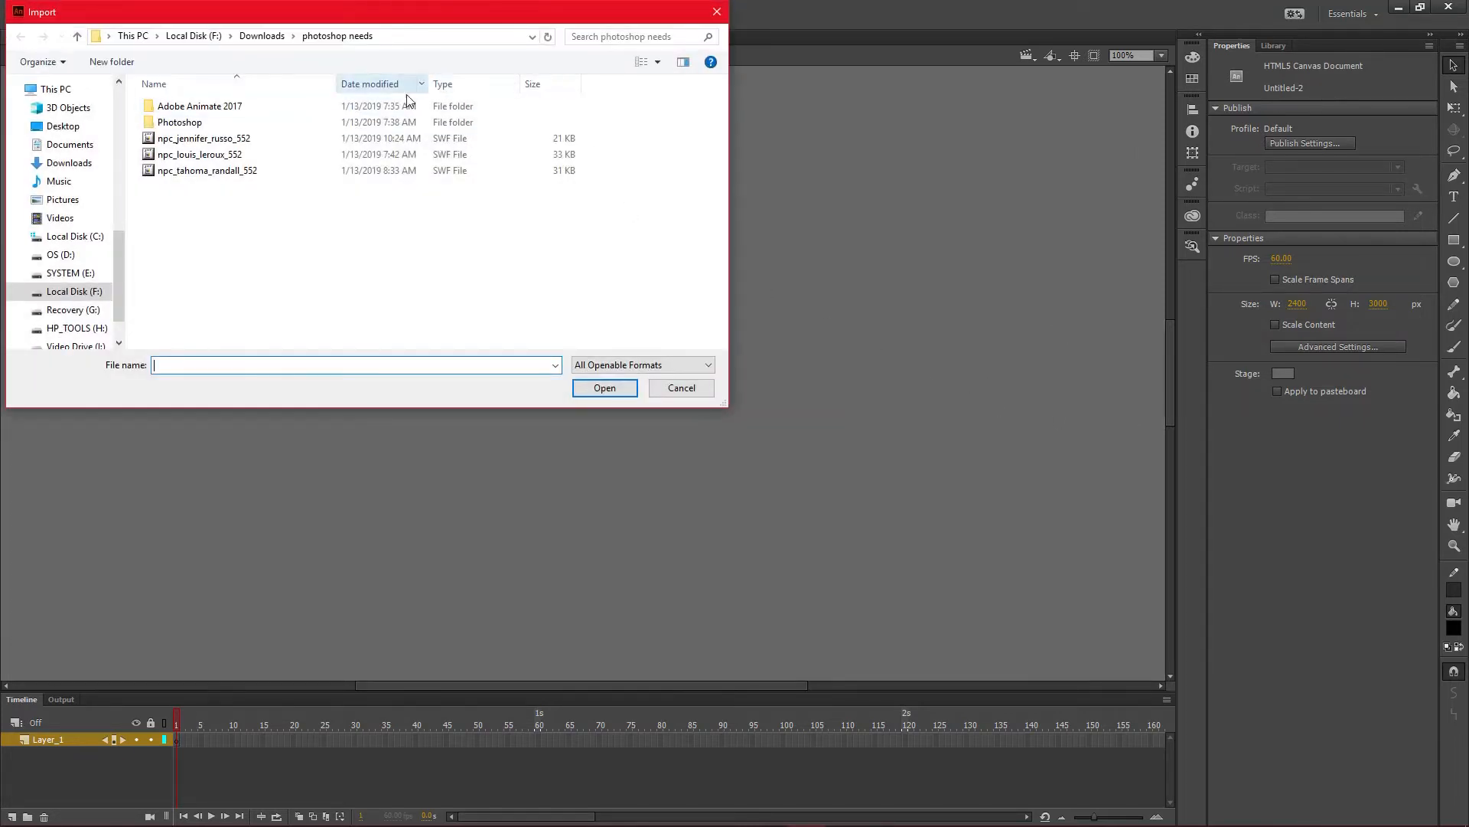
pyautogui.doubleClick(230, 139)
pyautogui.moveTo(563, 686); pyautogui.dragTo(387, 651)
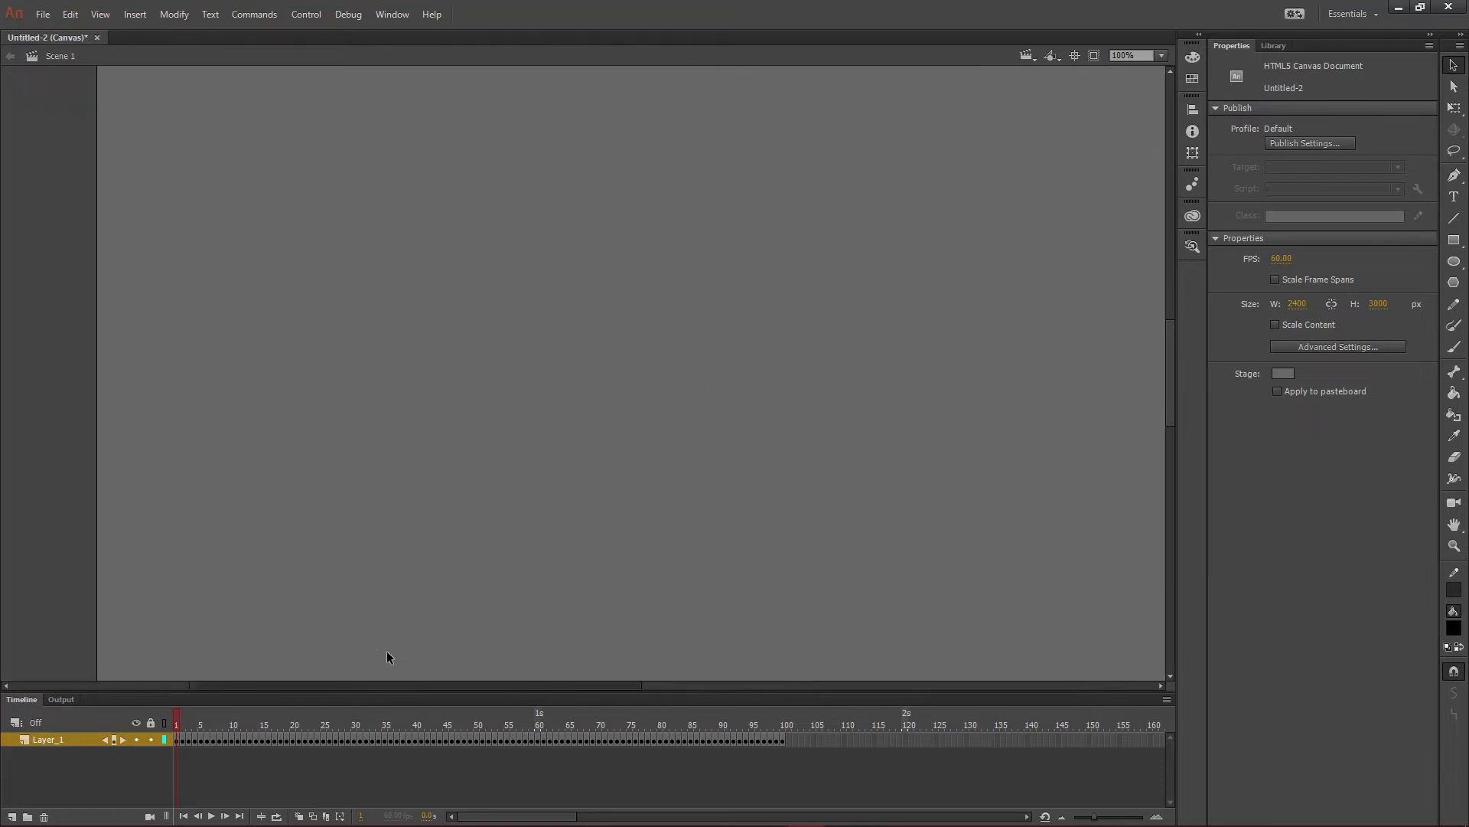
pyautogui.scroll(5, 397, 429)
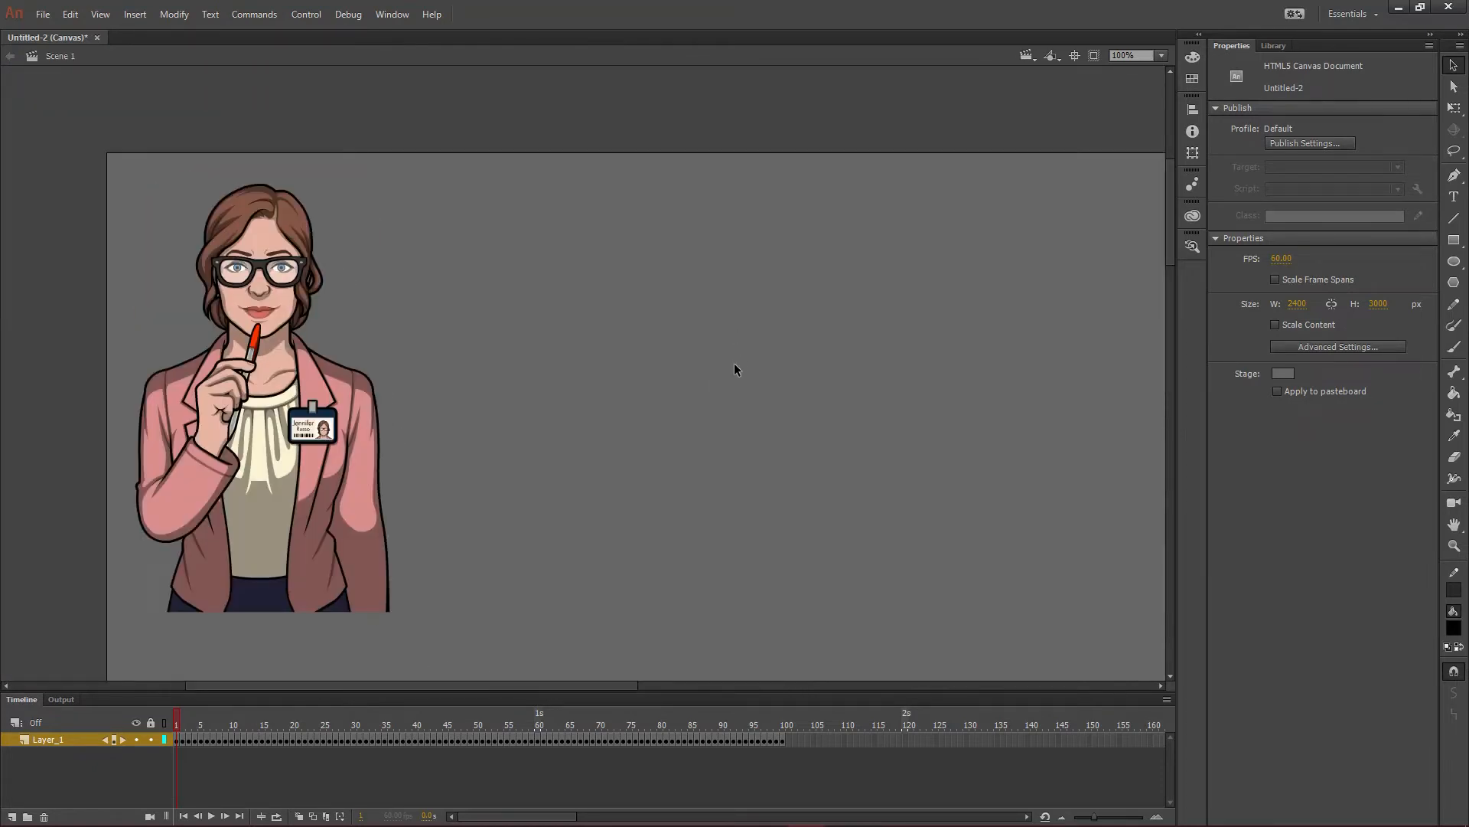
# - Select the imported character's face, jacket and other body parts individually to inspect their separate symbols, and clear the selection
pyautogui.click(213, 240)
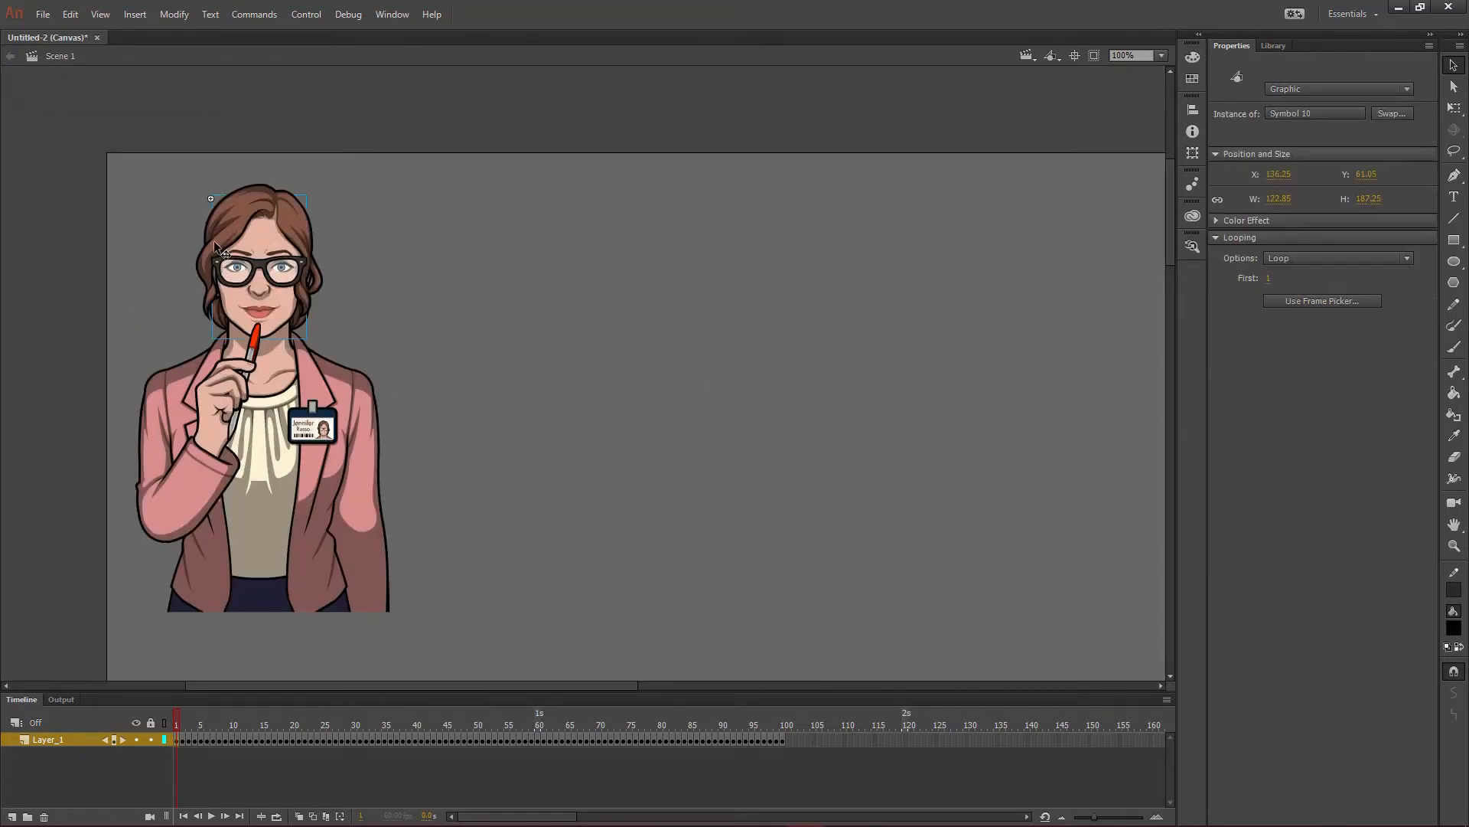
pyautogui.click(469, 238)
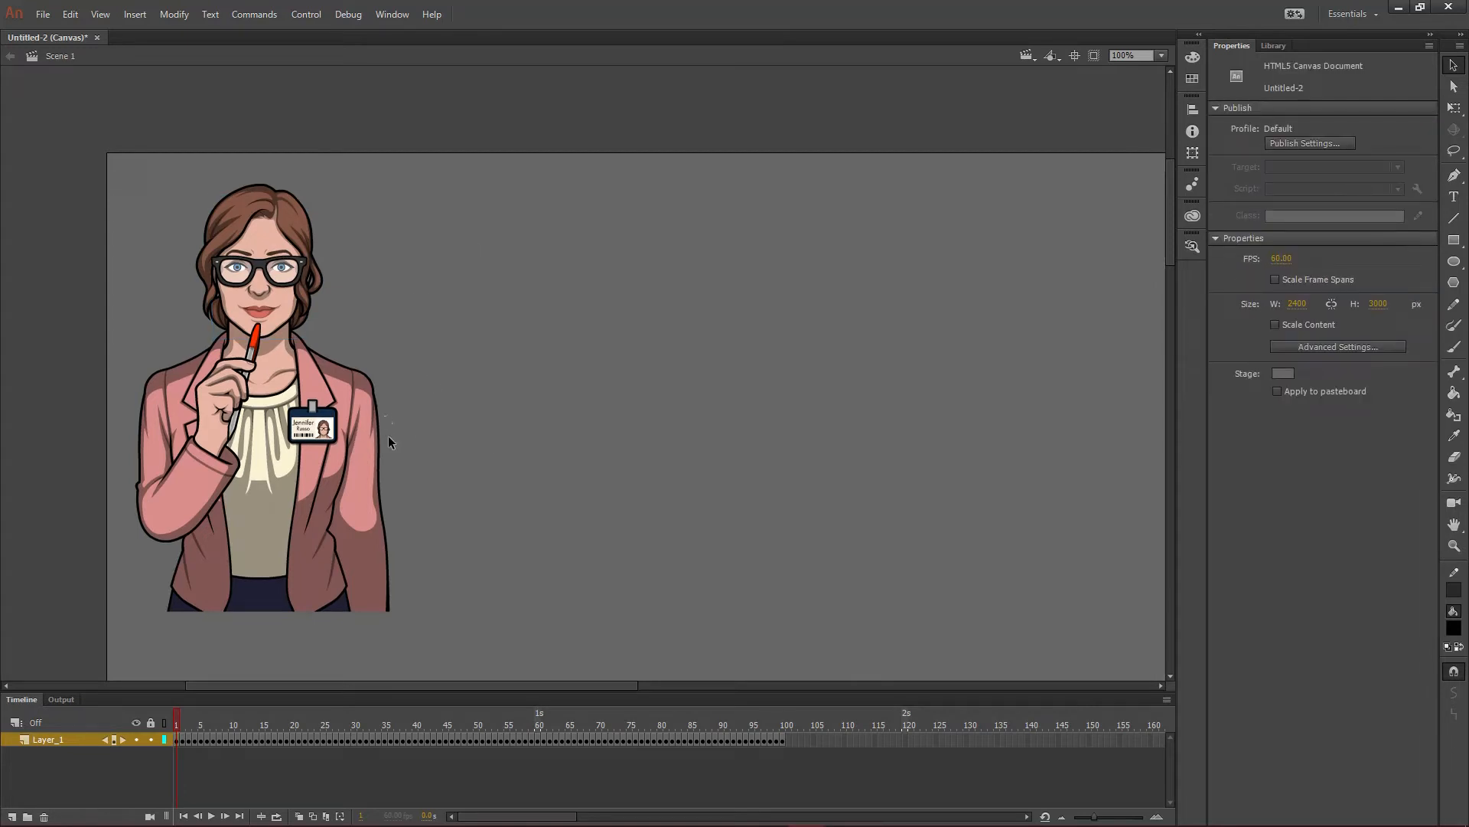
pyautogui.click(358, 434)
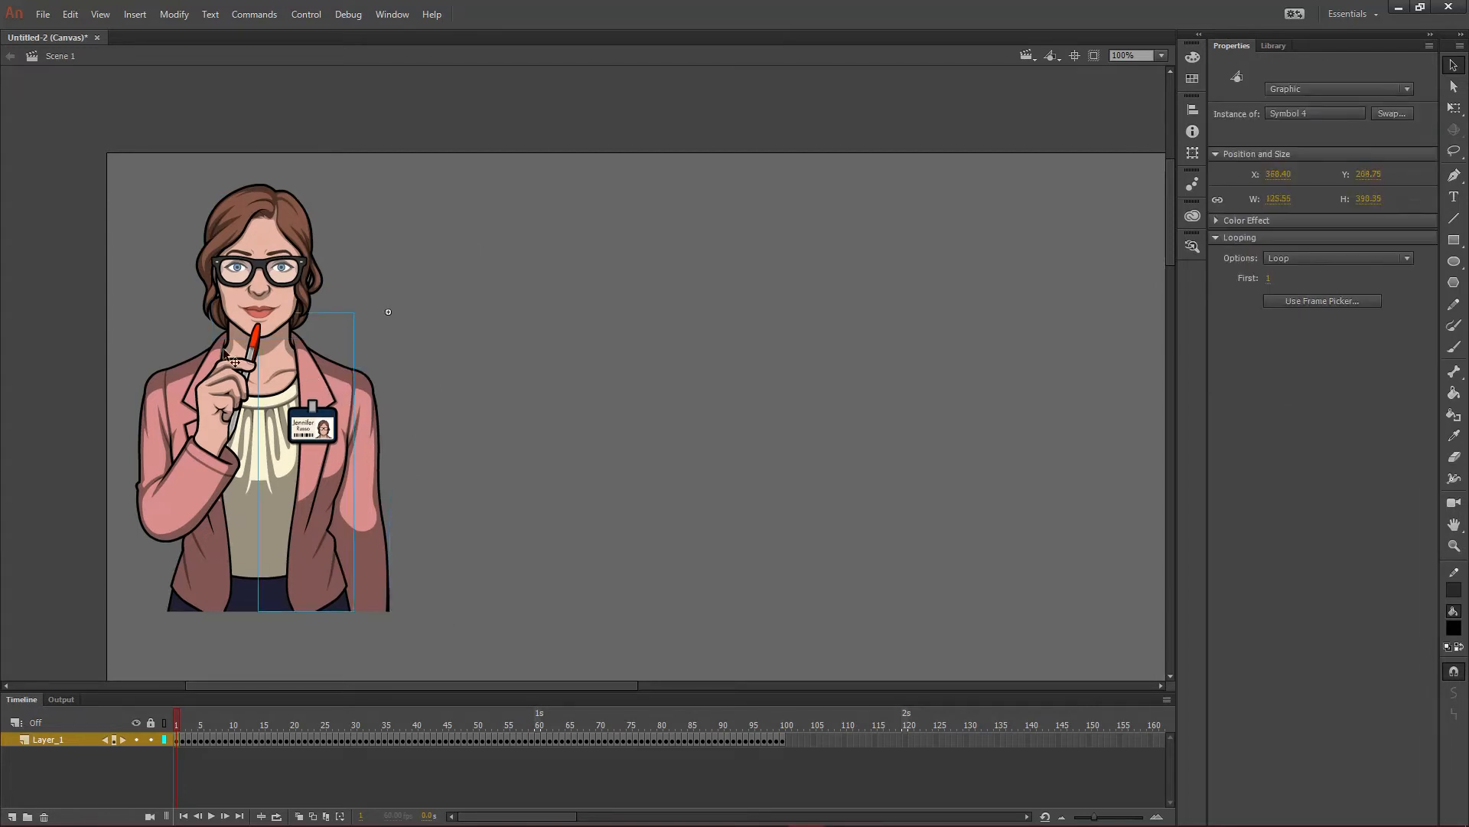
pyautogui.click(268, 305)
pyautogui.click(304, 475)
pyautogui.click(494, 256)
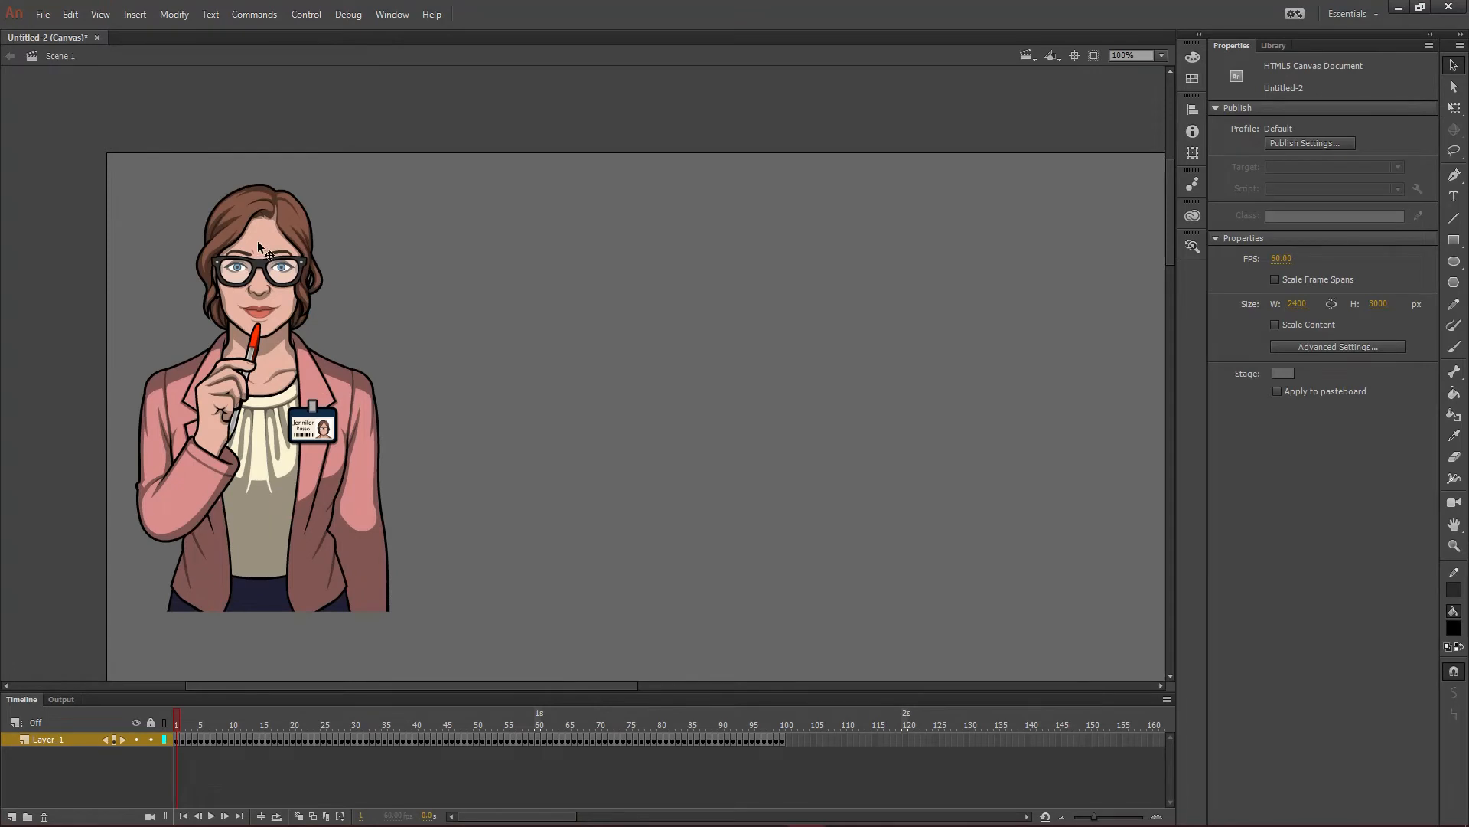
# - Try moving the character's face and raised arm onto the empty stage area, undoing each move
pyautogui.moveTo(257, 242); pyautogui.dragTo(686, 246)
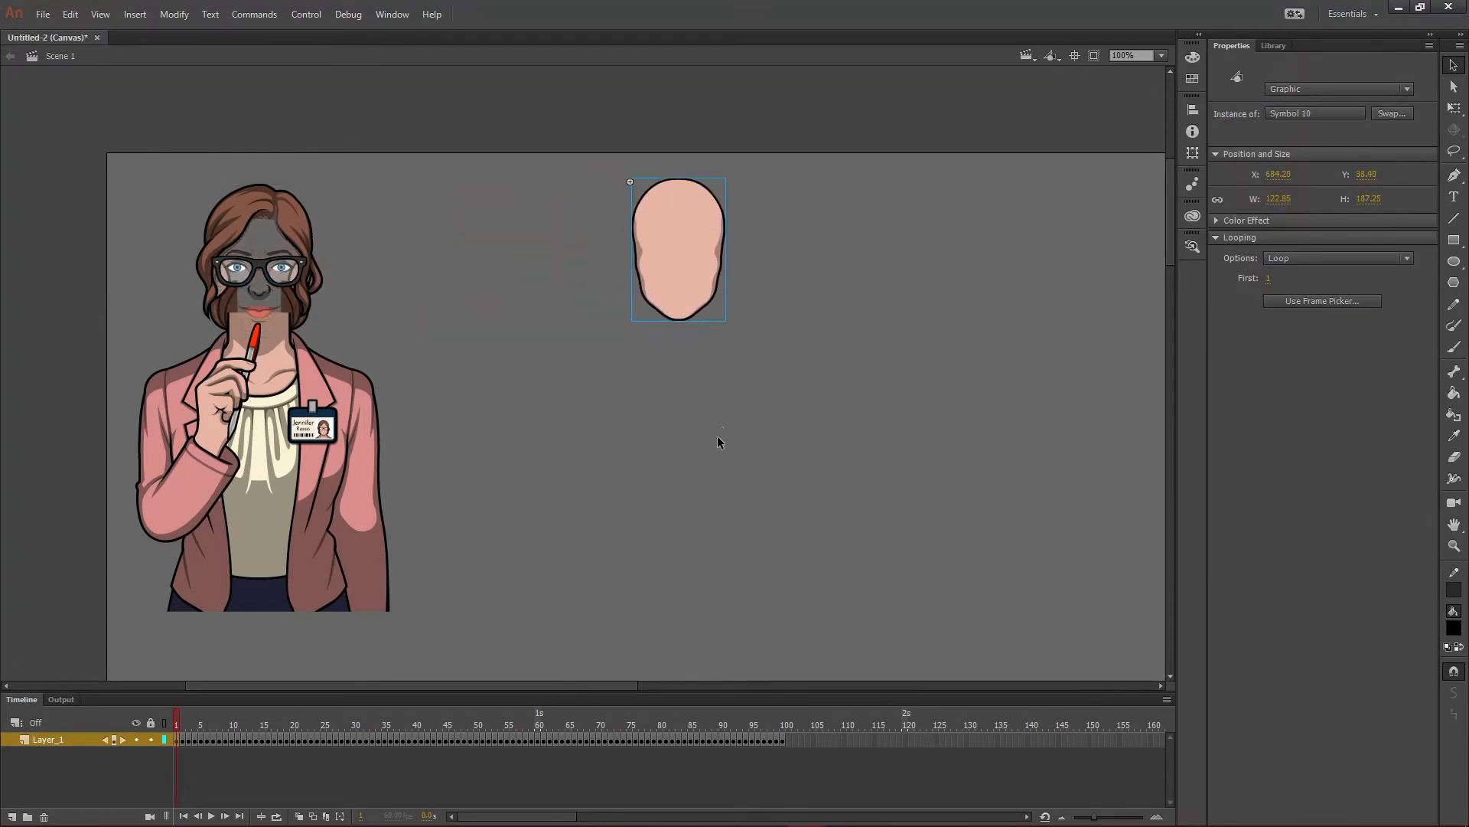
pyautogui.hotkey('ctrl', 'z')
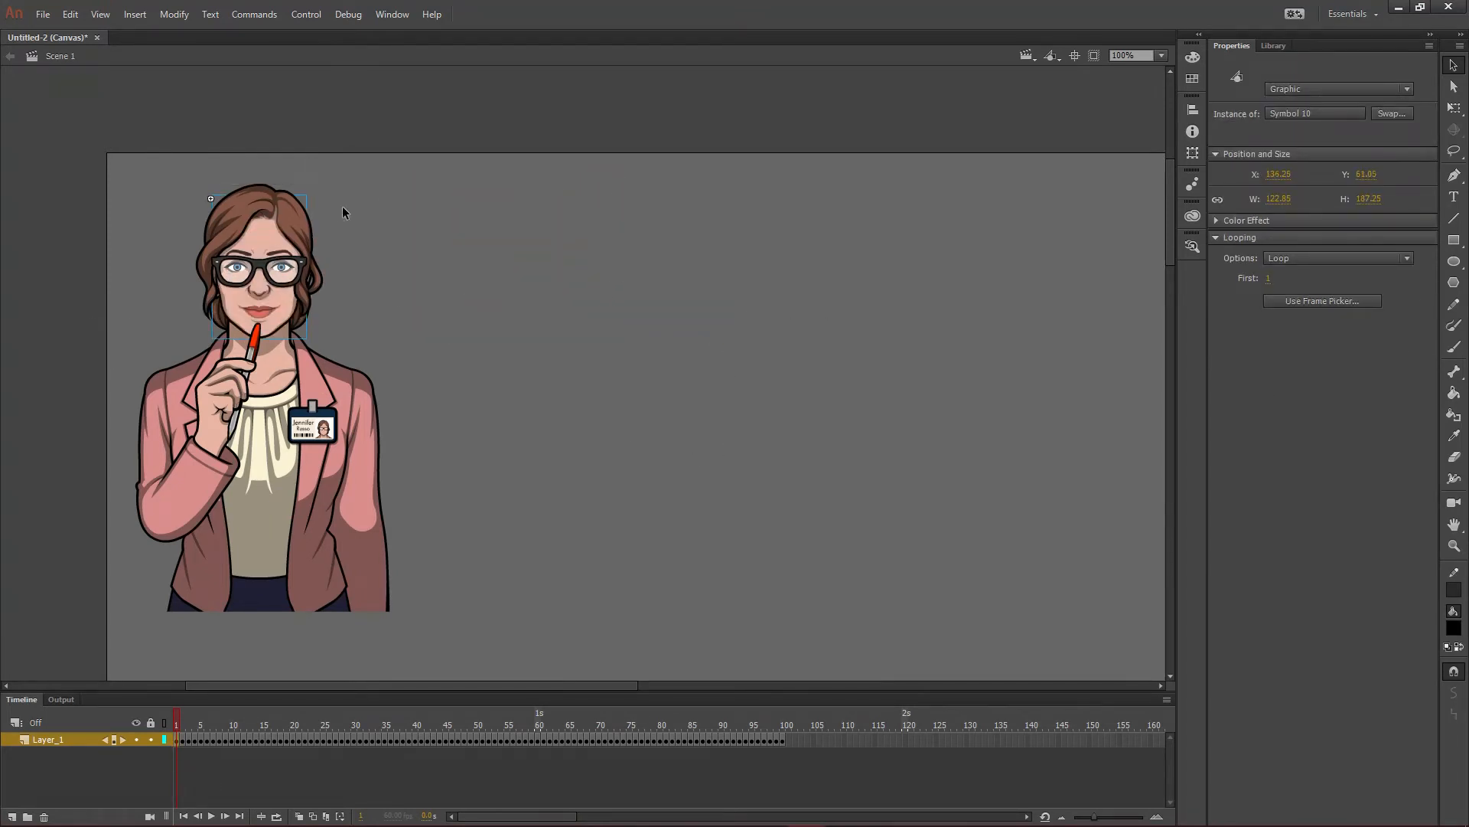
pyautogui.click(912, 317)
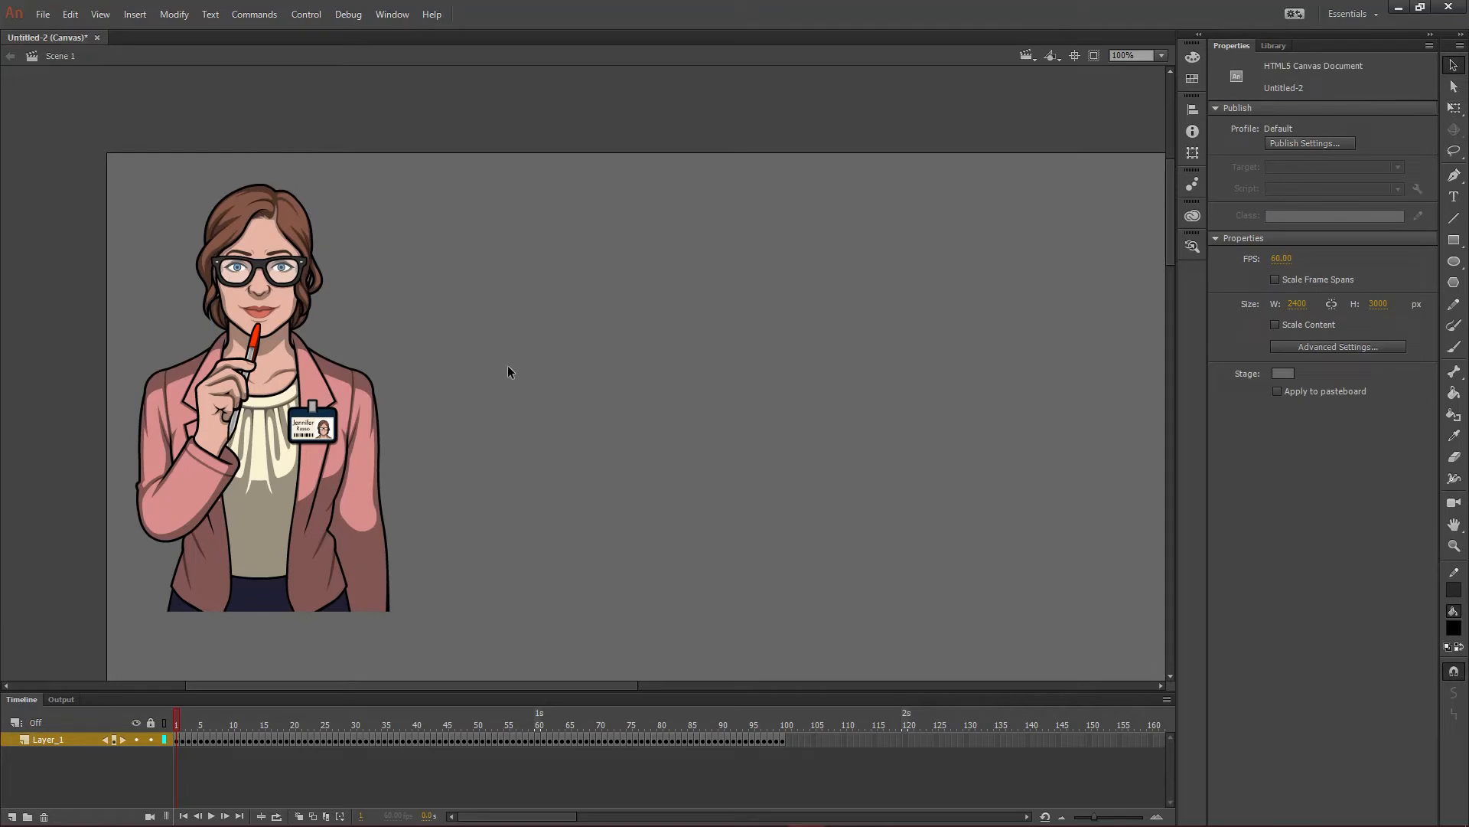
pyautogui.moveTo(238, 412); pyautogui.dragTo(594, 321)
pyautogui.hotkey('ctrl', 'z')
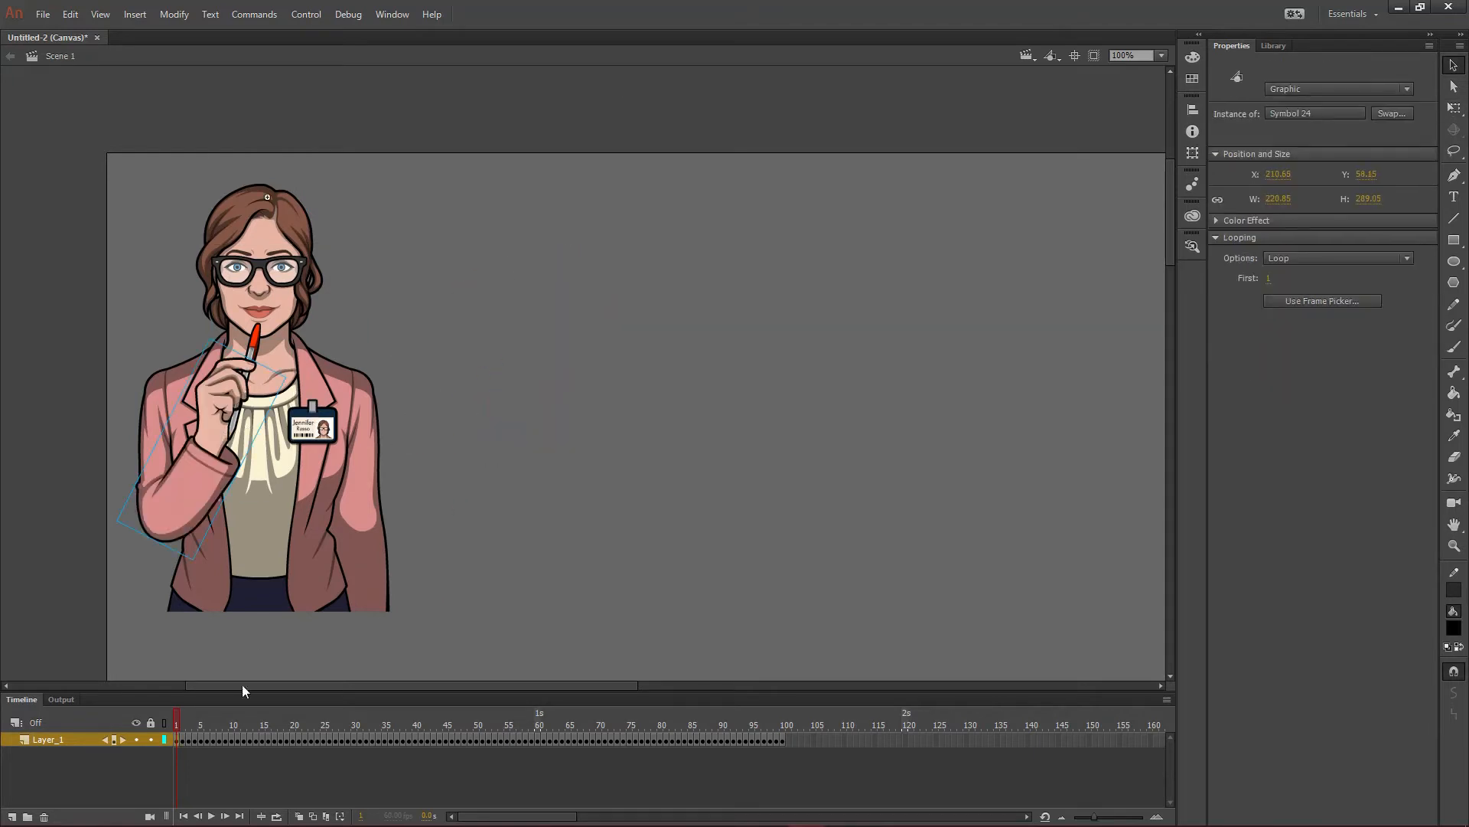
# - Go to frame 18, try deleting the hand on the character's chest, and undo back to the first frame
pyautogui.moveTo(180, 713); pyautogui.dragTo(278, 709)
pyautogui.click(230, 431)
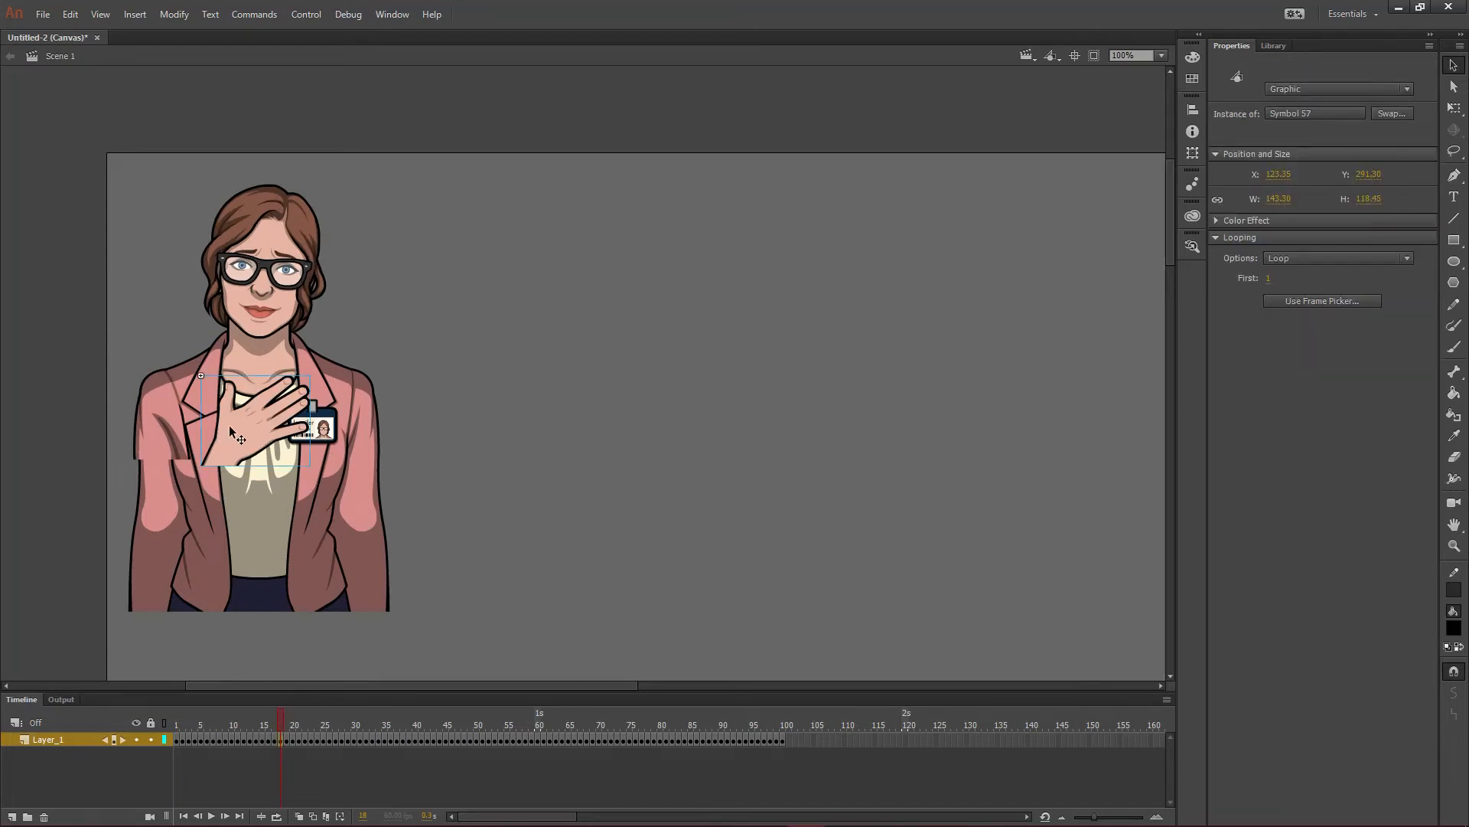
pyautogui.press('Delete')
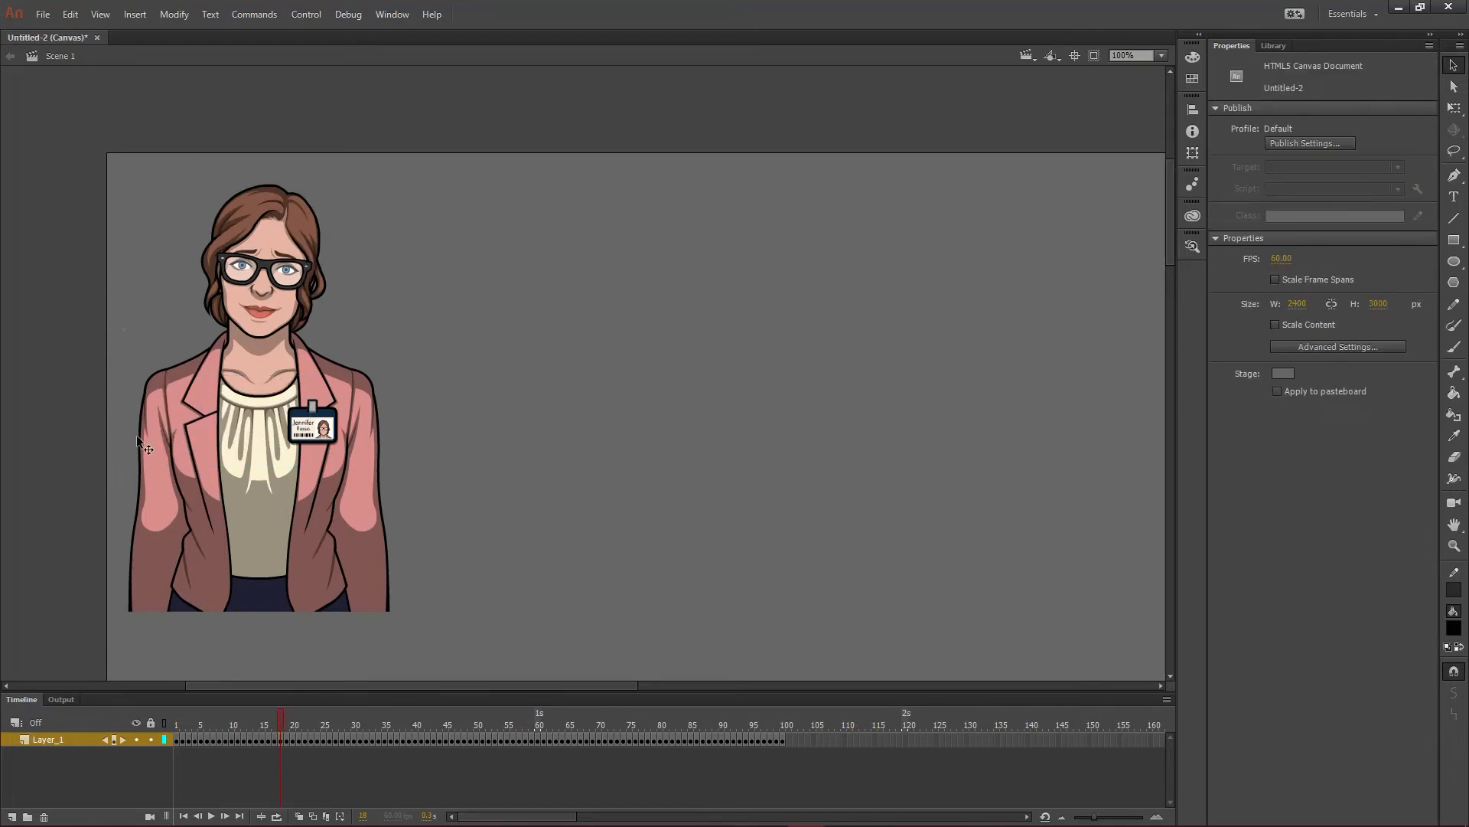
pyautogui.hotkey('ctrl', 'z')
pyautogui.hotkey('ctrl', 'z')
pyautogui.hotkey('ctrl', 'z')
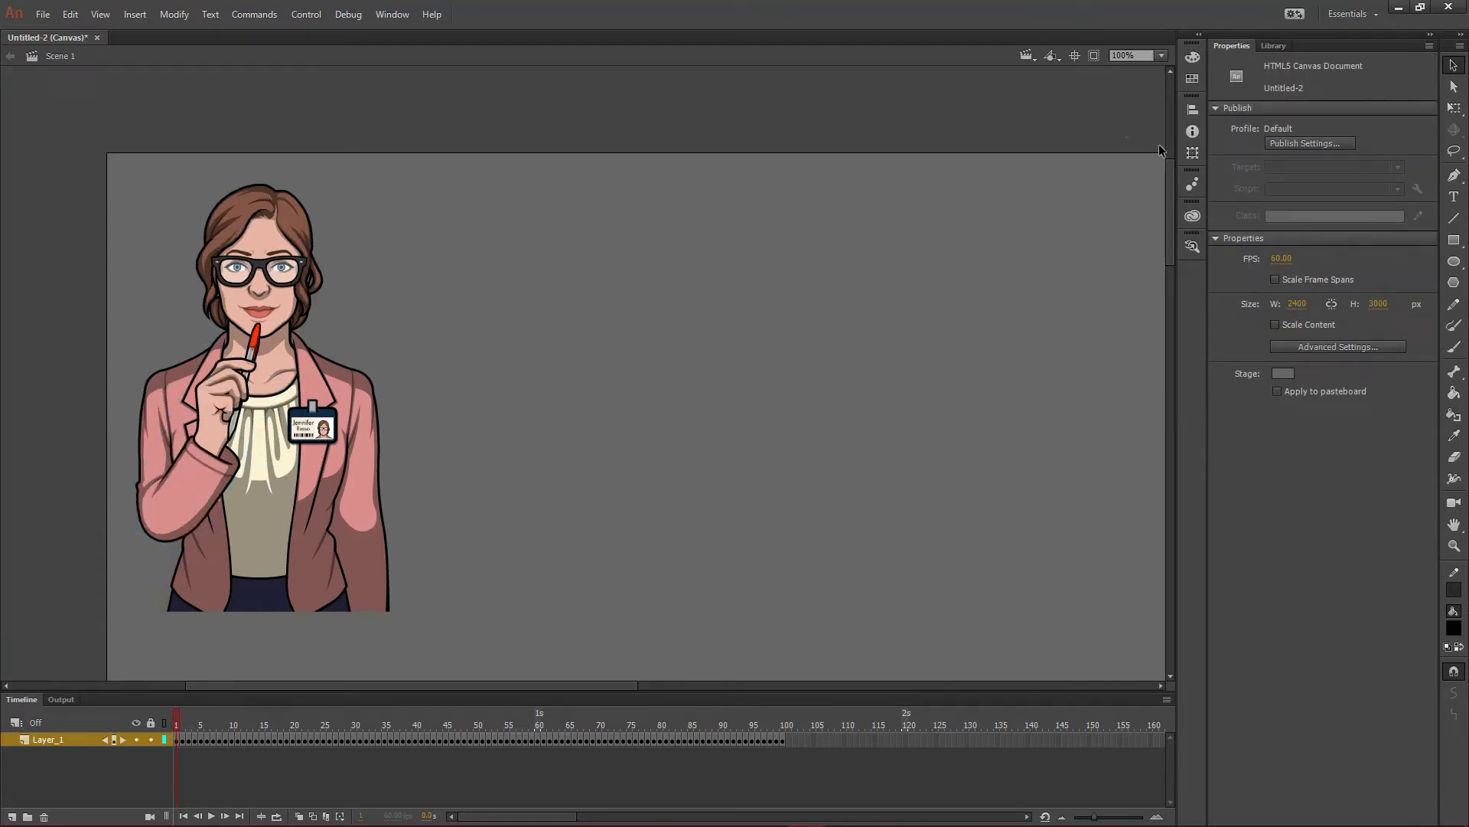
# - Select all parts of the character and enlarge them together with Free Transform to about 1447 by 2347 px
pyautogui.scroll(-9, 895, 305)
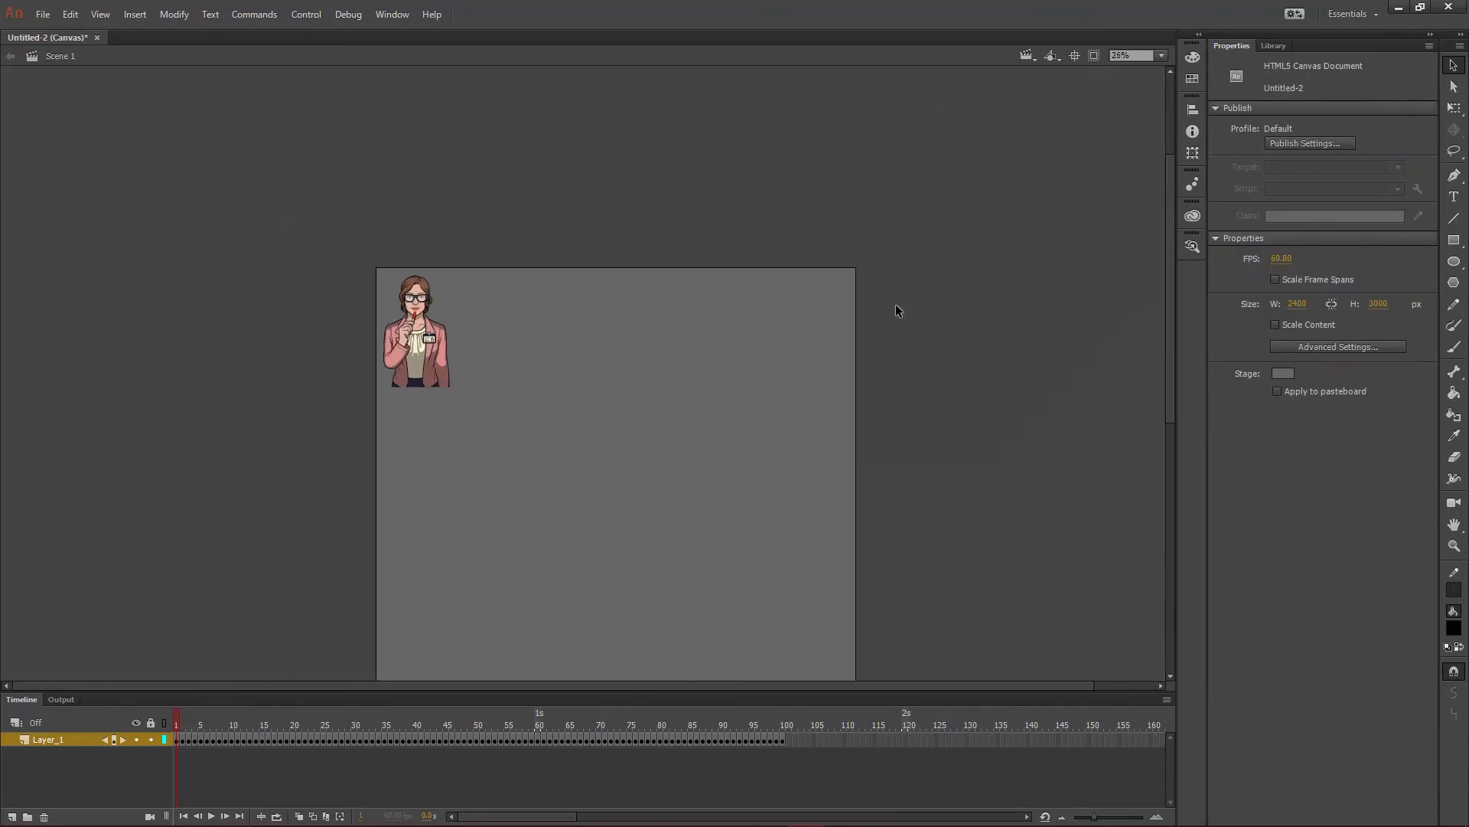
pyautogui.scroll(4, 652, 439)
pyautogui.scroll(-2, 597, 423)
pyautogui.scroll(-2, 597, 422)
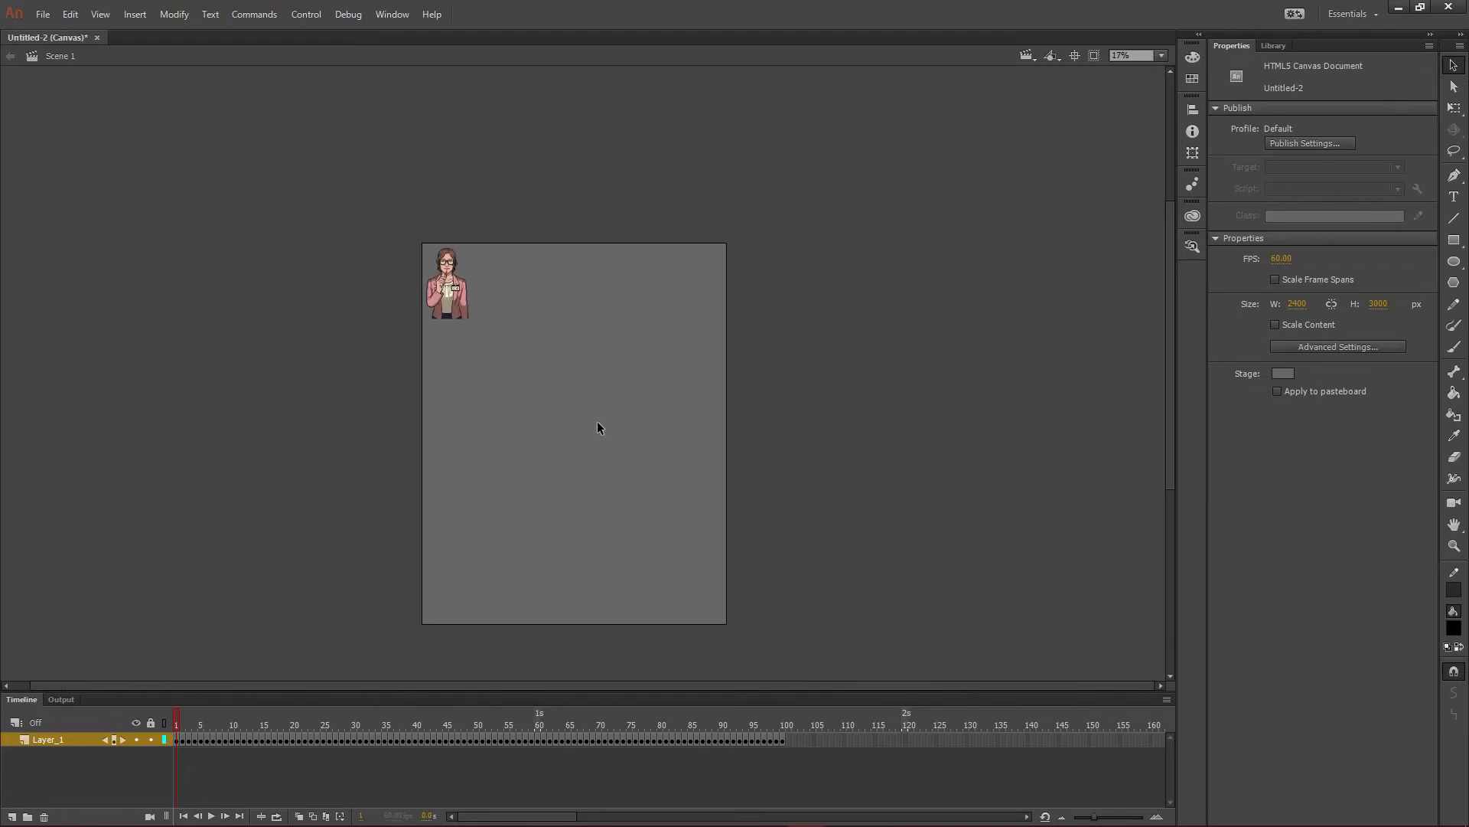
pyautogui.scroll(2, 596, 423)
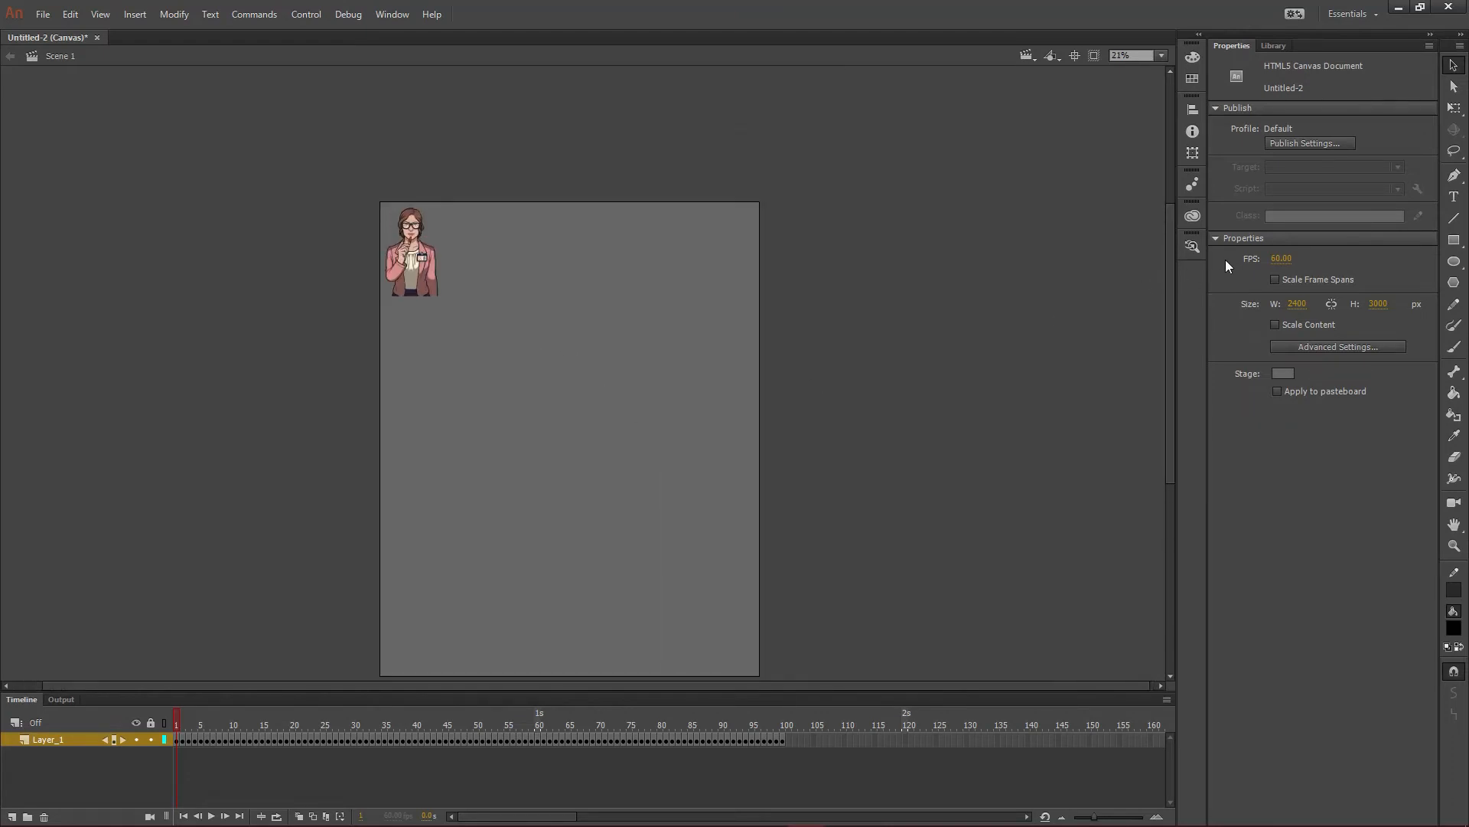
pyautogui.click(1454, 108)
pyautogui.hotkey('ctrl', 'a')
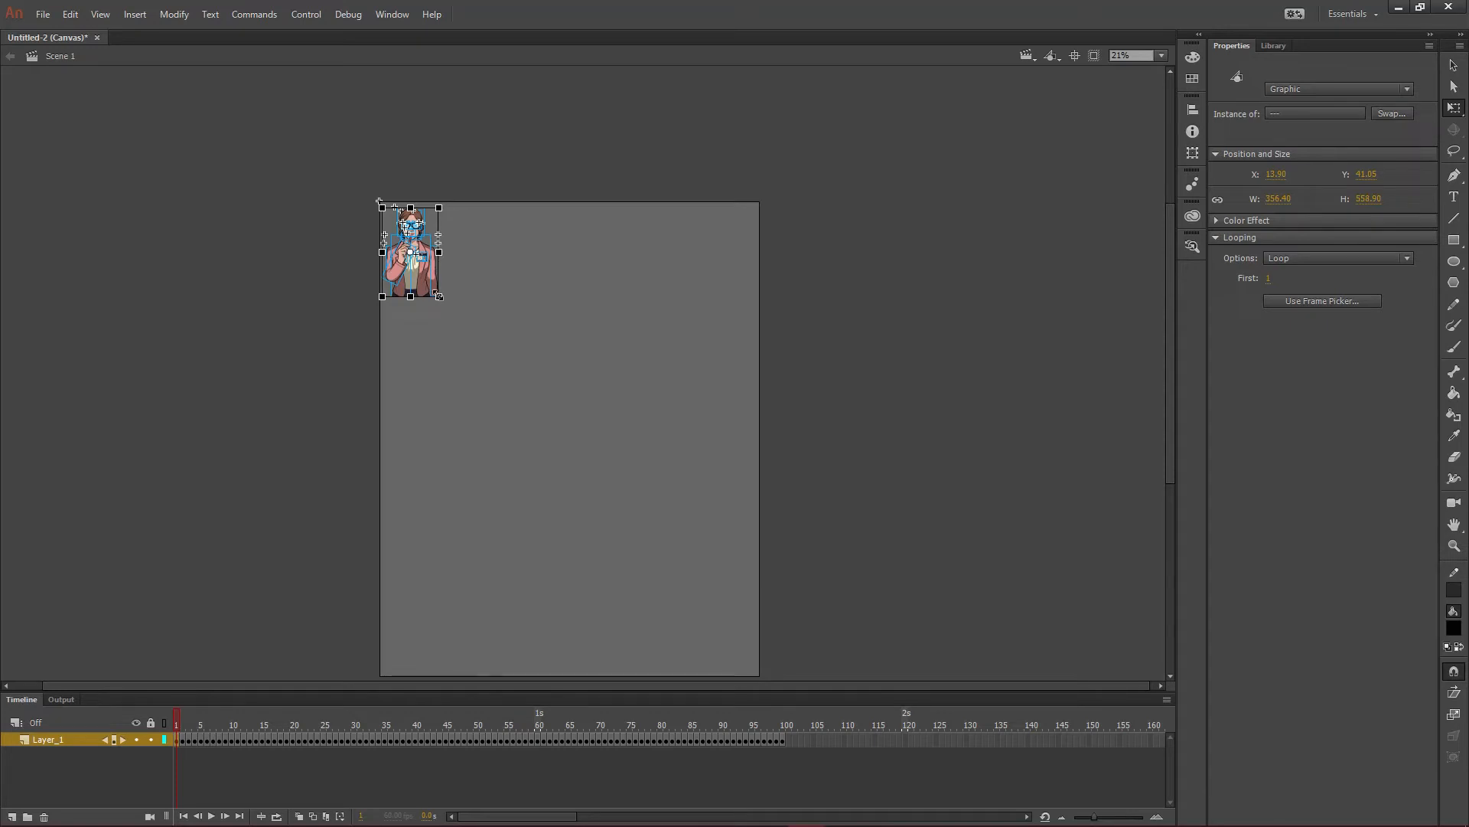
pyautogui.moveTo(459, 318); pyautogui.dragTo(591, 518)
pyautogui.hotkey('ctrl', 'z')
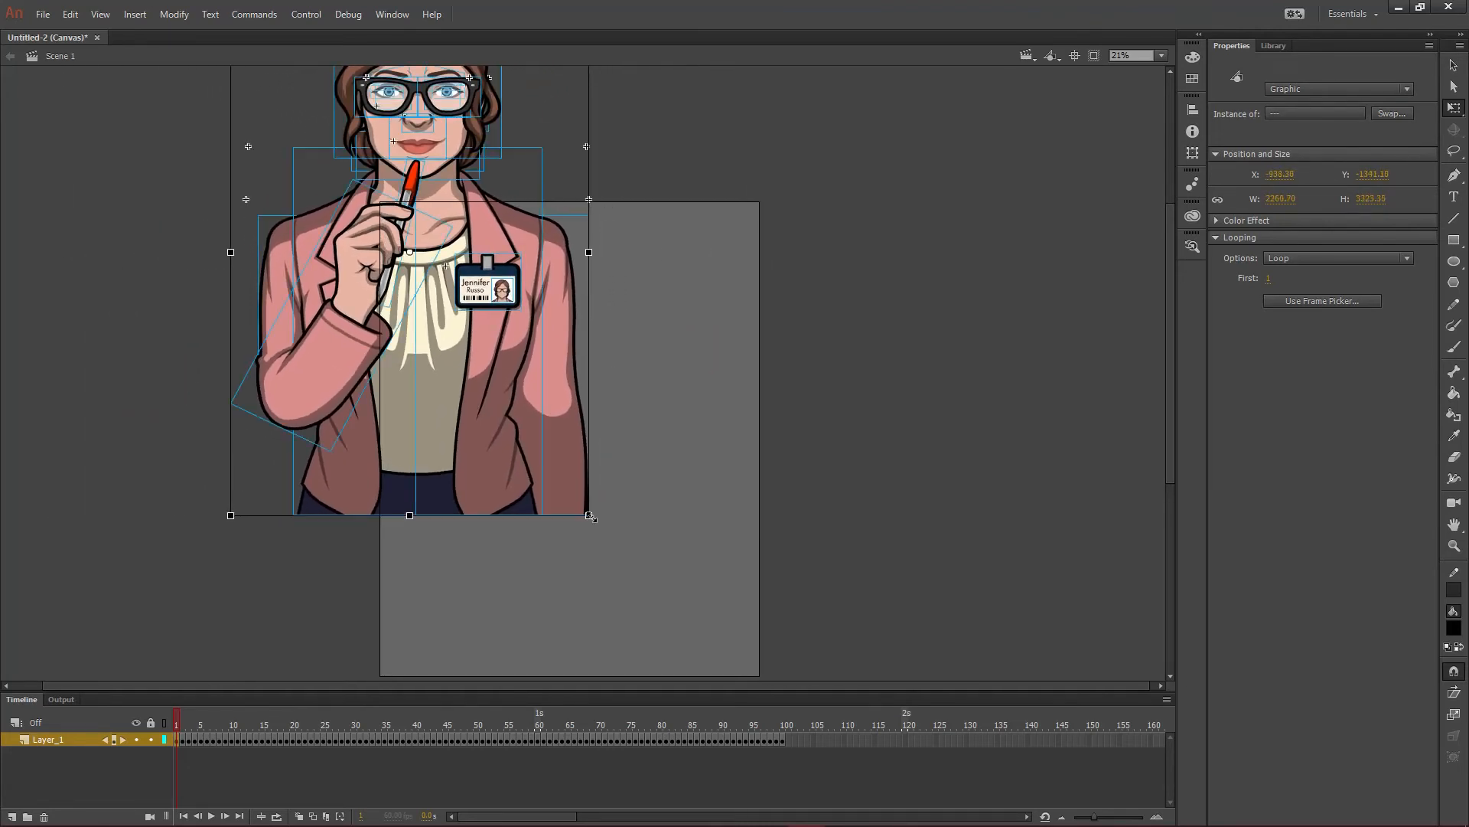
pyautogui.hotkey('ctrl', 'z')
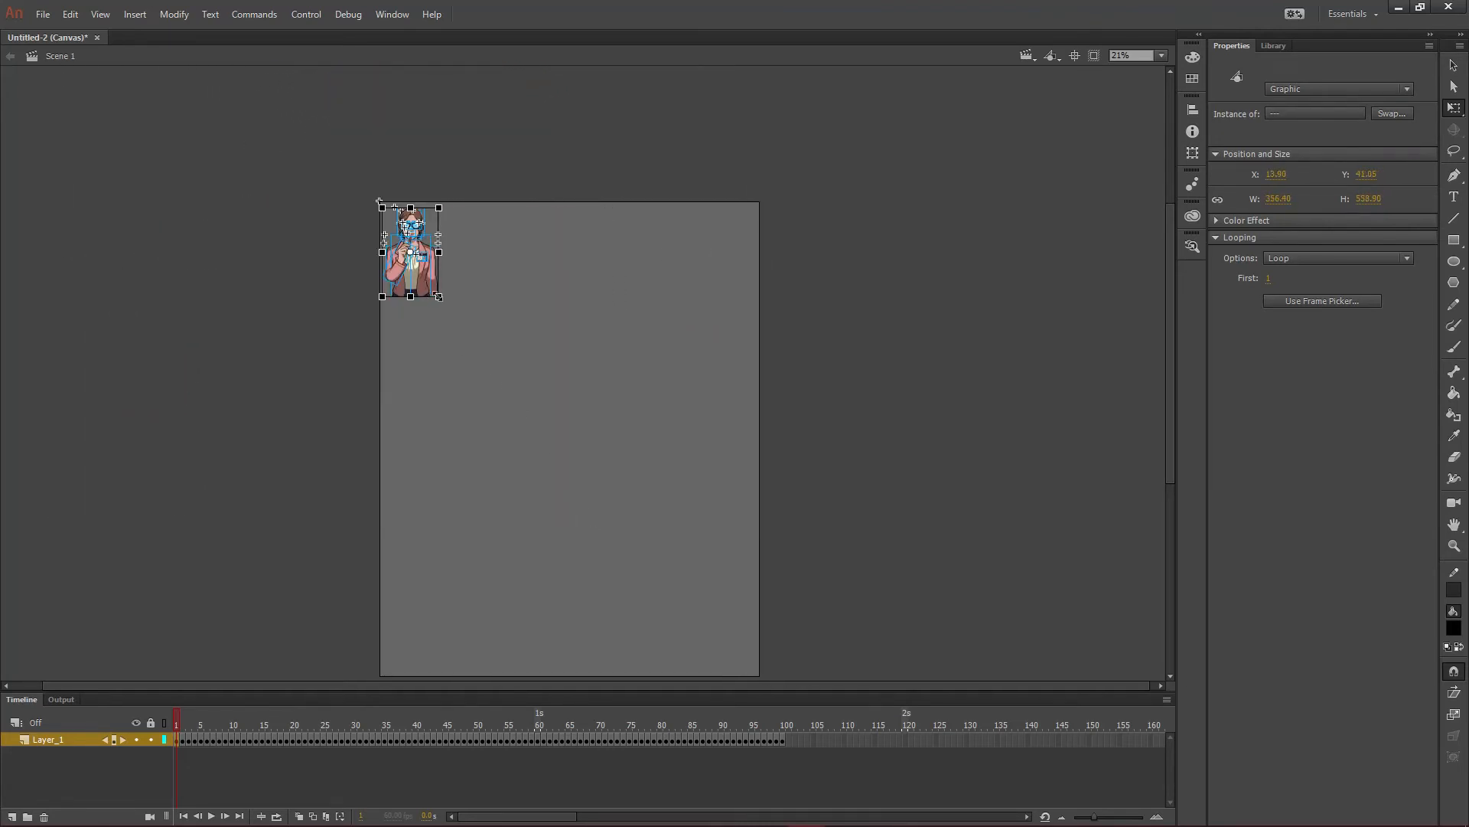
pyautogui.moveTo(438, 296); pyautogui.dragTo(528, 438)
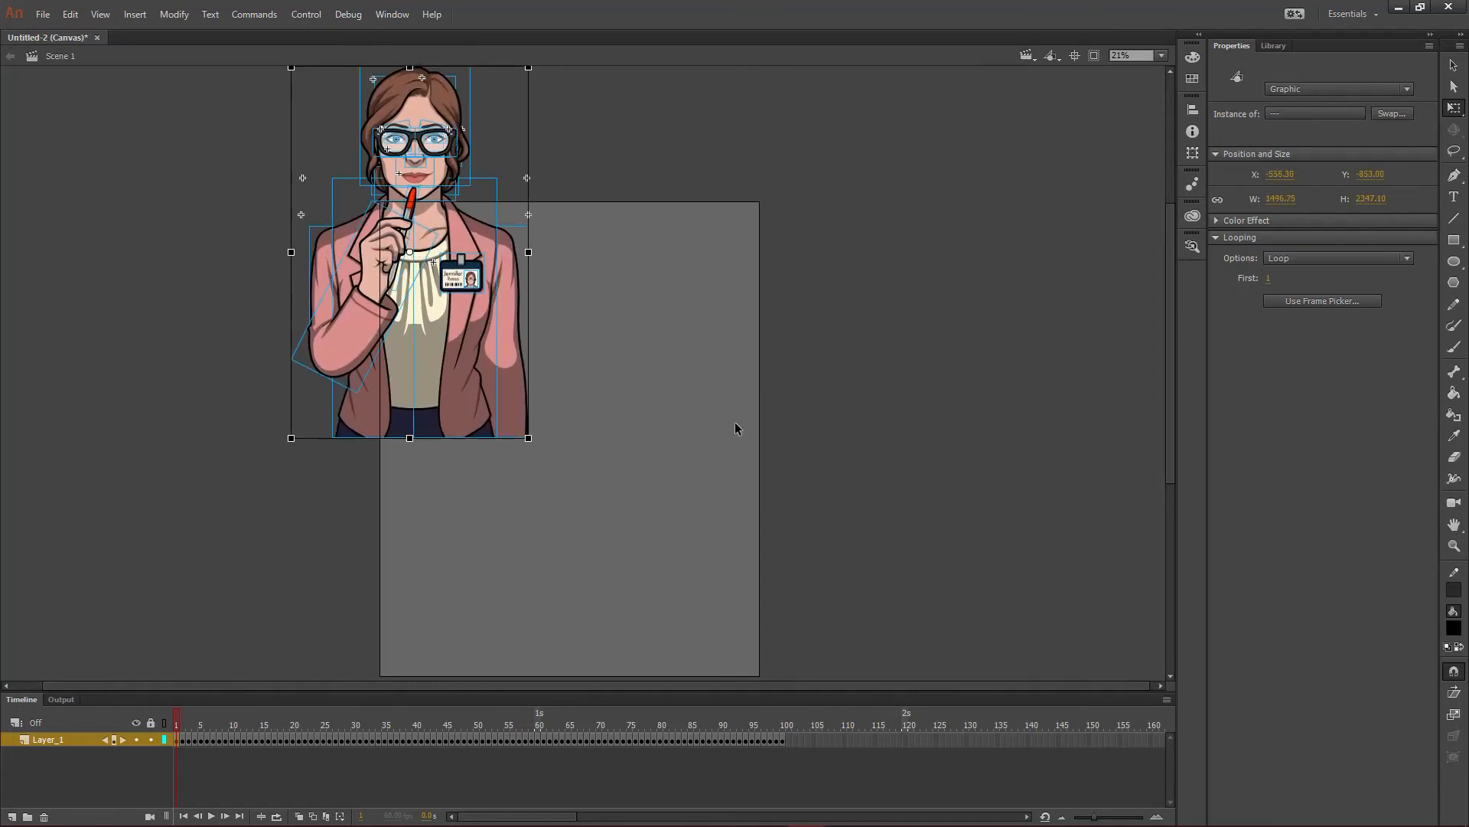
pyautogui.click(1018, 392)
# - Resize the stage to match its contents in the advanced document settings
pyautogui.click(1296, 347)
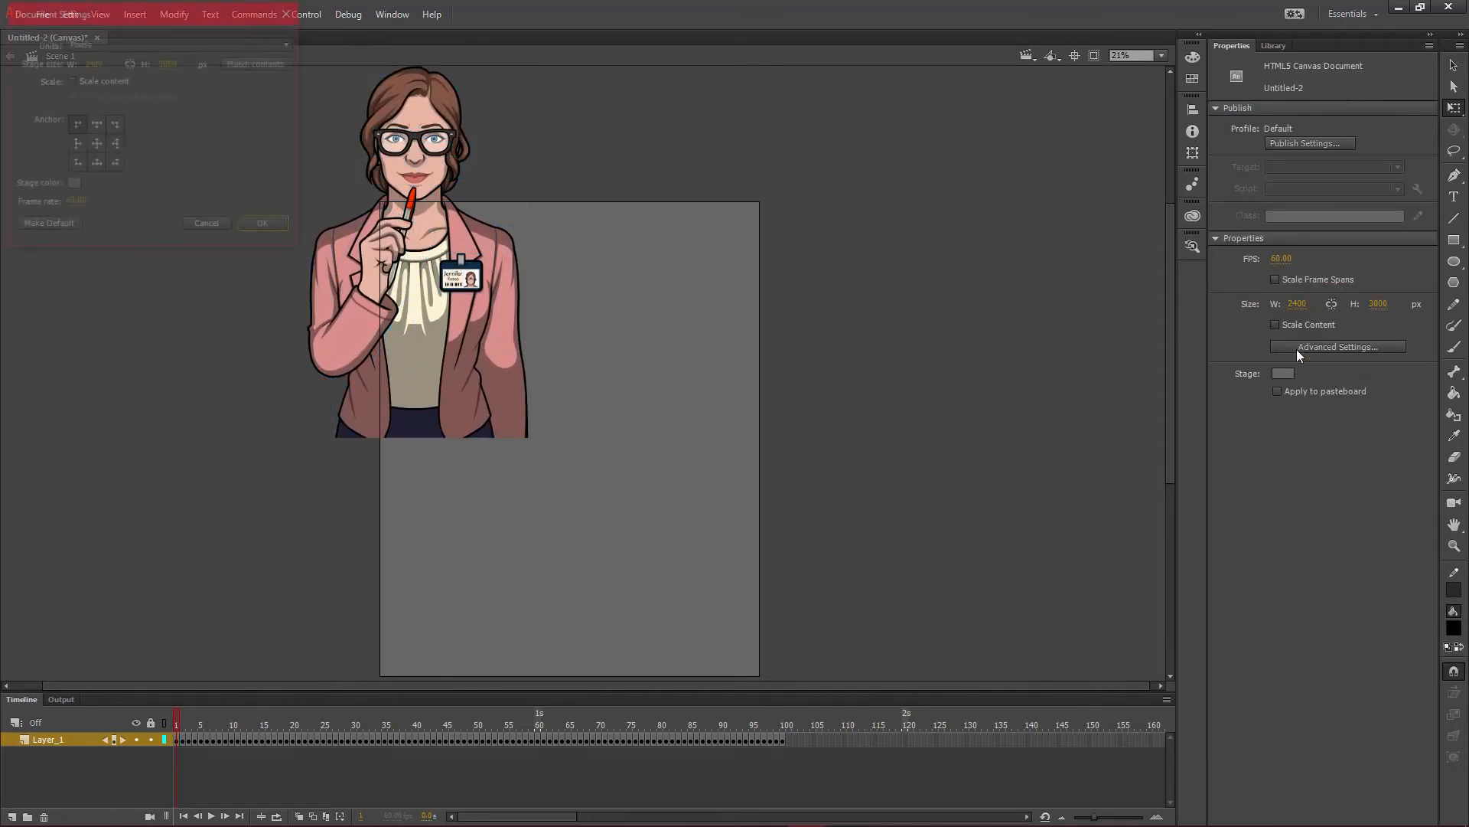
pyautogui.click(272, 62)
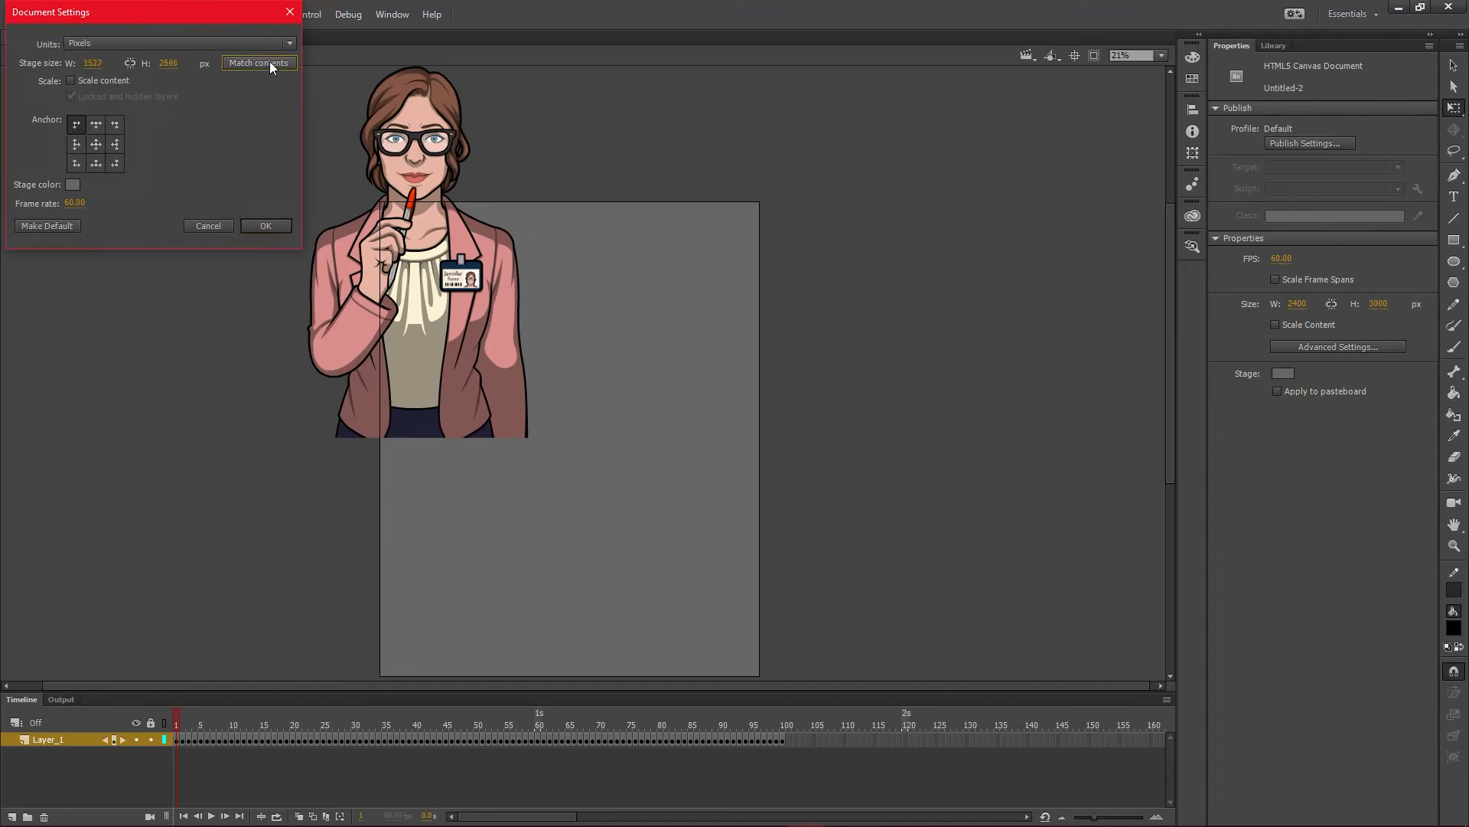
pyautogui.click(266, 224)
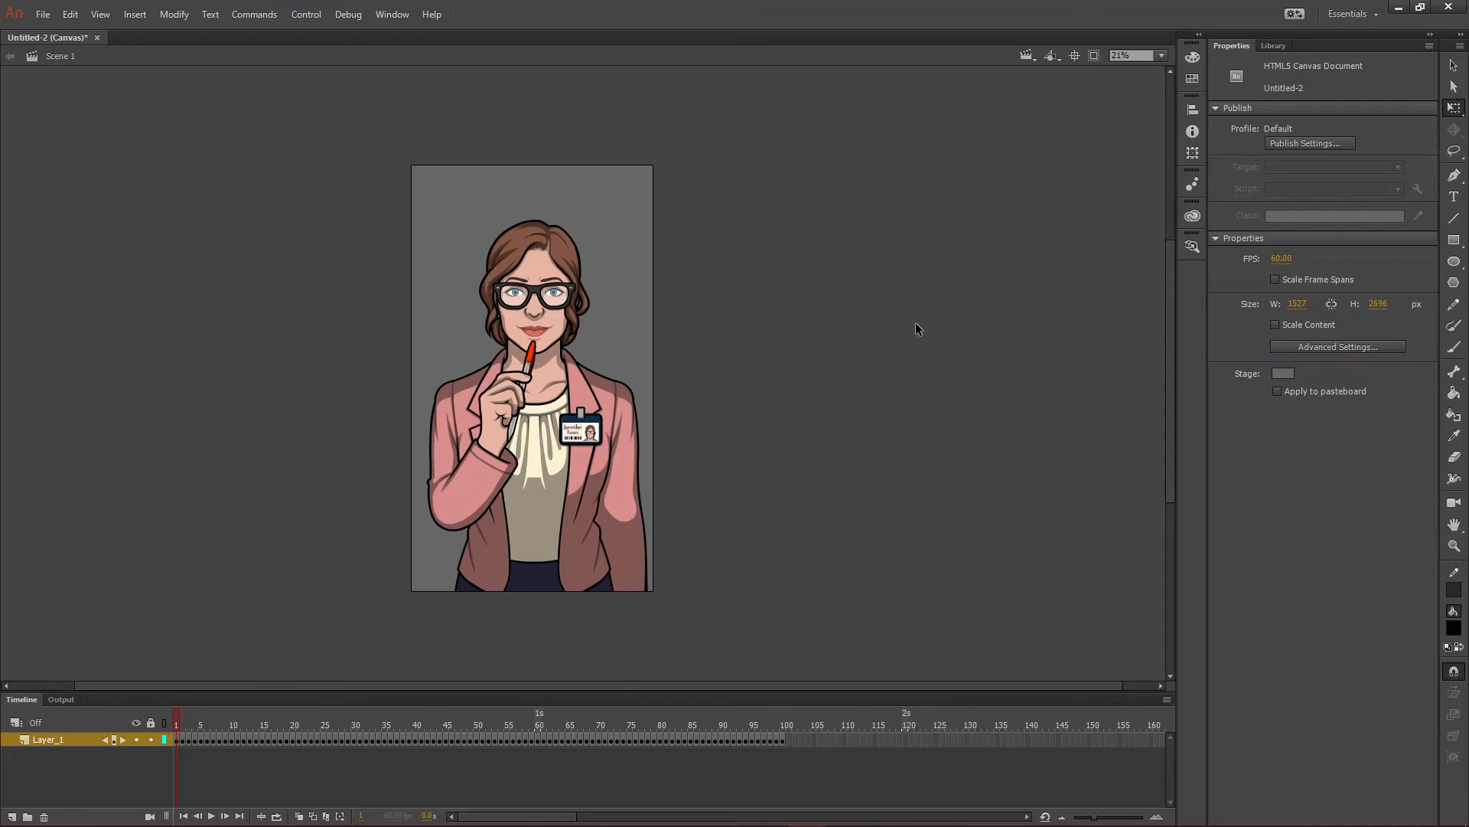
# - Start an image export of the current frame and look over the character in the export preview
pyautogui.click(43, 14)
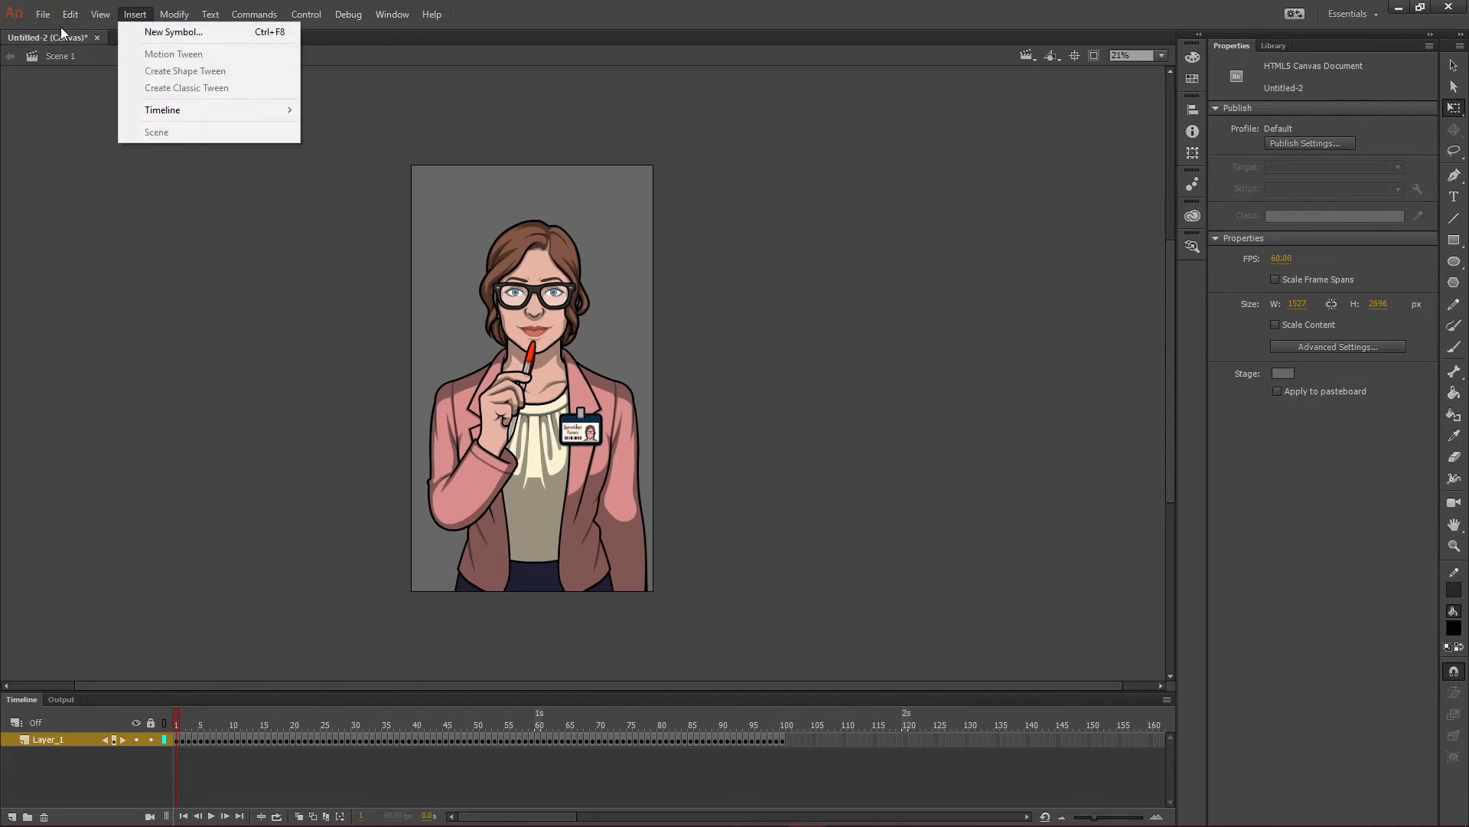
pyautogui.moveTo(42, 13)
pyautogui.moveTo(171, 266)
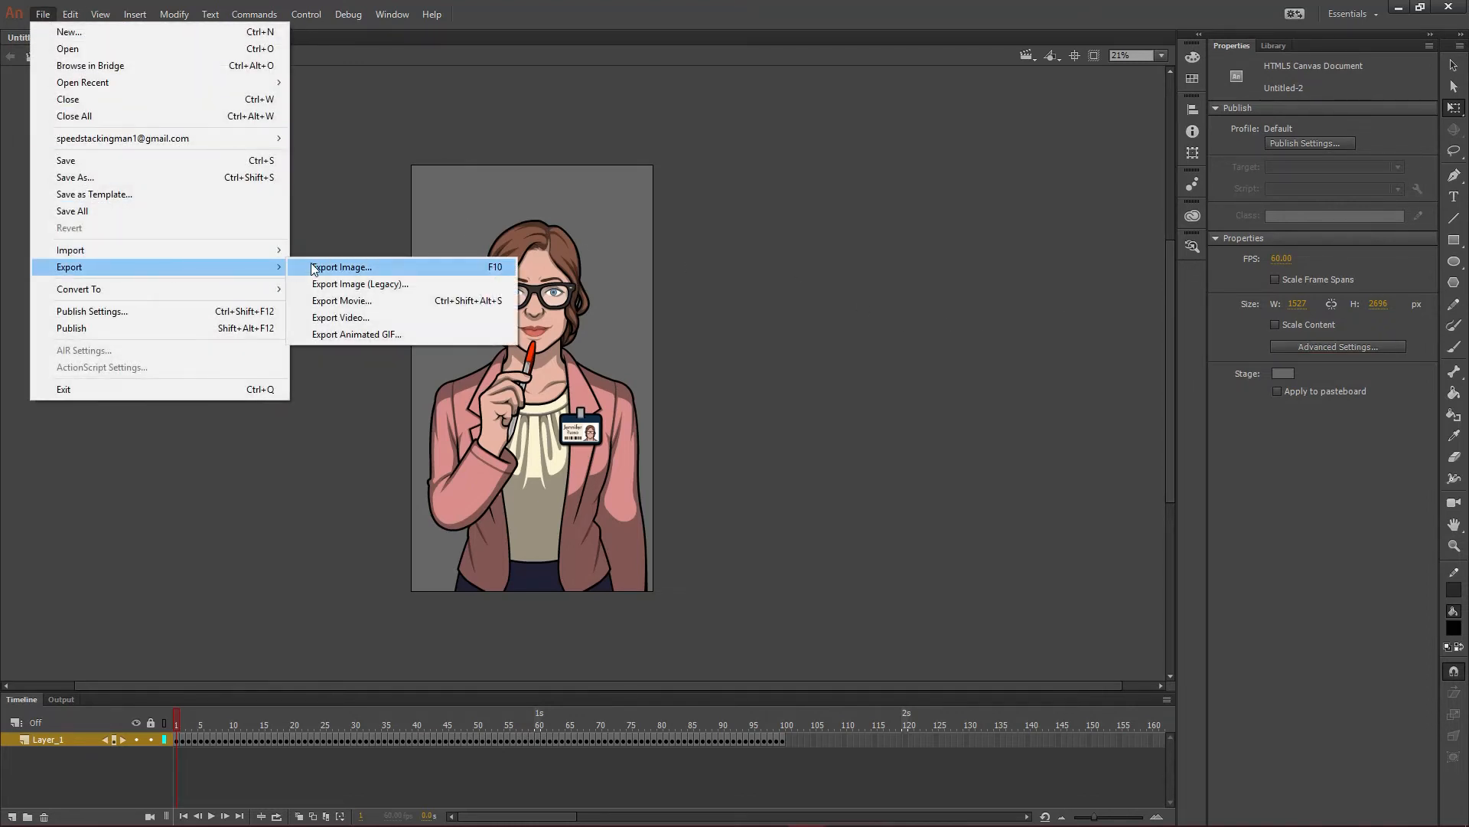
pyautogui.click(341, 267)
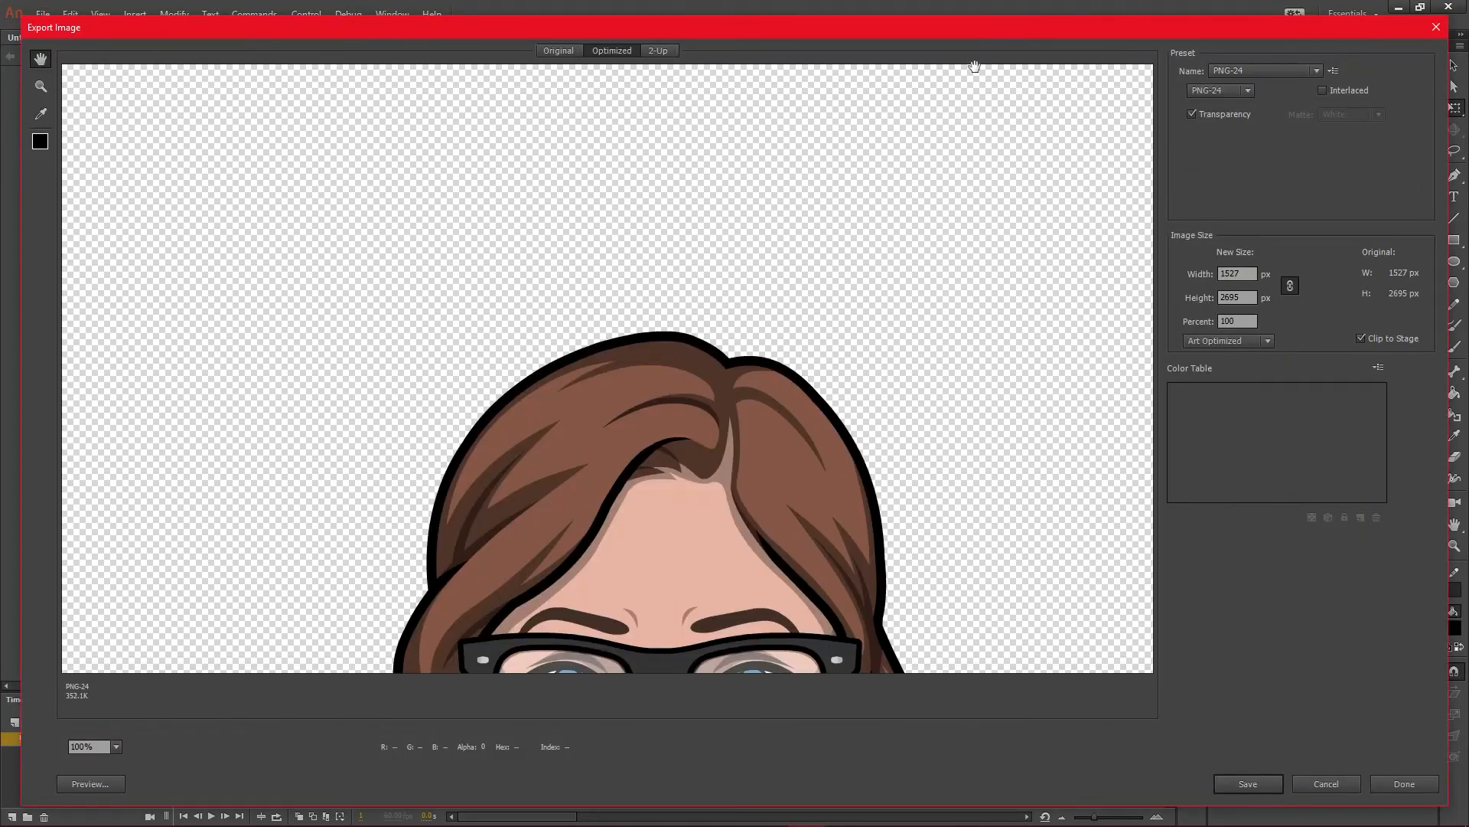
pyautogui.moveTo(849, 436); pyautogui.dragTo(920, 6)
pyautogui.moveTo(907, 451); pyautogui.dragTo(865, 4)
pyautogui.moveTo(811, 566); pyautogui.dragTo(743, 823)
pyautogui.moveTo(715, 411); pyautogui.dragTo(788, 771)
pyautogui.moveTo(745, 380); pyautogui.dragTo(730, 669)
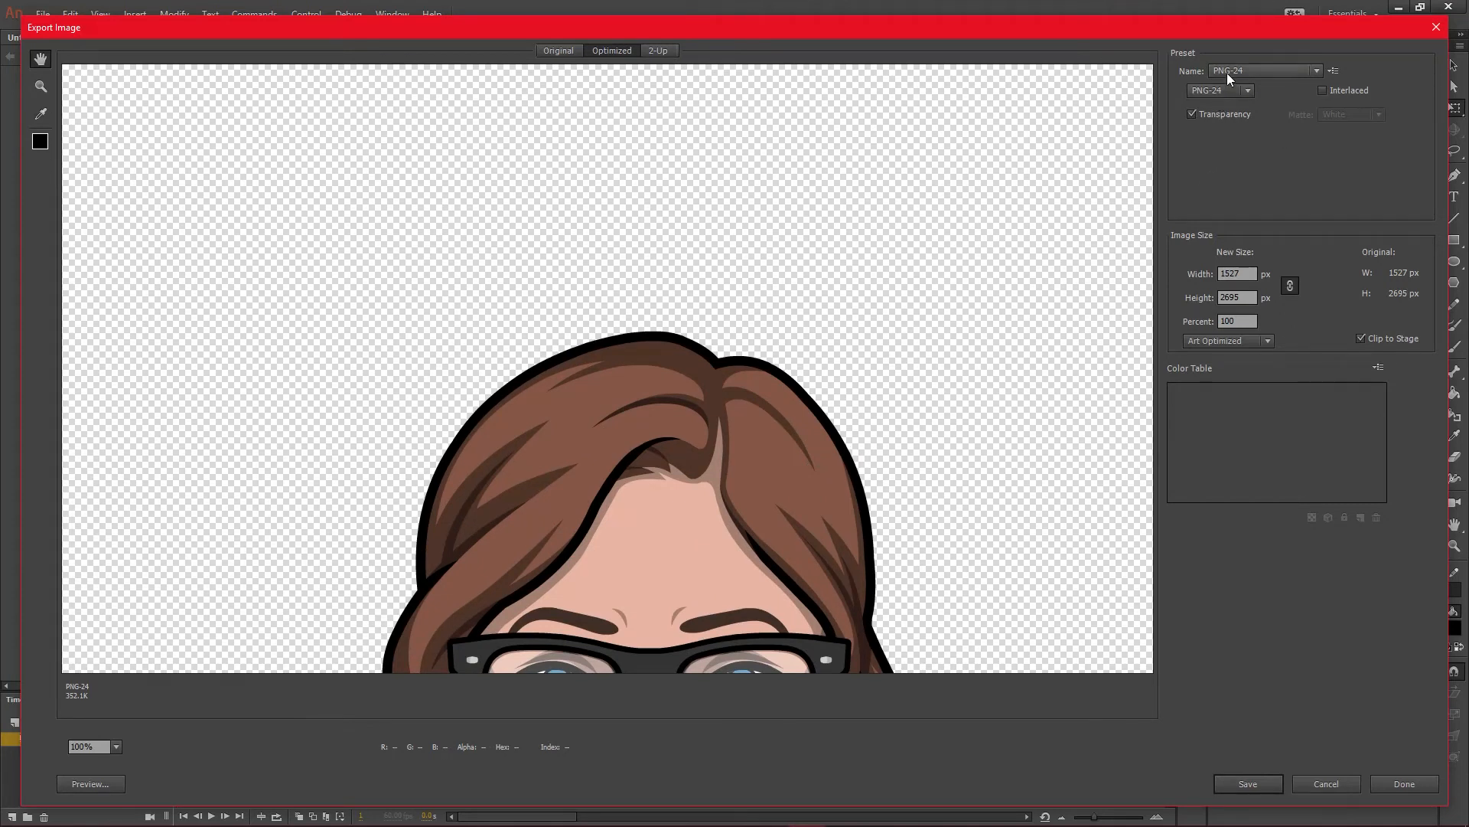
# - Compare the preview with and without transparency, keep it enabled, and save the PNG-24 image as russo in the photoshop needs folder
pyautogui.click(1190, 113)
pyautogui.click(1191, 114)
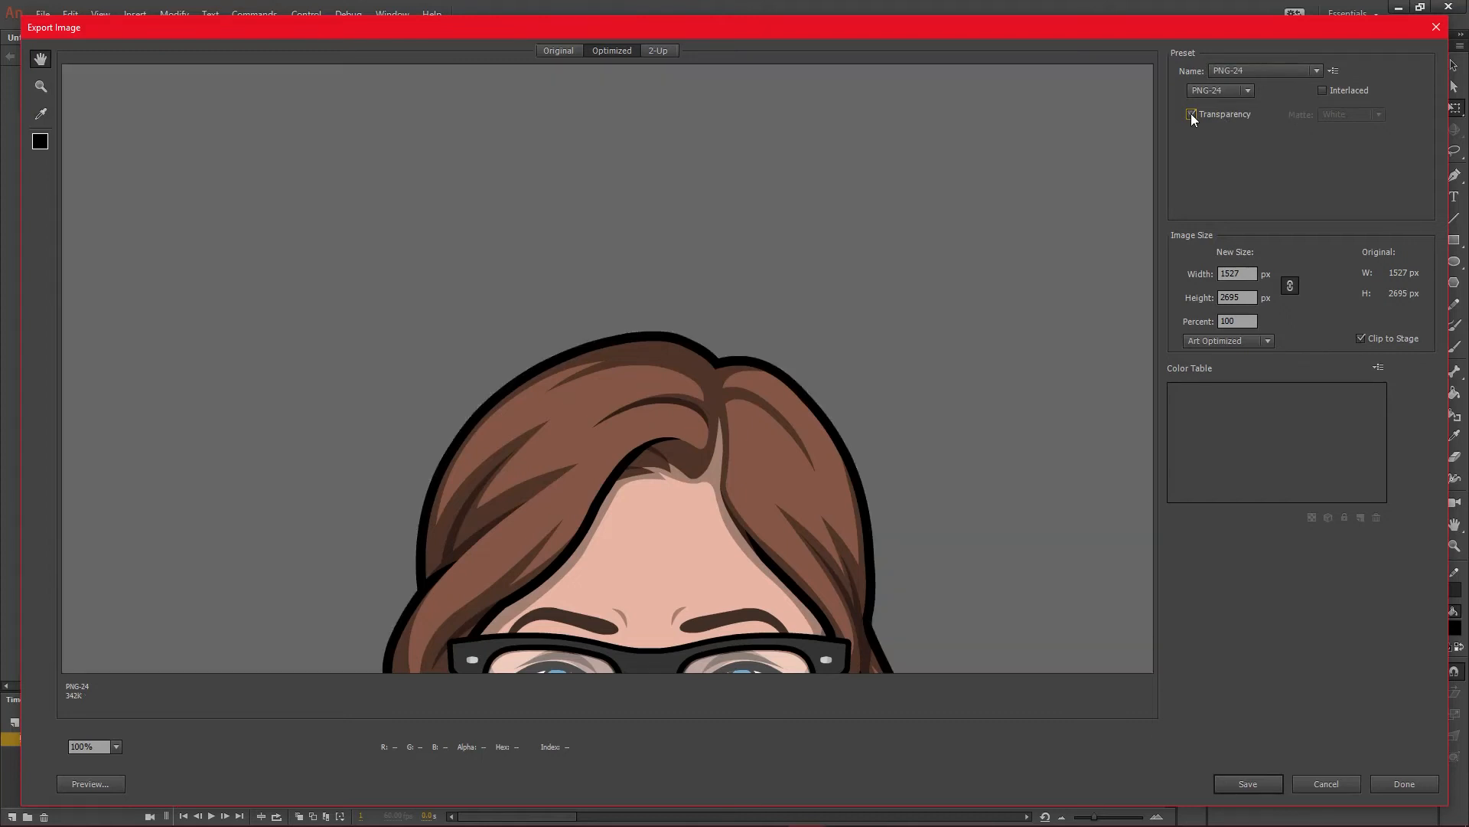
pyautogui.moveTo(863, 475); pyautogui.dragTo(829, 304)
pyautogui.moveTo(817, 512); pyautogui.dragTo(796, 228)
pyautogui.click(1229, 777)
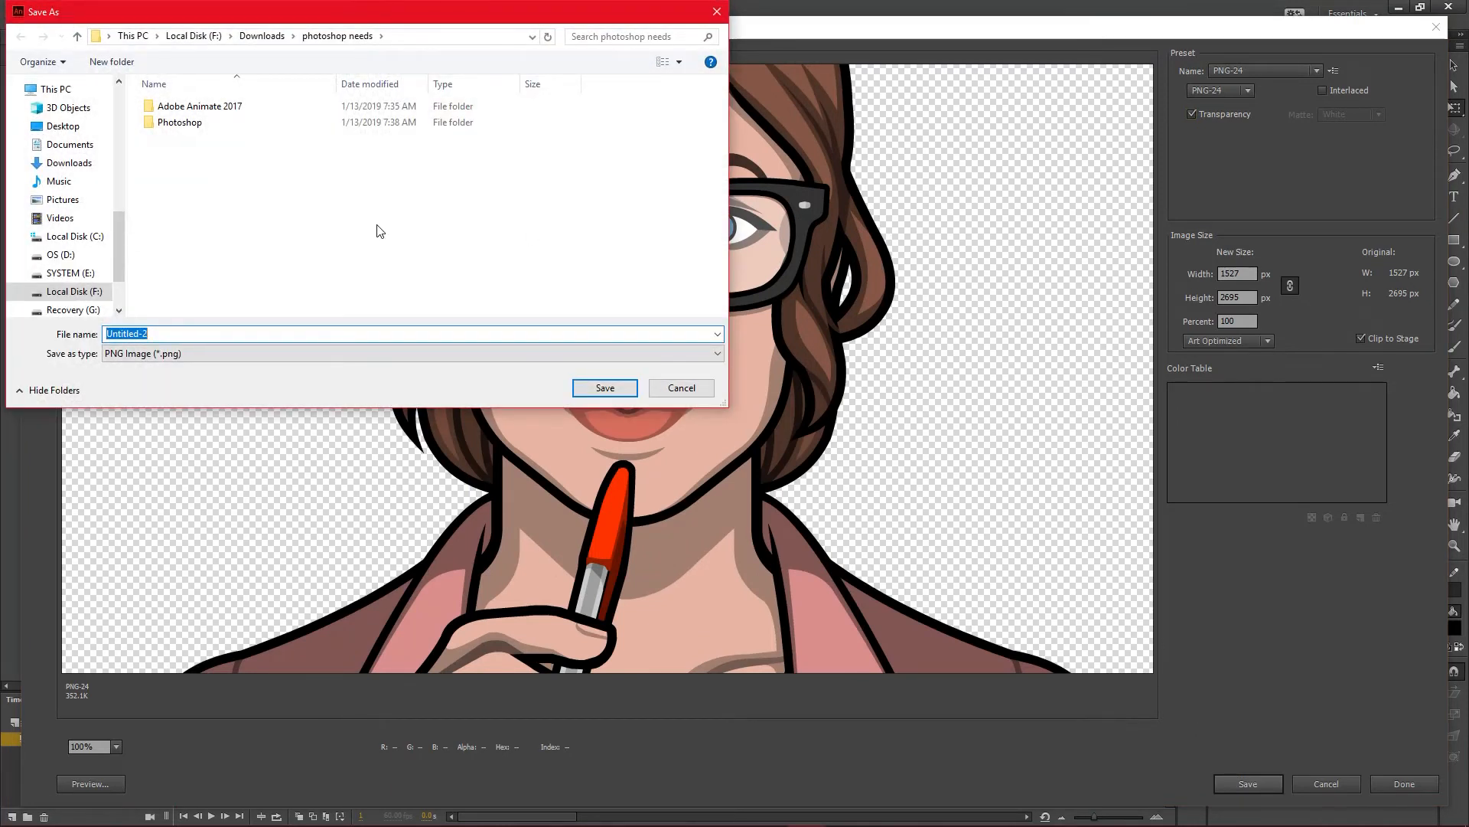
pyautogui.write('russo')
pyautogui.press('Return')
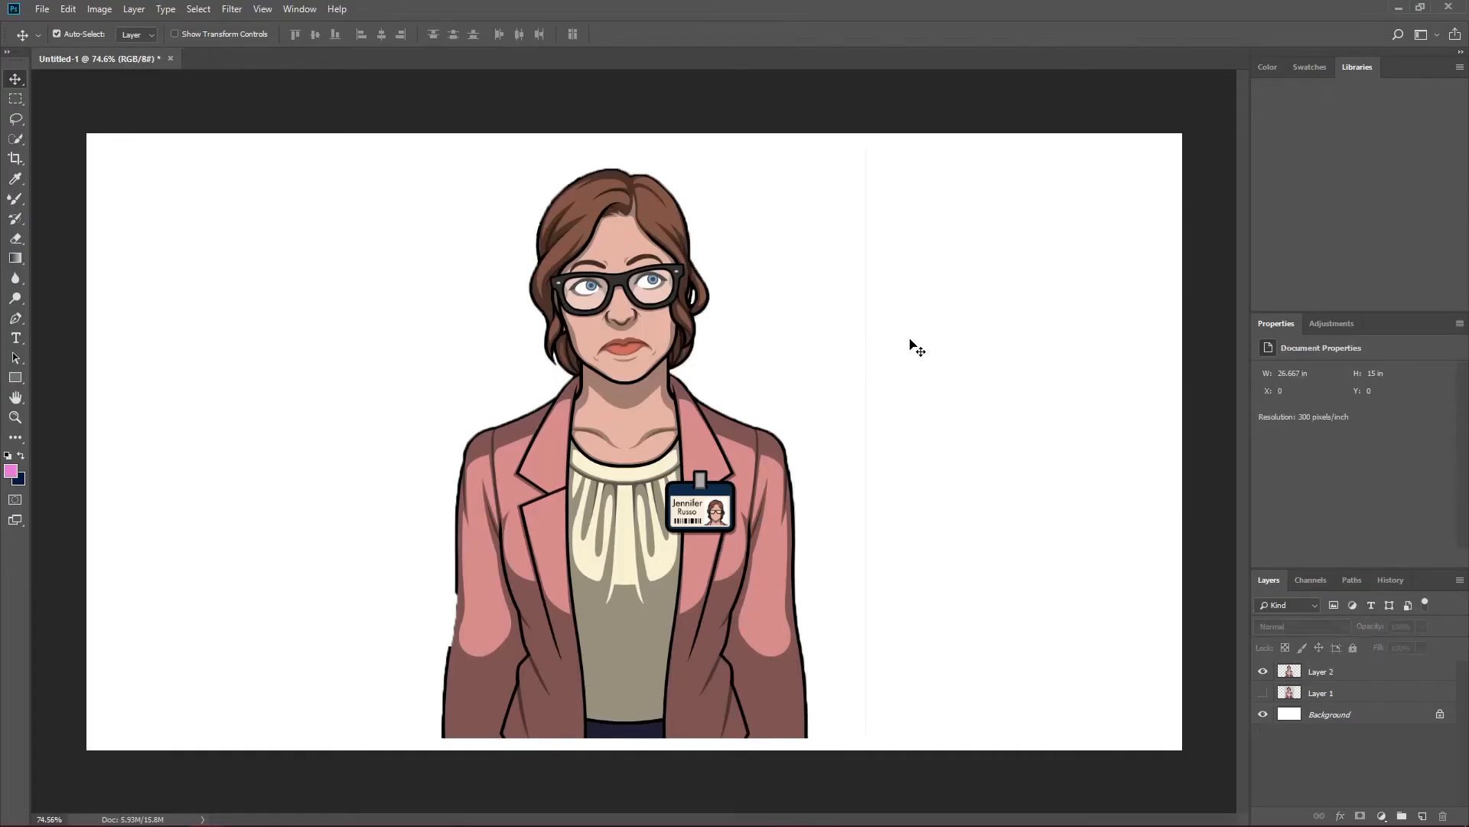
# - Switch to Photoshop, open russo.png from the photoshop needs folder, and copy the character into the Untitled-1 document
pyautogui.hotkey('ctrl', 'o')
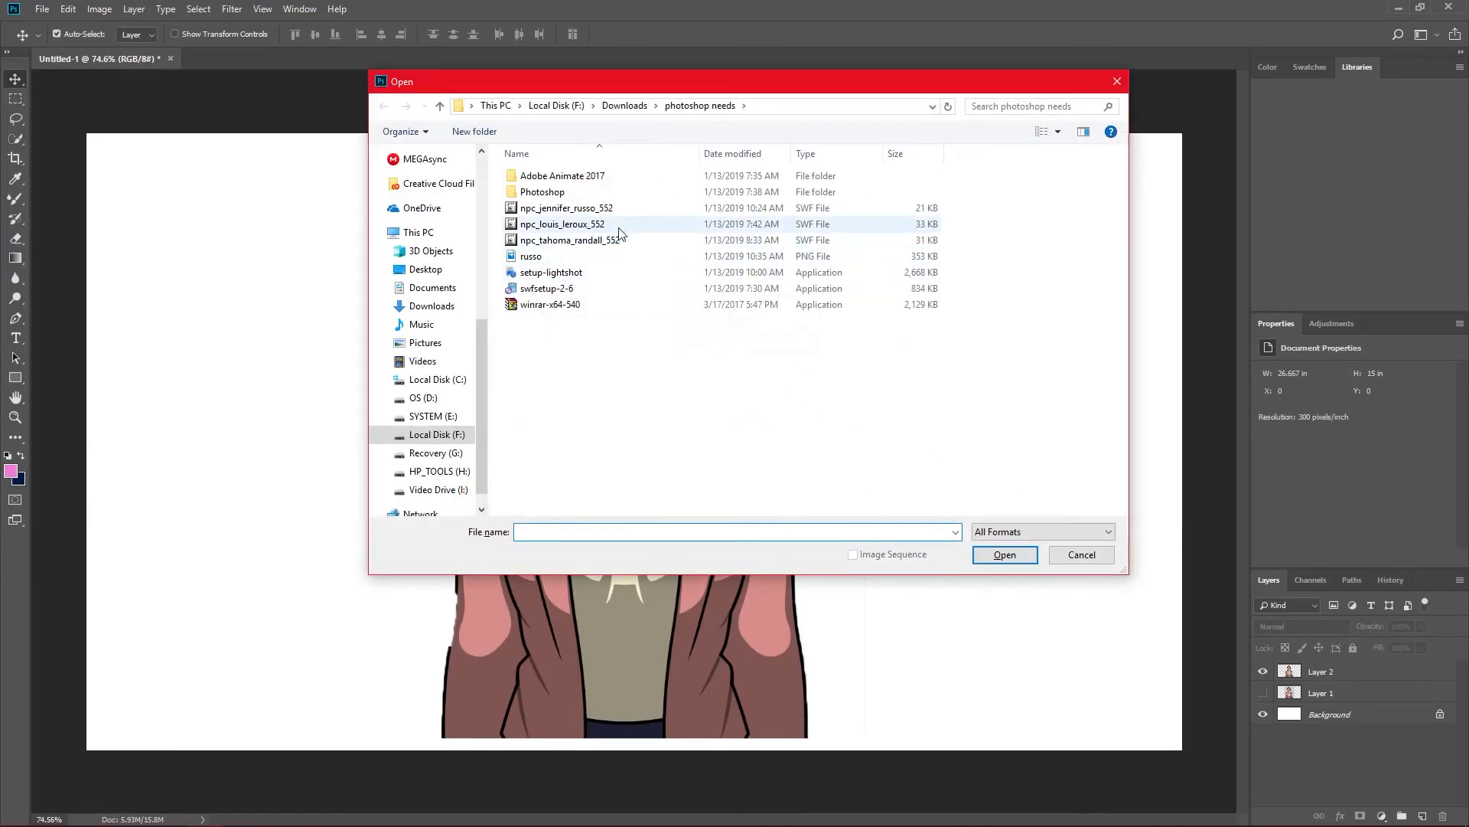
pyautogui.doubleClick(588, 261)
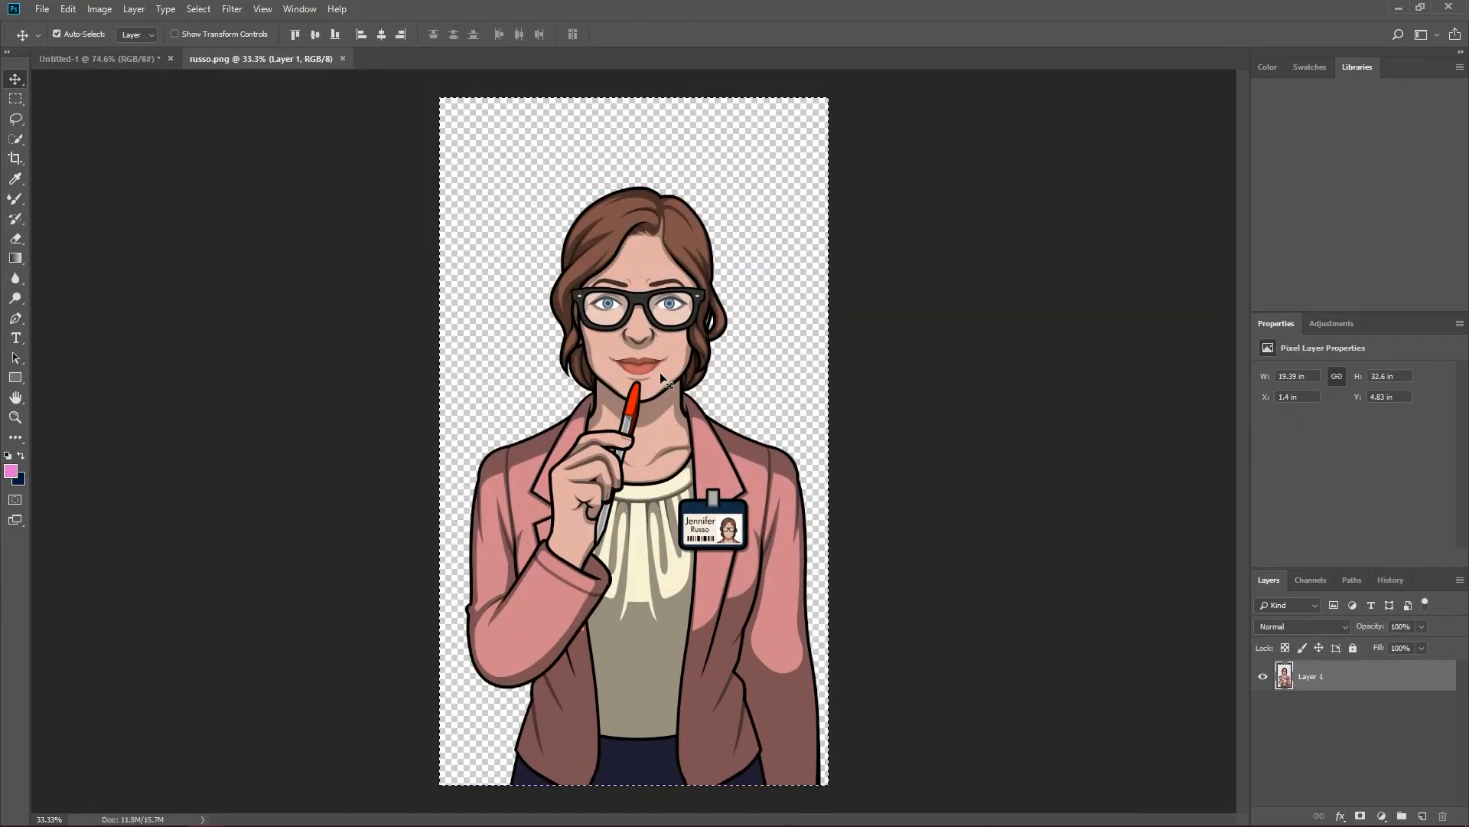
pyautogui.moveTo(660, 372); pyautogui.dragTo(528, 350)
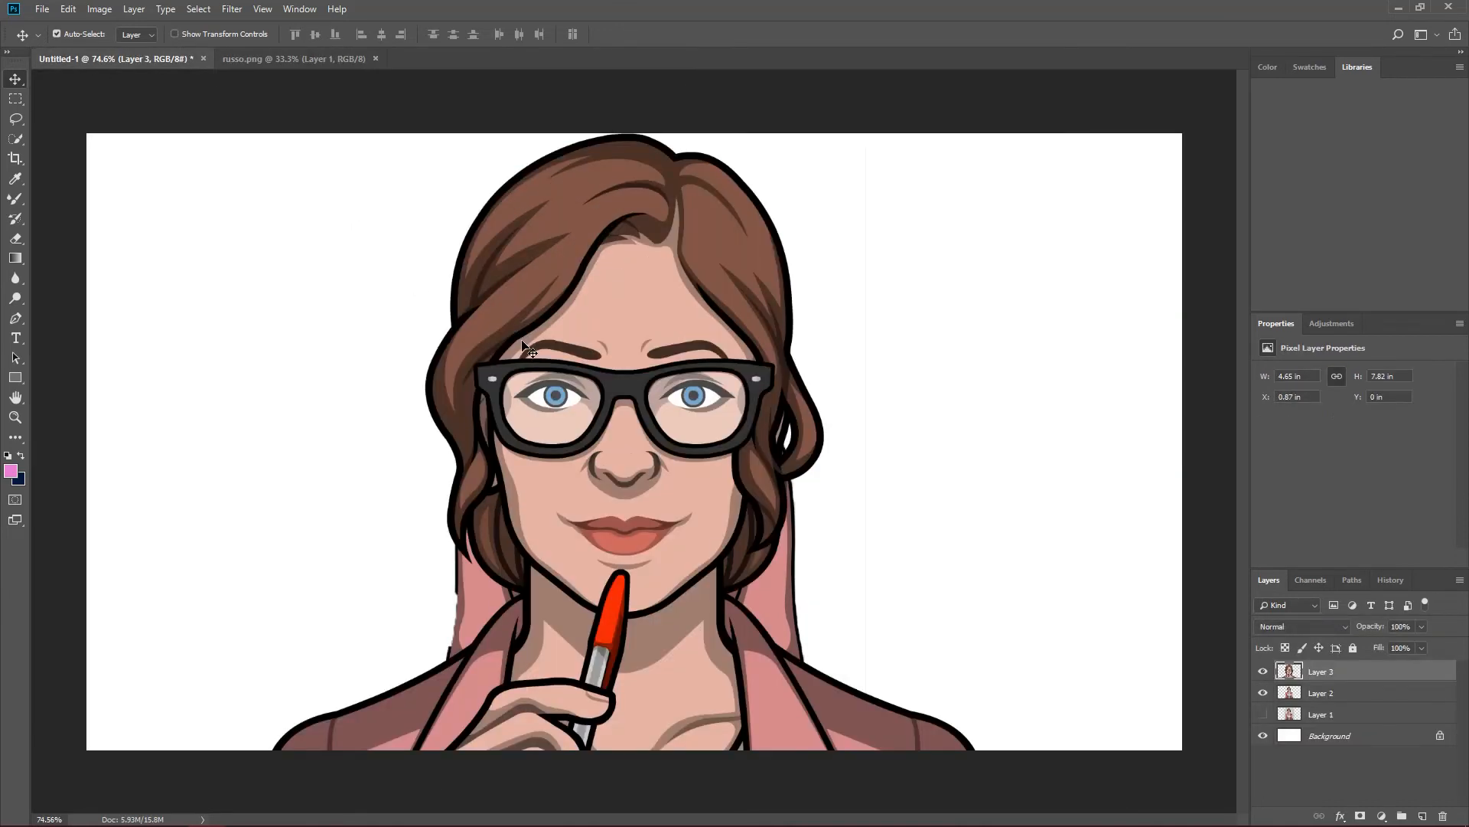
pyautogui.scroll(-2, 662, 389)
pyautogui.scroll(5, 663, 387)
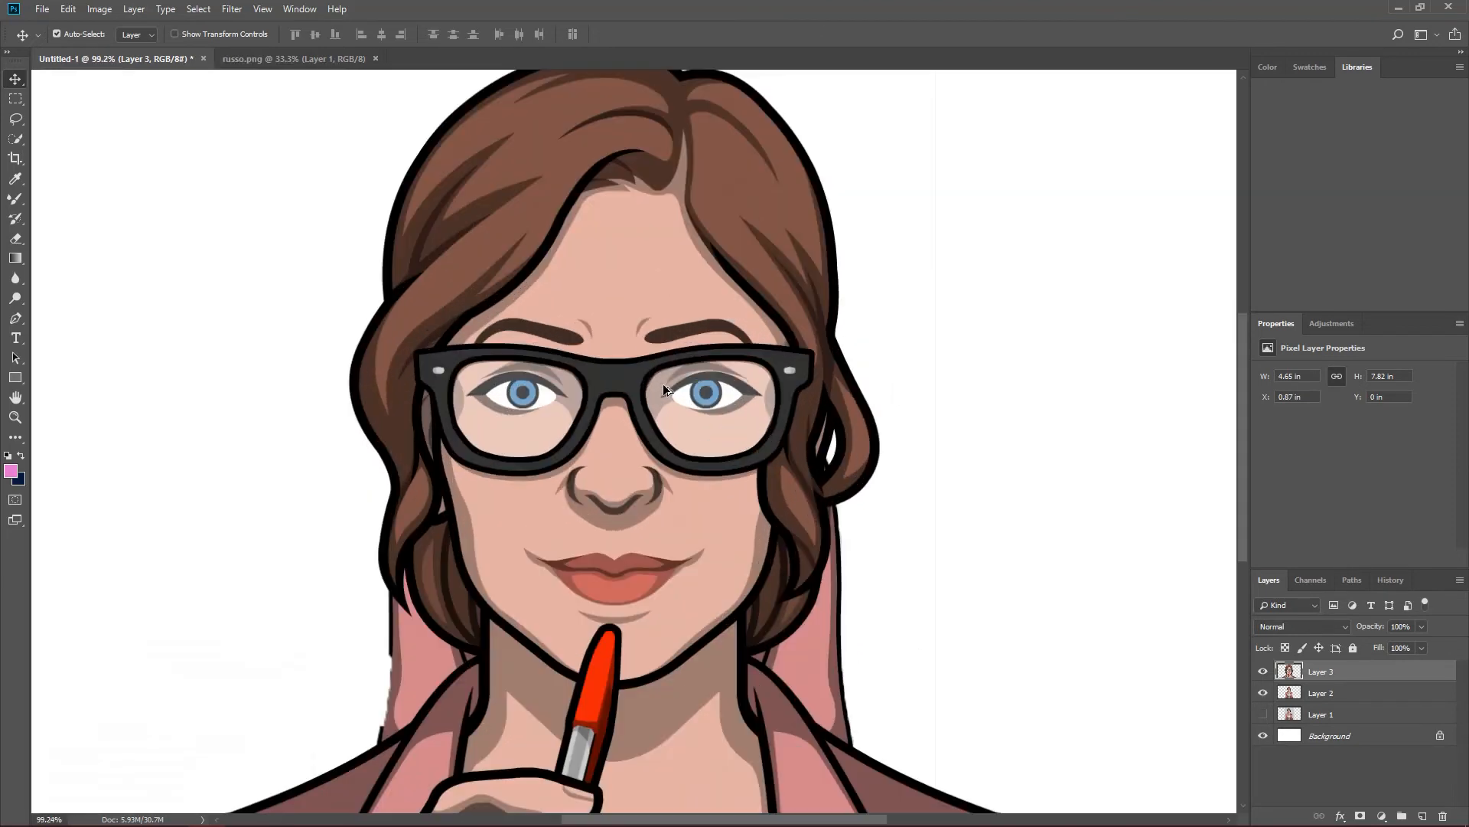
pyautogui.moveTo(662, 456); pyautogui.dragTo(591, 365)
pyautogui.scroll(-4, 375, 309)
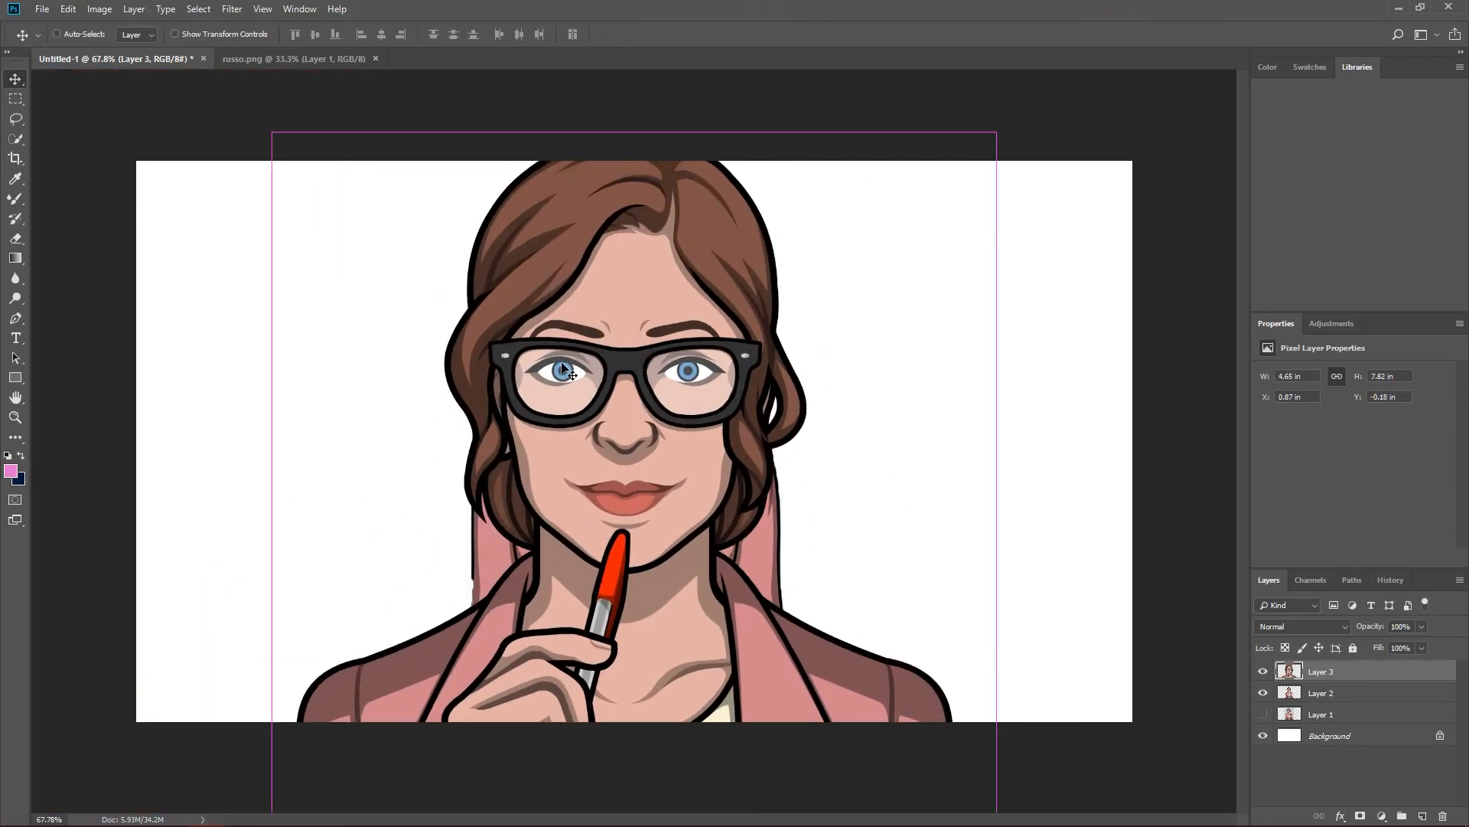
# - Scale the new character down to about 2.22 by 3.72 in and place it left of the older cut-out
pyautogui.hotkey('ctrl', 't')
pyautogui.moveTo(996, 132); pyautogui.dragTo(550, 655)
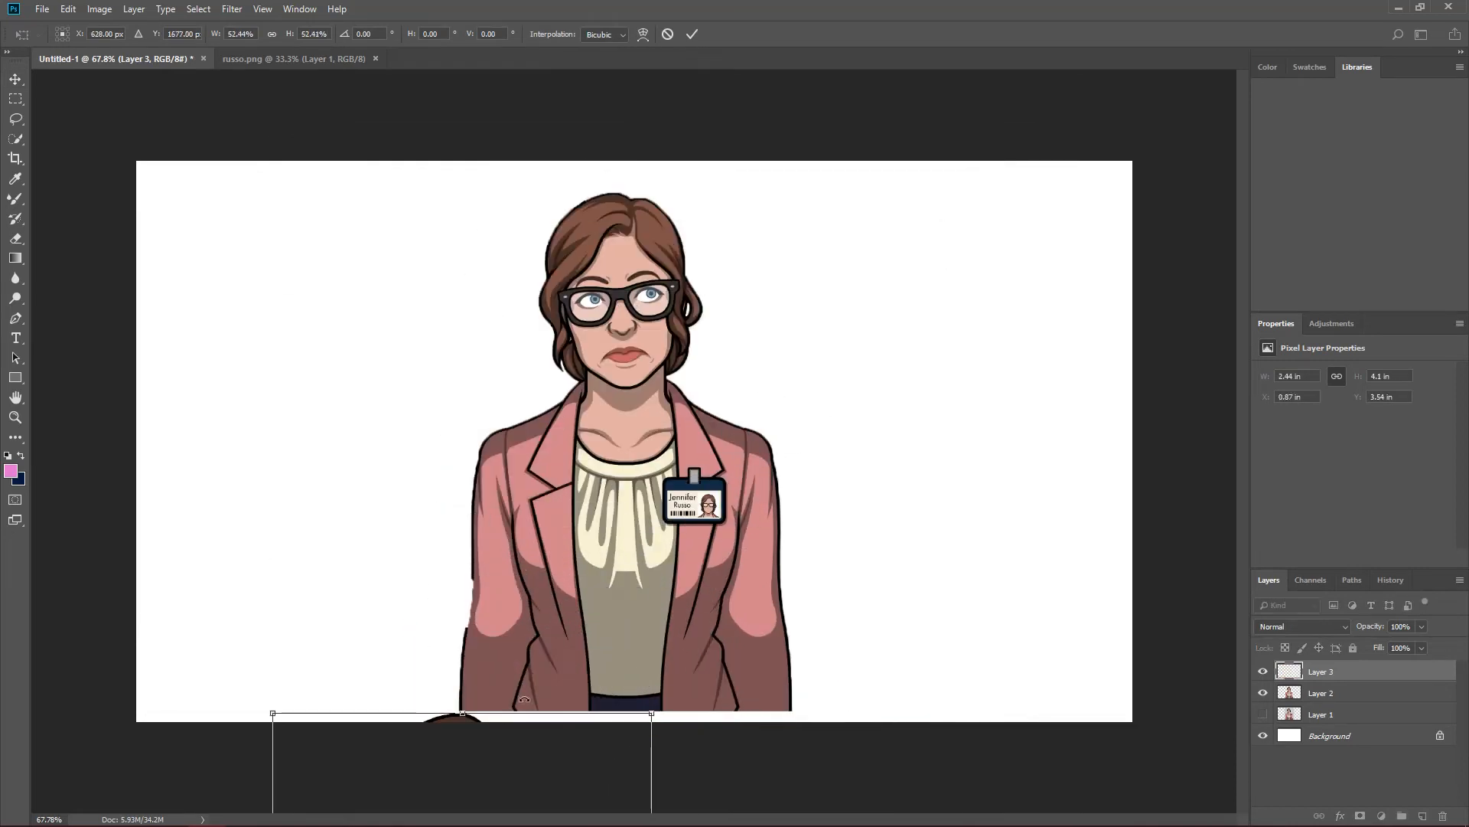
pyautogui.moveTo(513, 749); pyautogui.dragTo(454, 175)
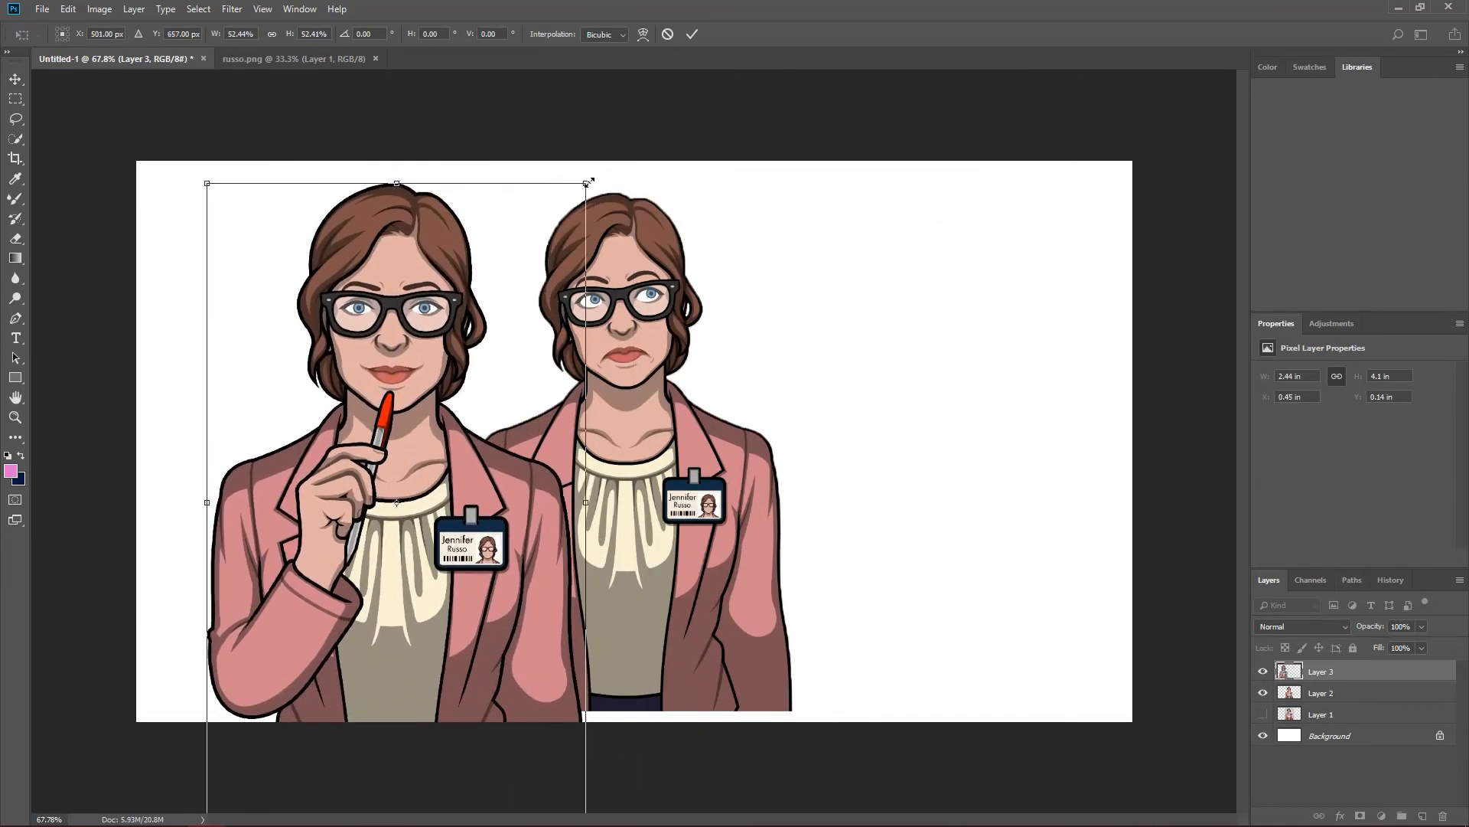
pyautogui.moveTo(586, 184); pyautogui.dragTo(484, 325)
pyautogui.moveTo(381, 394); pyautogui.dragTo(453, 271)
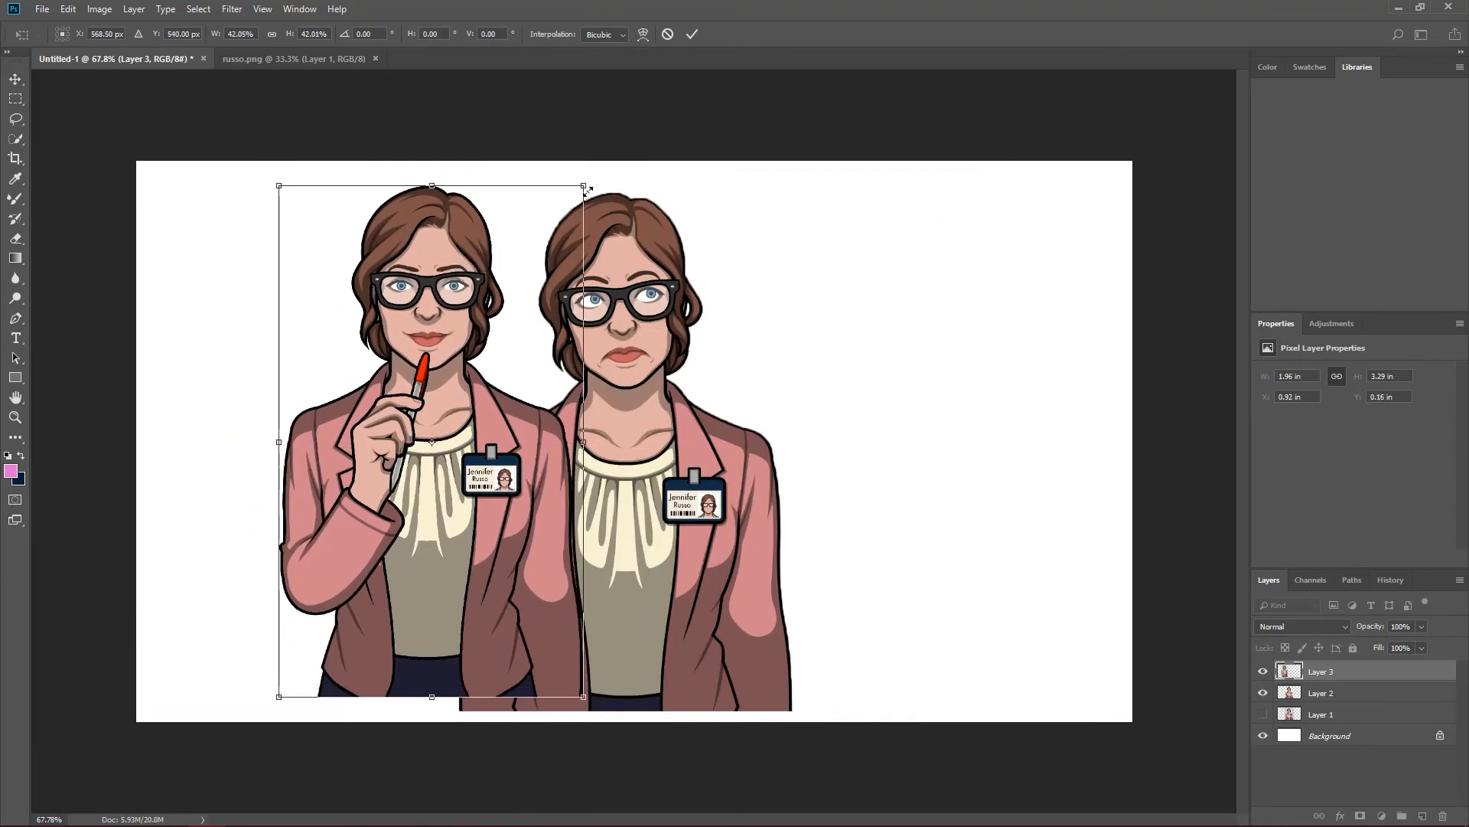
pyautogui.moveTo(586, 188); pyautogui.dragTo(640, 152)
pyautogui.moveTo(448, 271); pyautogui.dragTo(628, 335)
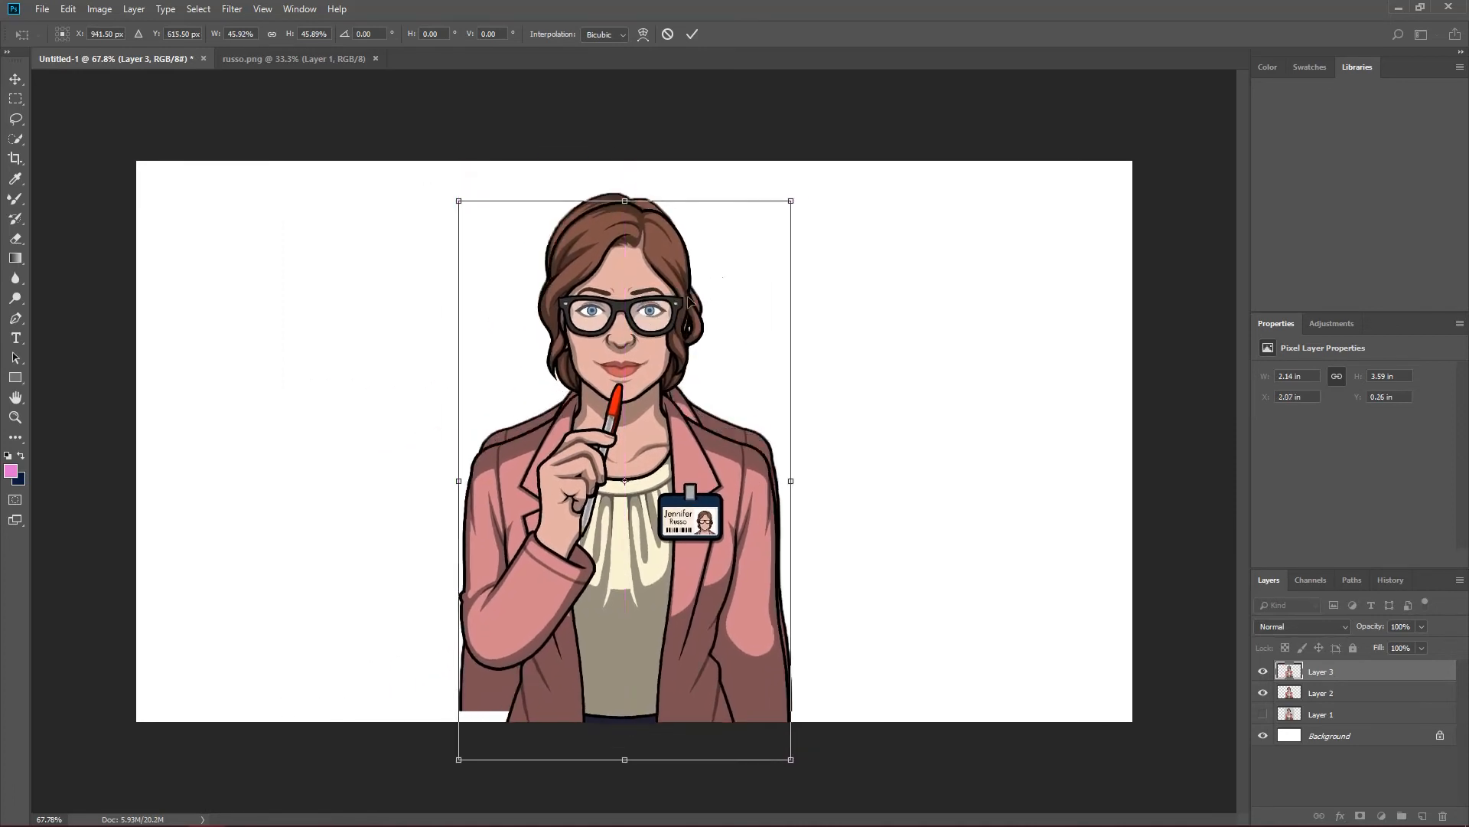
pyautogui.moveTo(794, 201); pyautogui.dragTo(803, 181)
pyautogui.moveTo(660, 268); pyautogui.dragTo(480, 278)
pyautogui.press('Return')
# - Reposition the exported character and the older cut-out side by side without overlap, and compare their outlines up close
pyautogui.scroll(5, 478, 277)
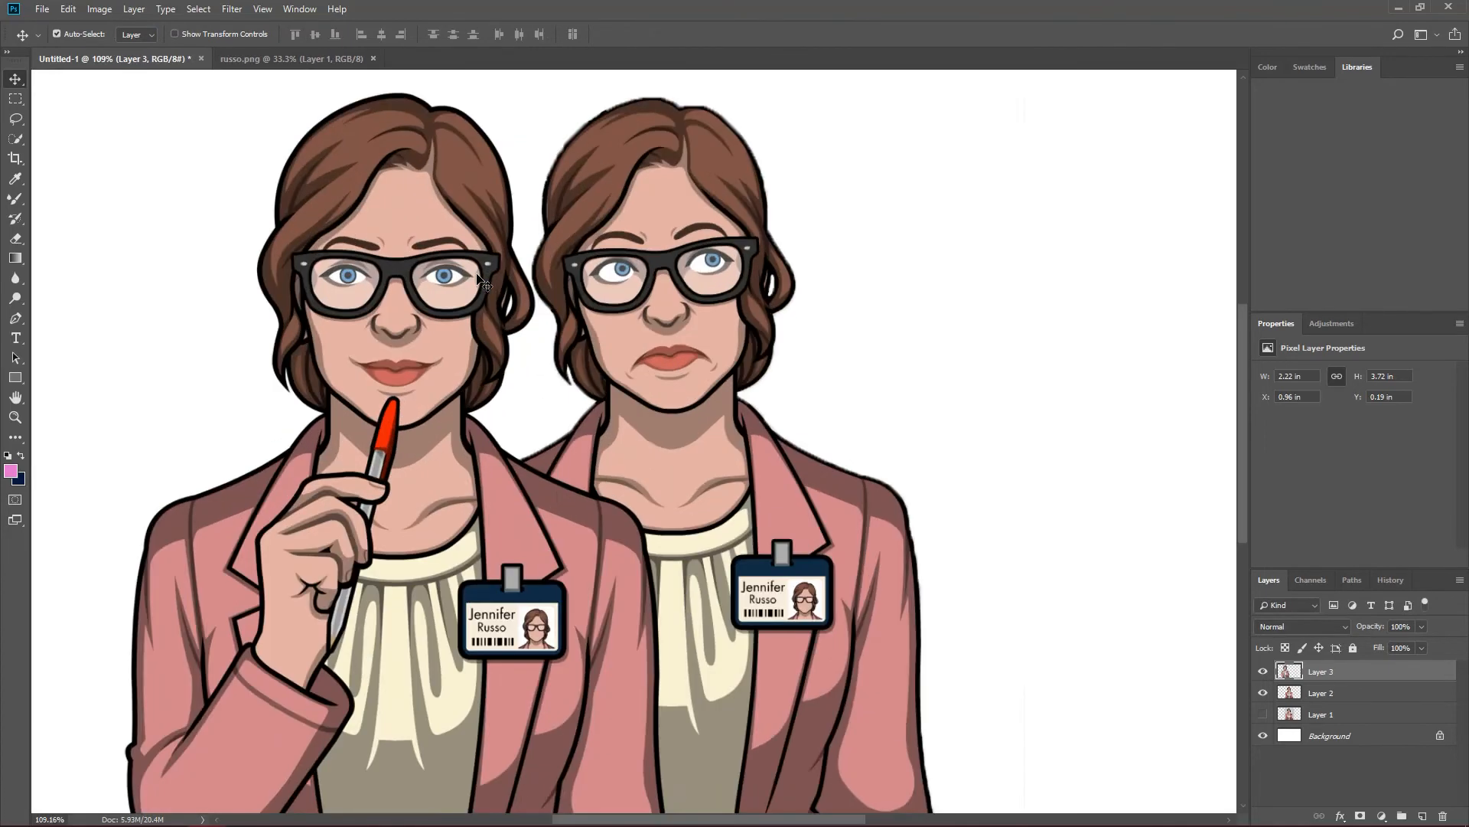
pyautogui.scroll(3, 486, 329)
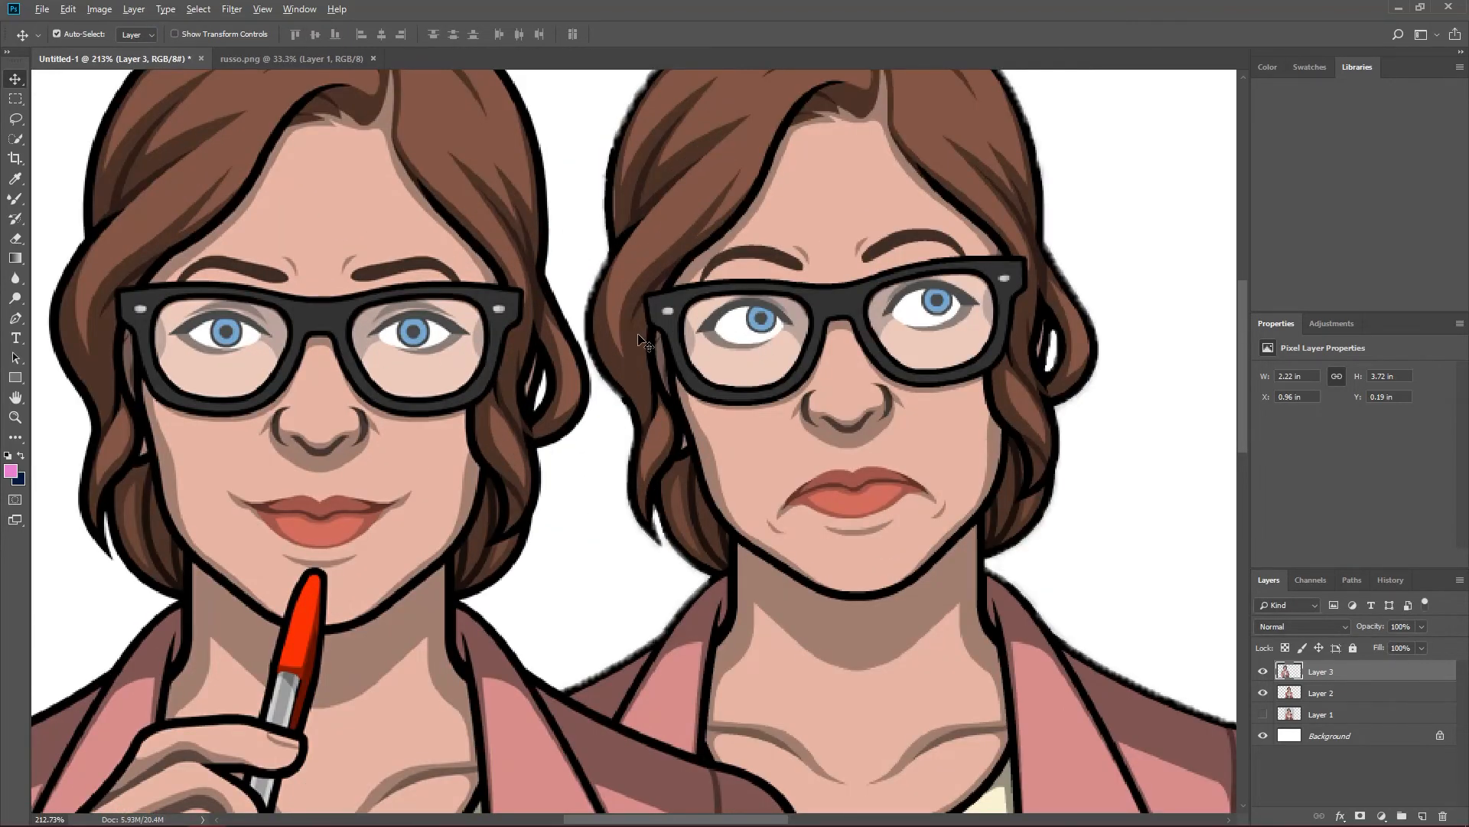
pyautogui.scroll(-2, 642, 340)
pyautogui.scroll(-1, 641, 341)
pyautogui.moveTo(482, 343); pyautogui.dragTo(559, 352)
pyautogui.scroll(-4, 554, 346)
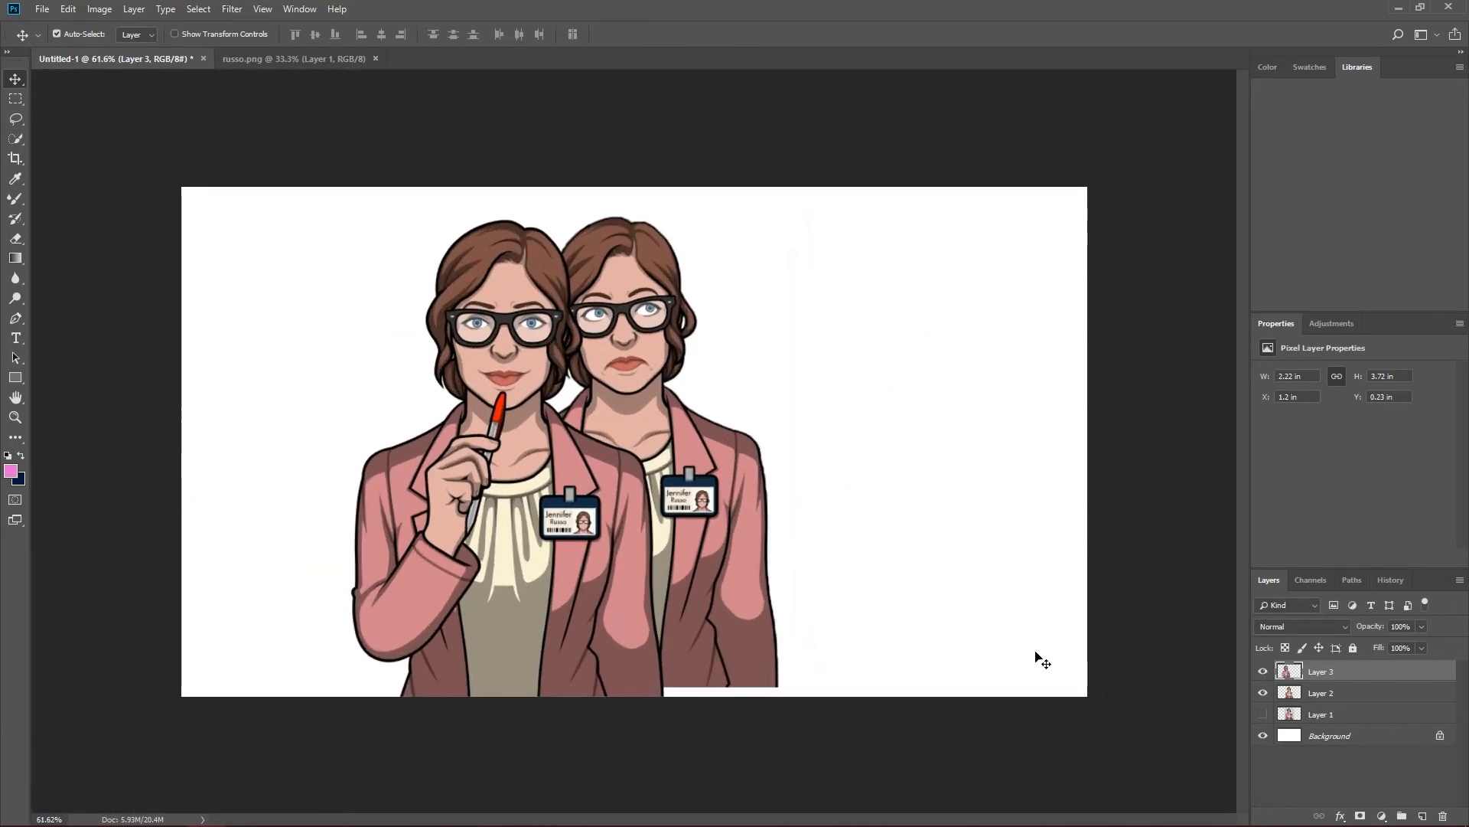
pyautogui.moveTo(666, 343); pyautogui.dragTo(865, 296)
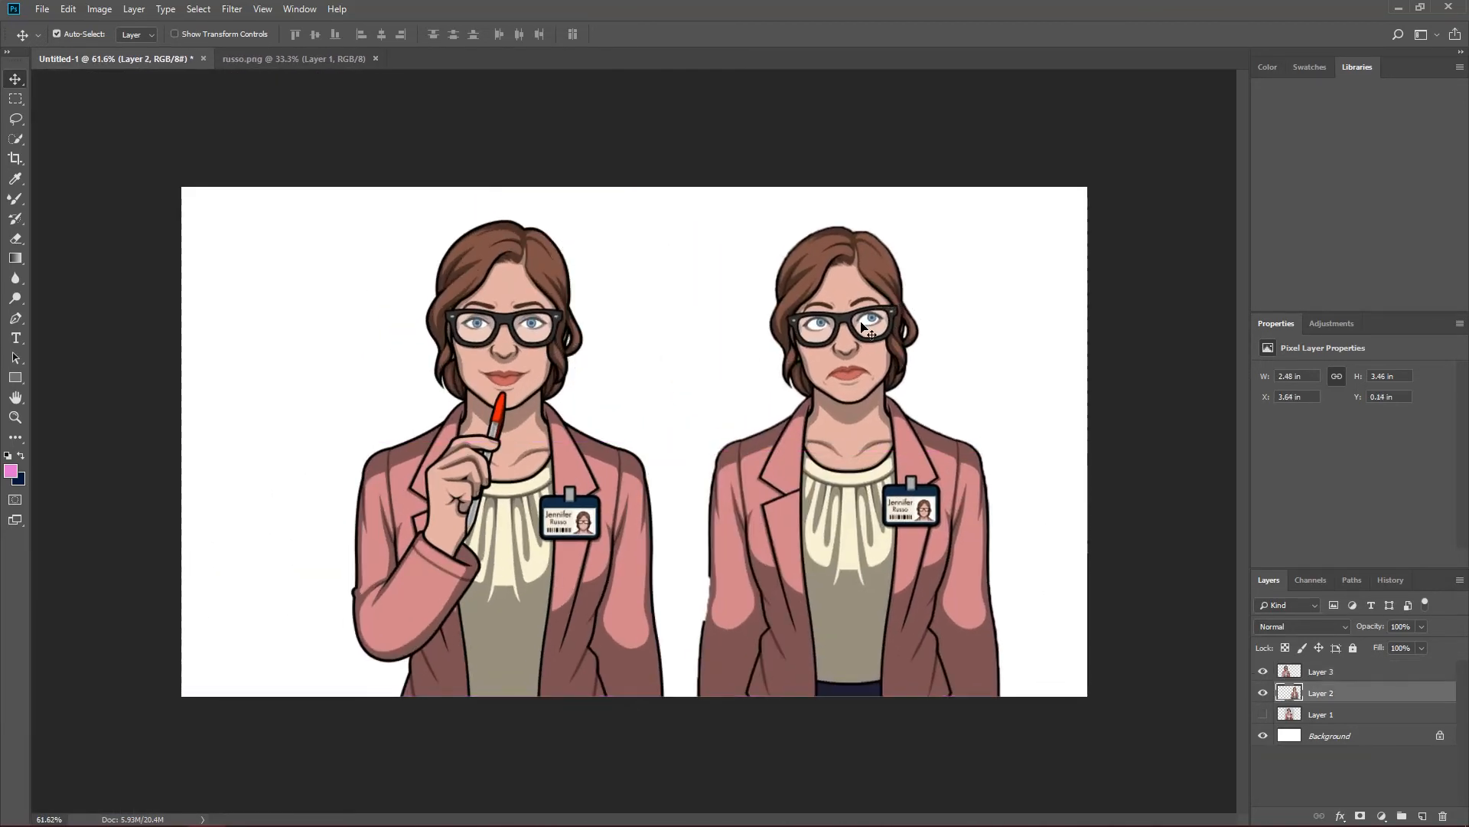
pyautogui.scroll(5, 849, 295)
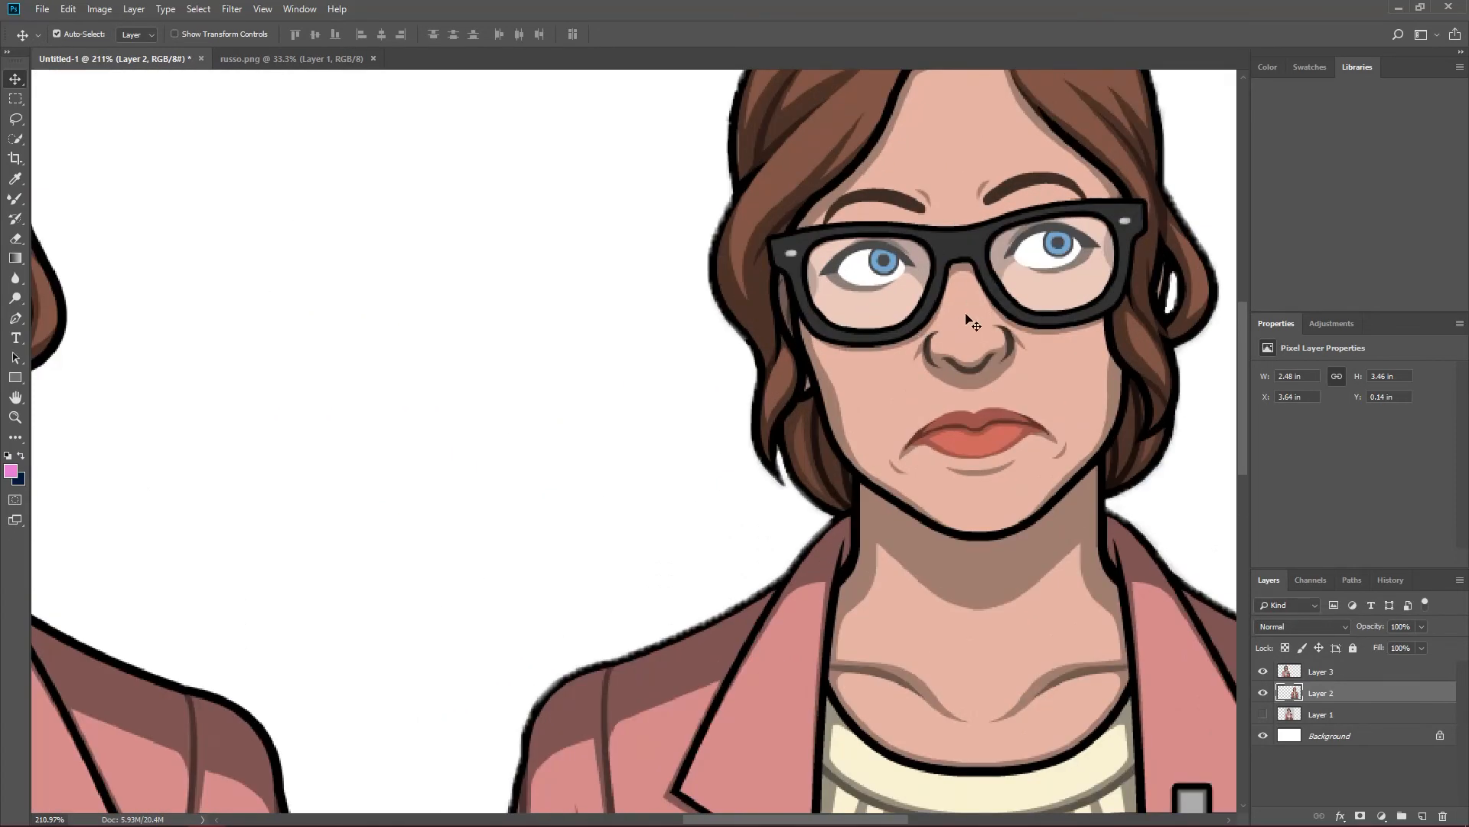
pyautogui.scroll(-5, 985, 290)
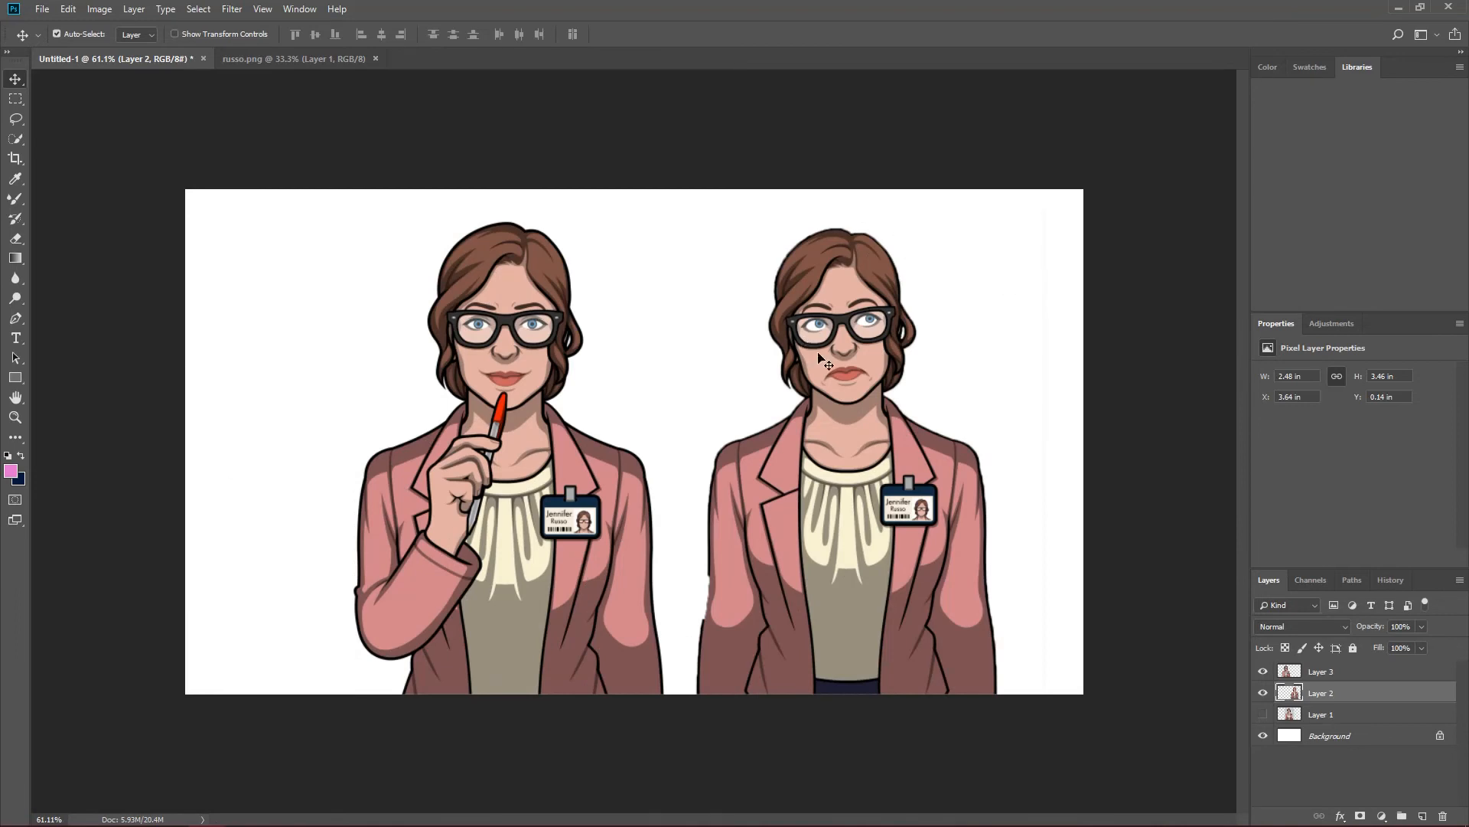
# - Hide the older cut-out on Layer 2 and move the exported character into the right half of the canvas
pyautogui.click(1262, 692)
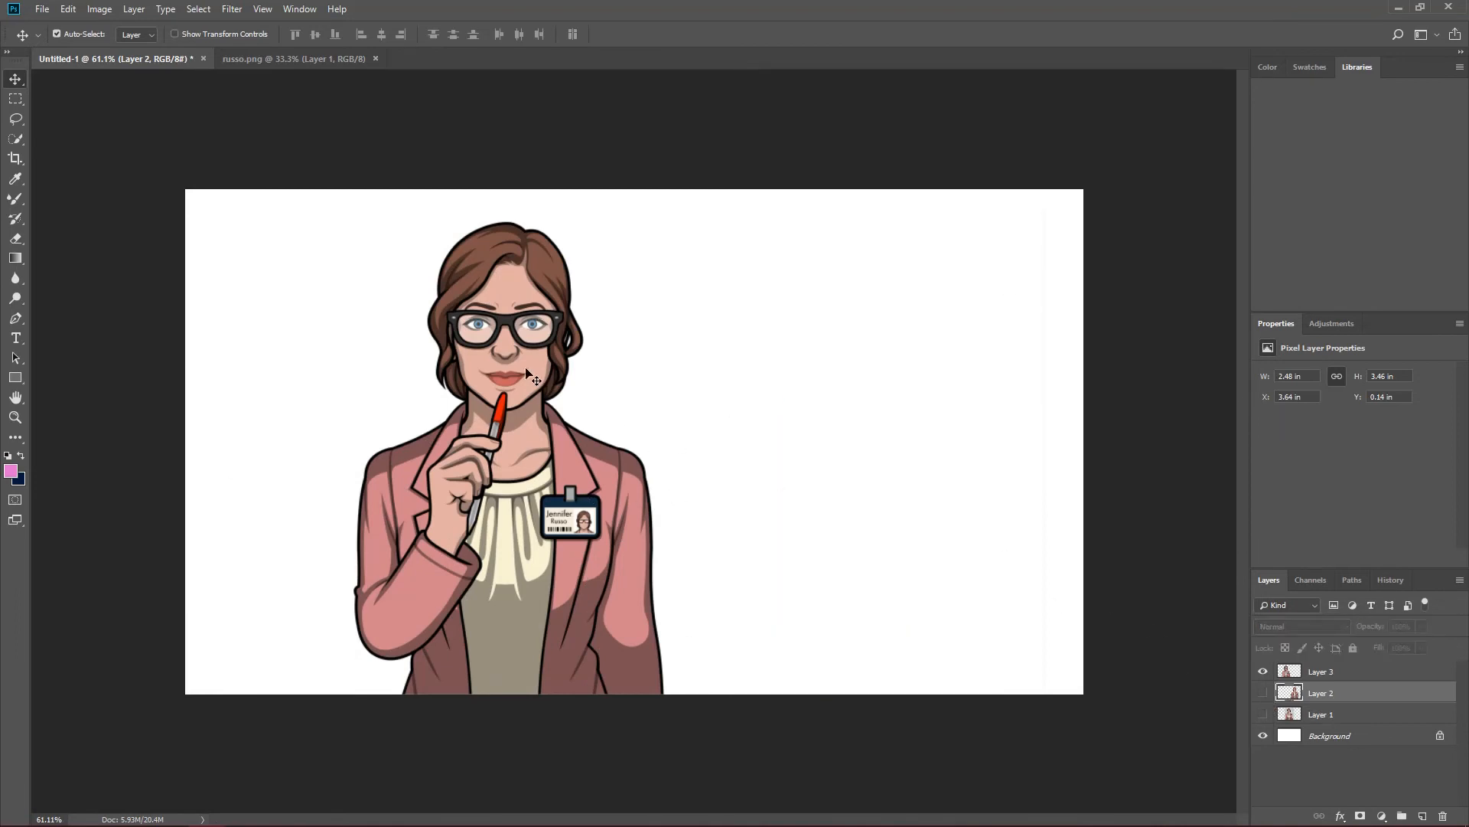
pyautogui.moveTo(515, 365); pyautogui.dragTo(640, 360)
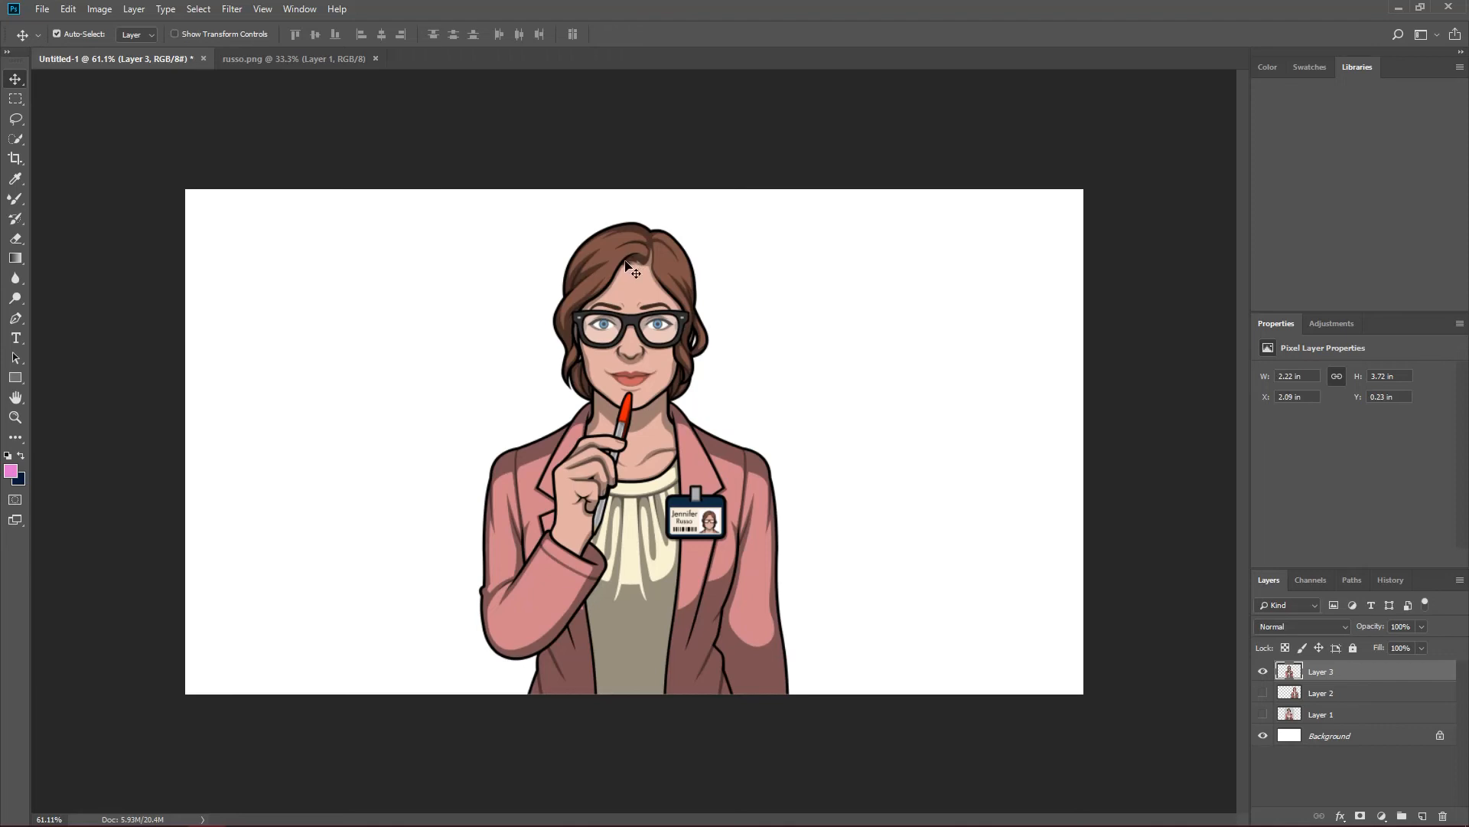
pyautogui.moveTo(625, 289); pyautogui.dragTo(820, 293)
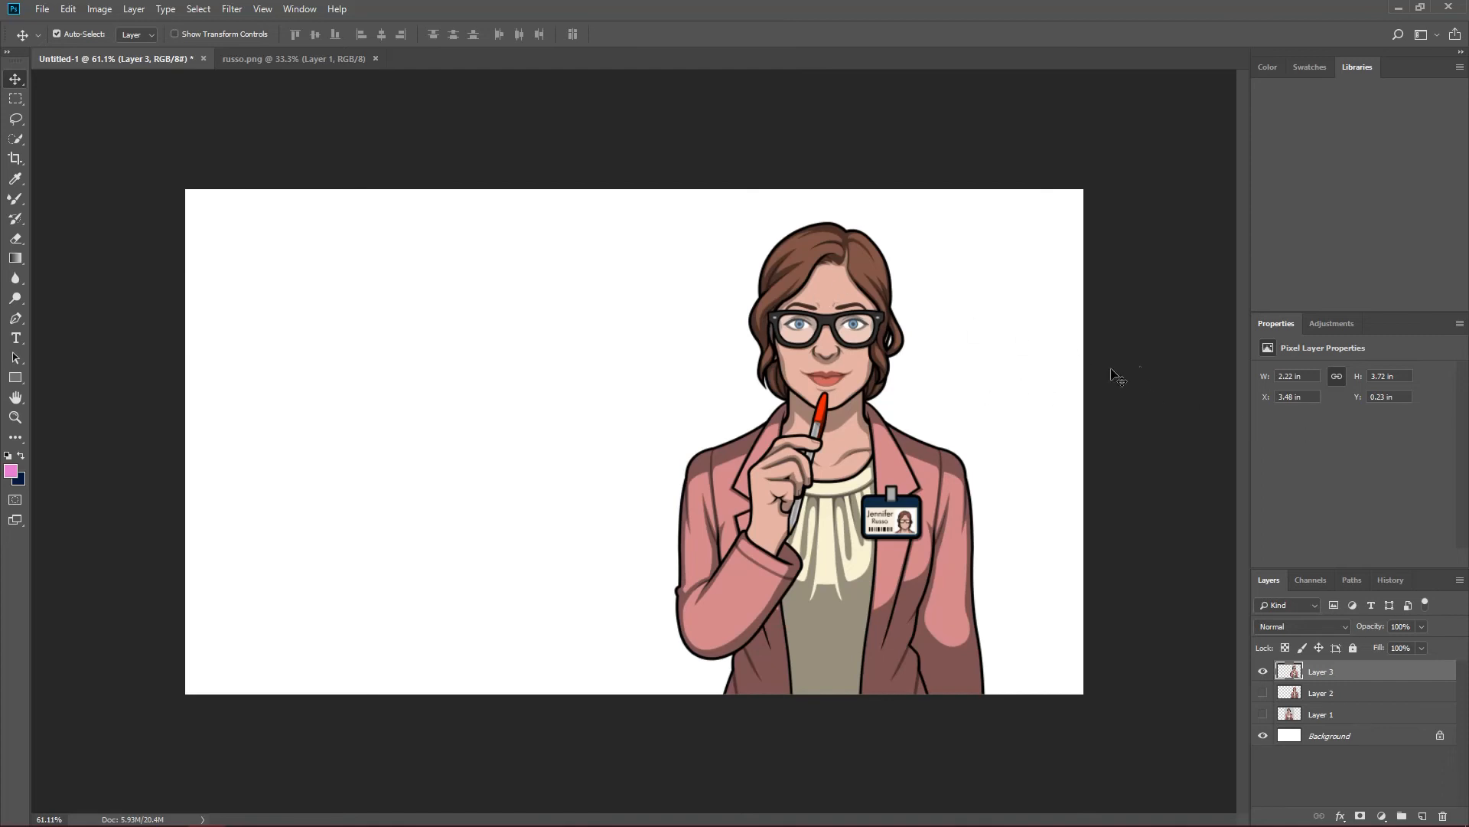
pyautogui.click(1151, 372)
pyautogui.hotkey('ctrl', 'o')
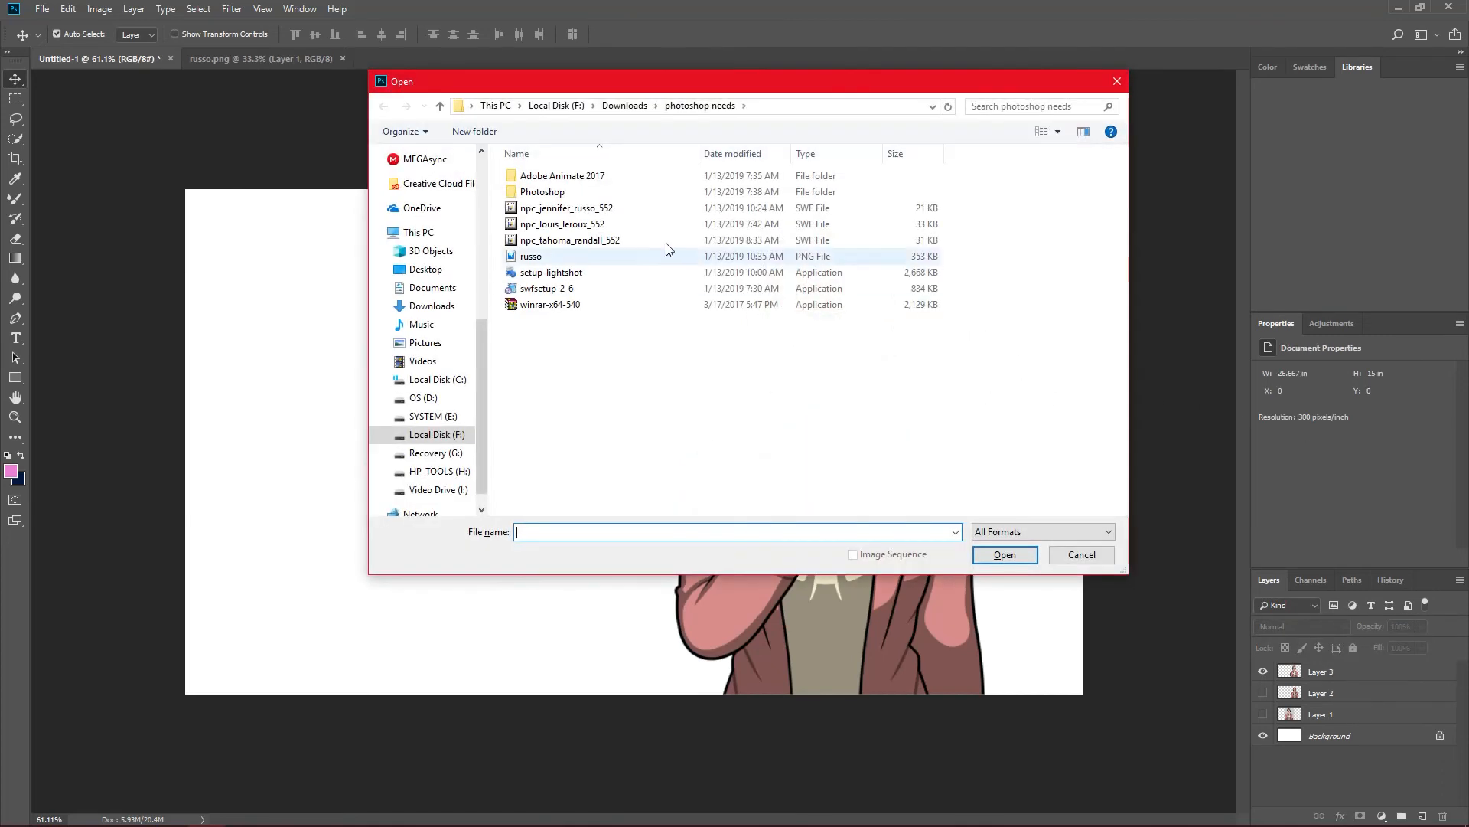
pyautogui.scroll(6, 392, 253)
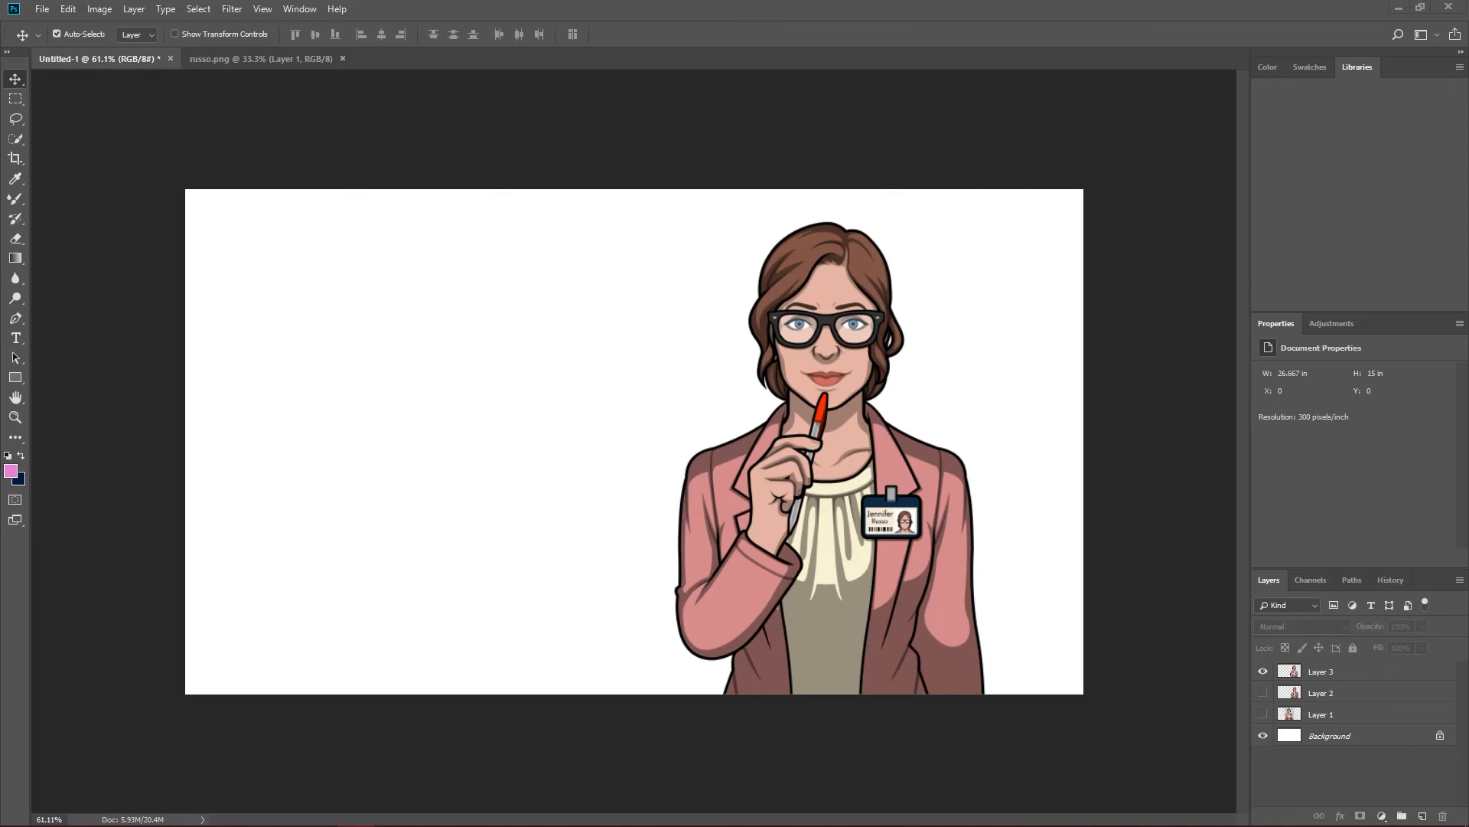
# - Switch to Chrome and examine how the three characters are arranged in the maxresdefault.png example image
pyautogui.hotkey('alt', 'Tab')
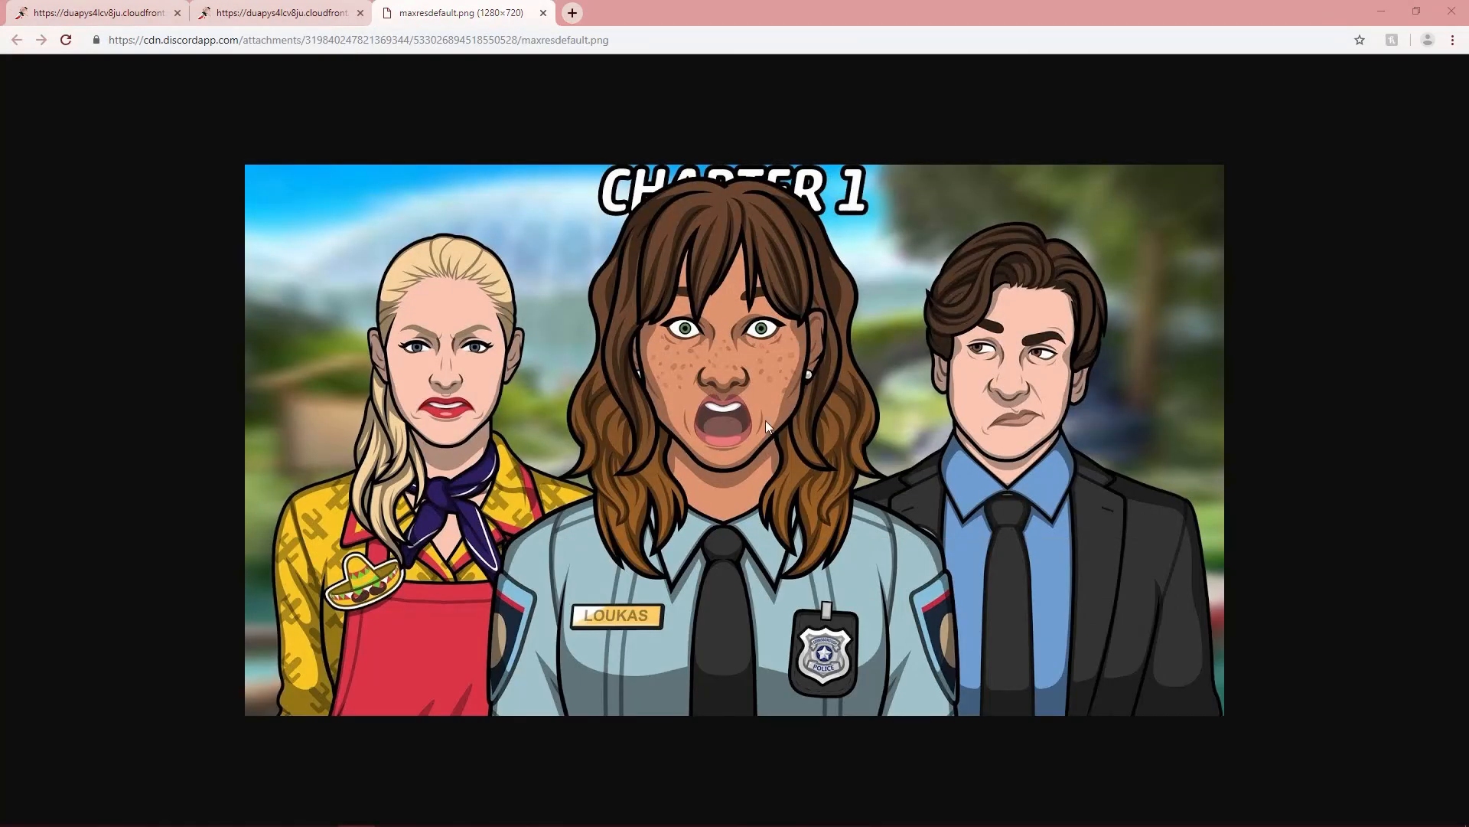
pyautogui.rightClick(766, 420)
pyautogui.moveTo(732, 302); pyautogui.dragTo(849, 265)
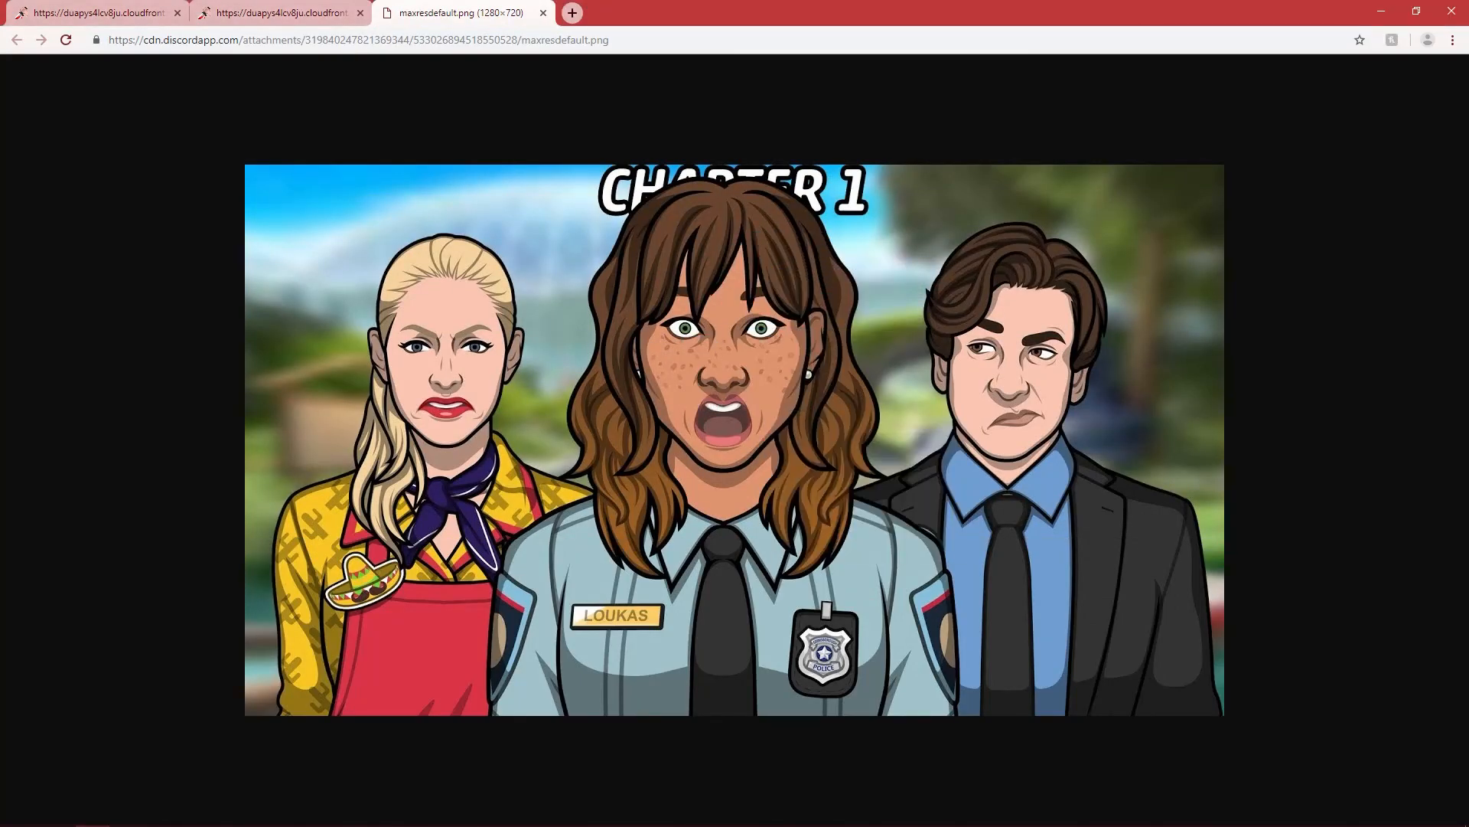
# - Switch back to Photoshop and move the exported character on Layer 3 slightly upward, to a Y position of about 0.15 in
pyautogui.hotkey('alt', 'Tab')
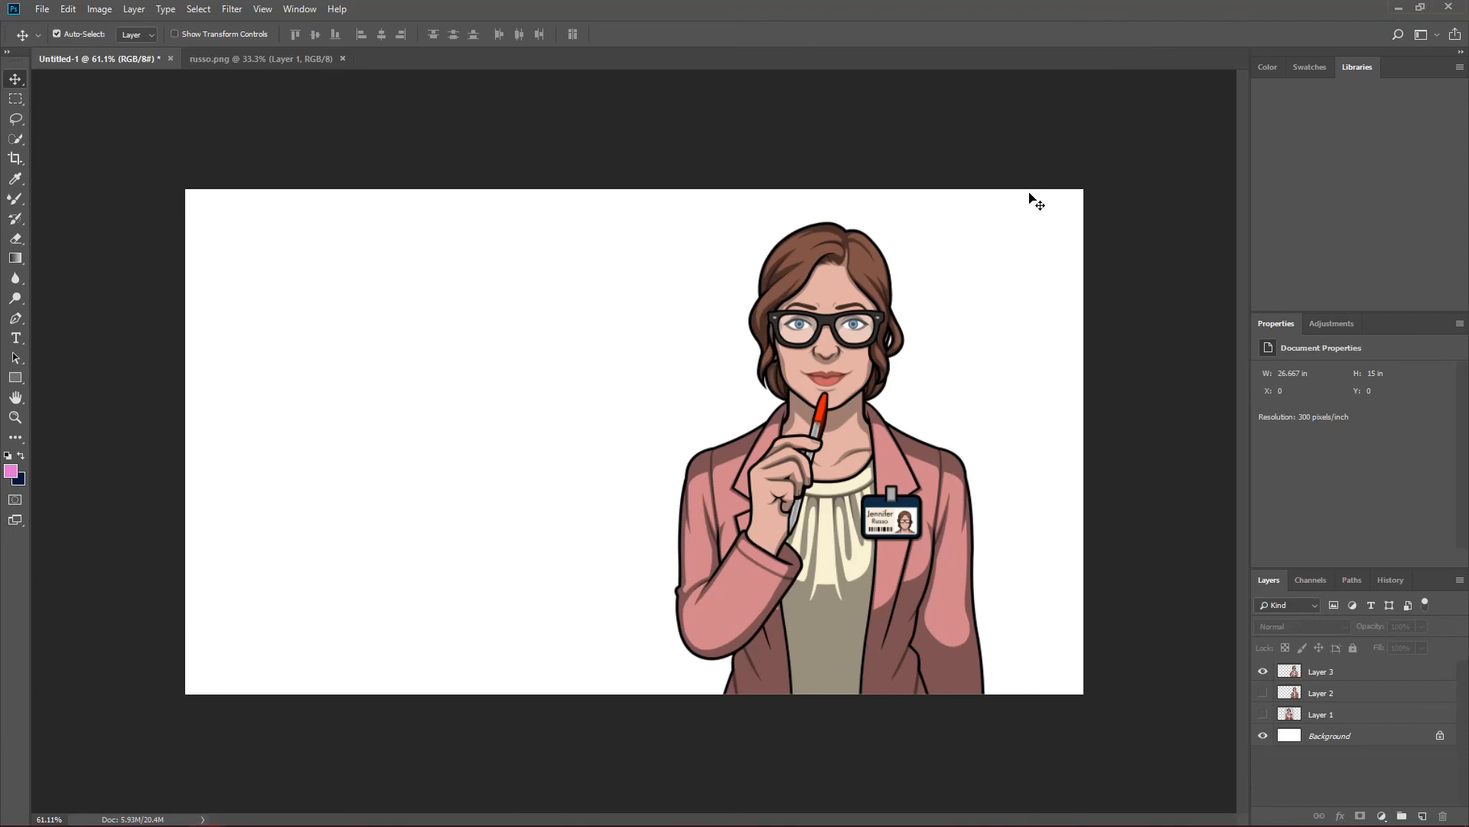
pyautogui.click(857, 264)
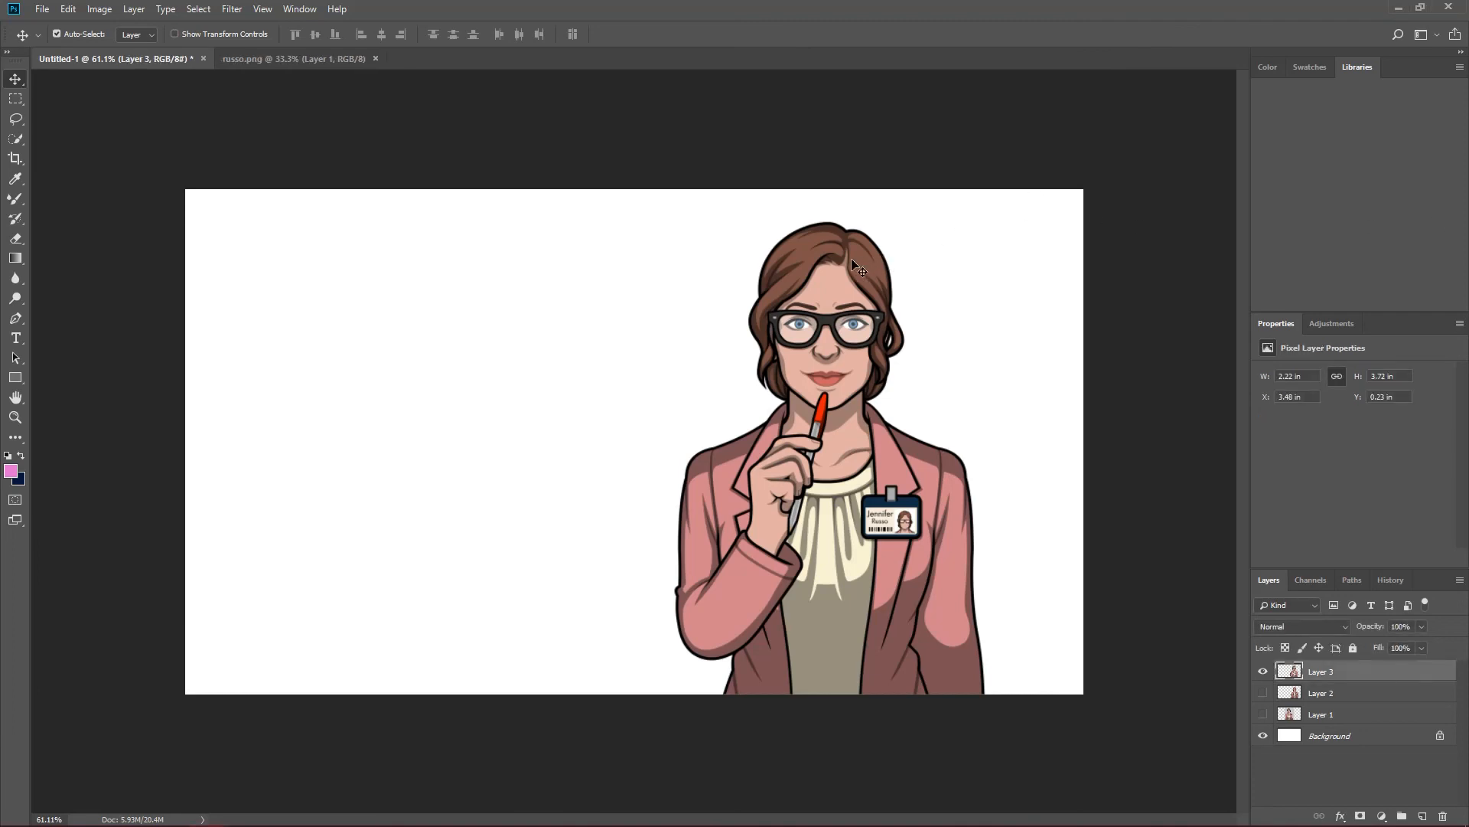
pyautogui.moveTo(852, 261); pyautogui.dragTo(853, 248)
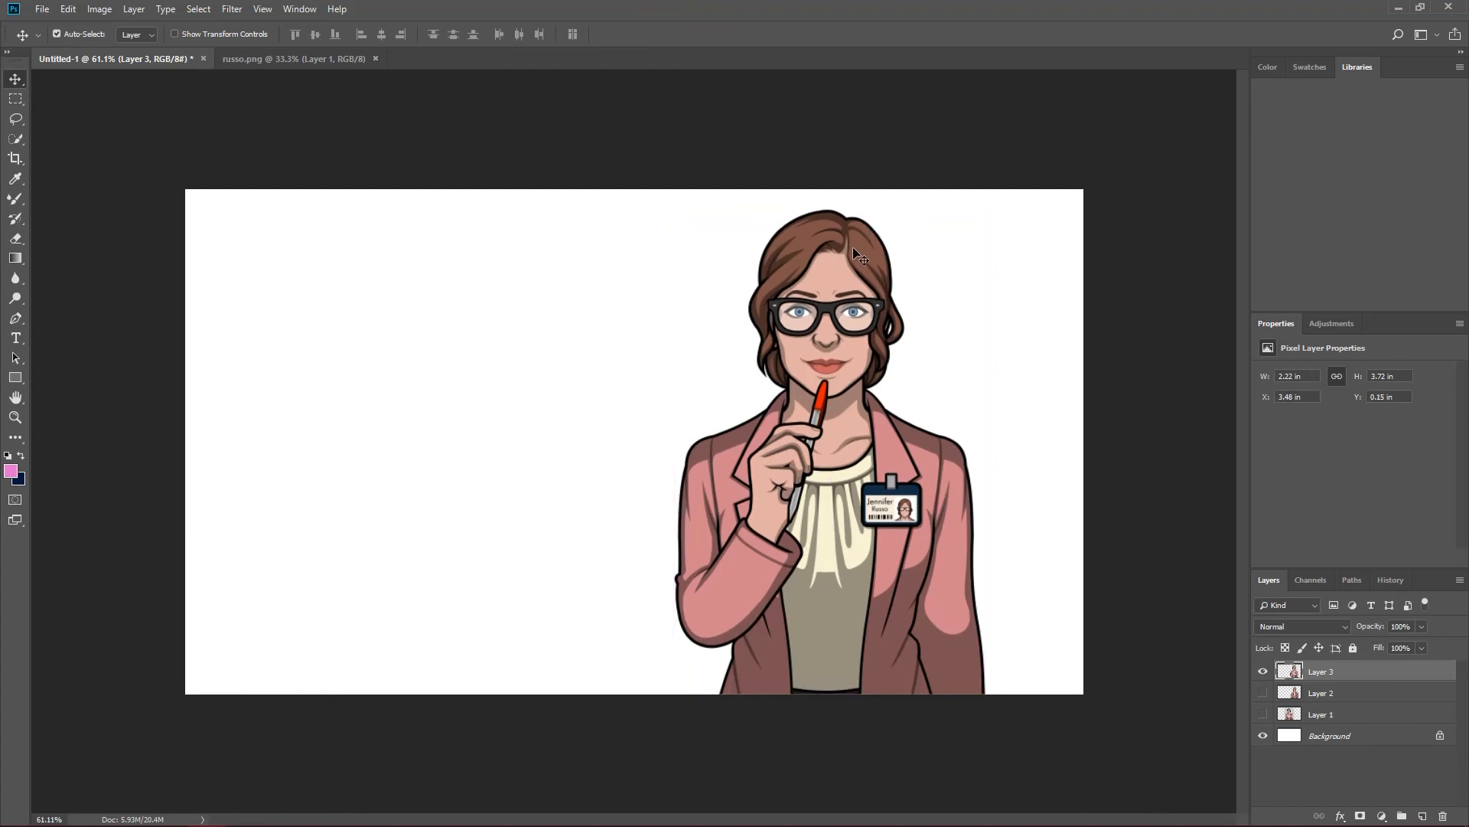